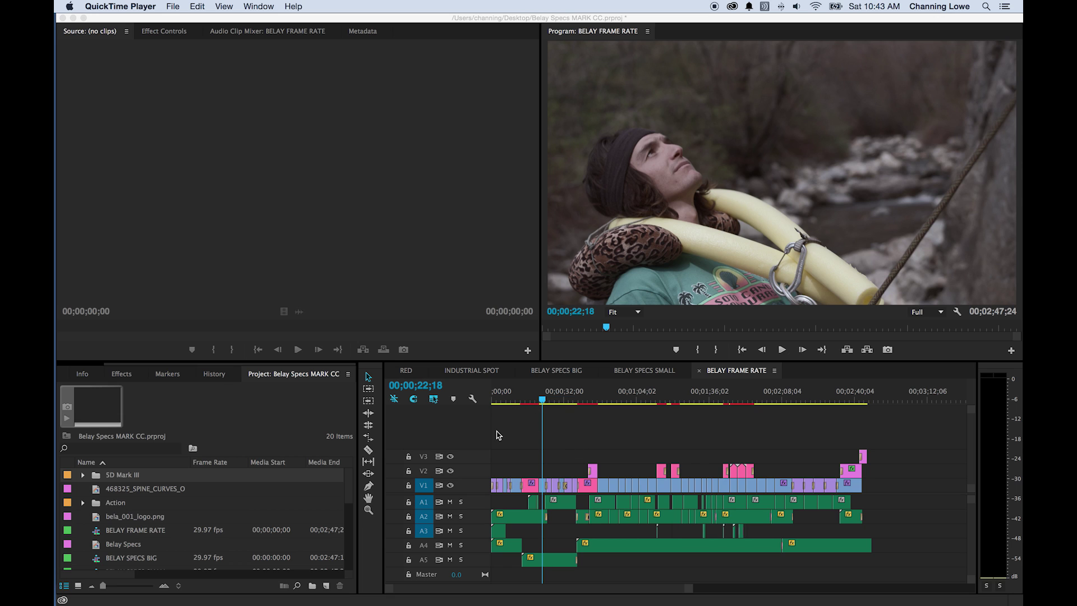
Return the BELAY FRAME RATE sequence's playhead to the start and look inside the FOOTAGE bin.
{"action": "left_click", "coordinate": [503, 397]}
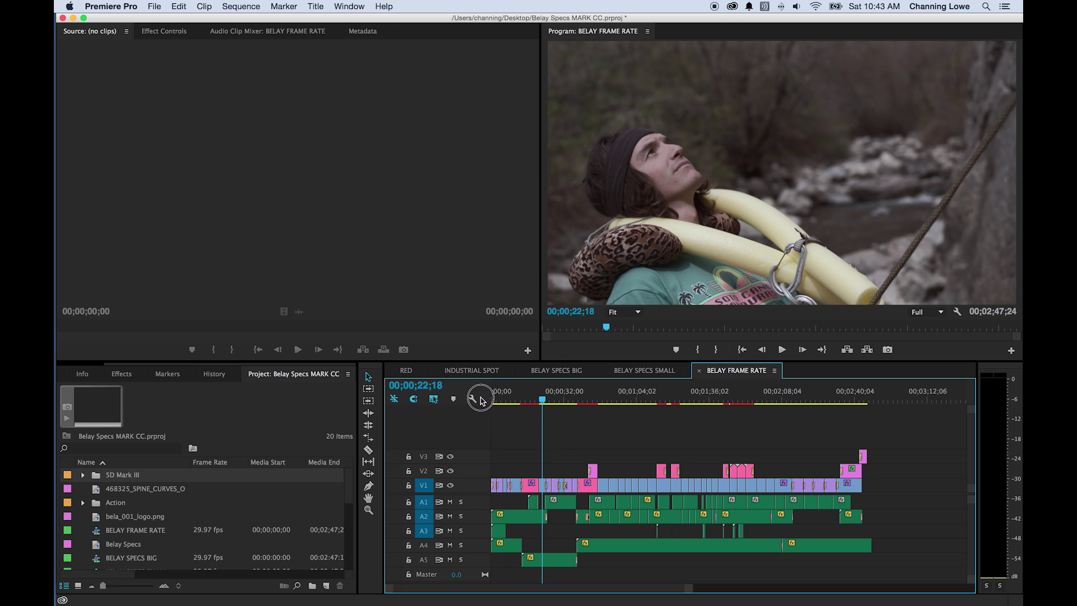
{"action": "key", "text": "Home"}
{"action": "scroll", "coordinate": [124, 515], "scroll_direction": "down", "scroll_amount": 3}
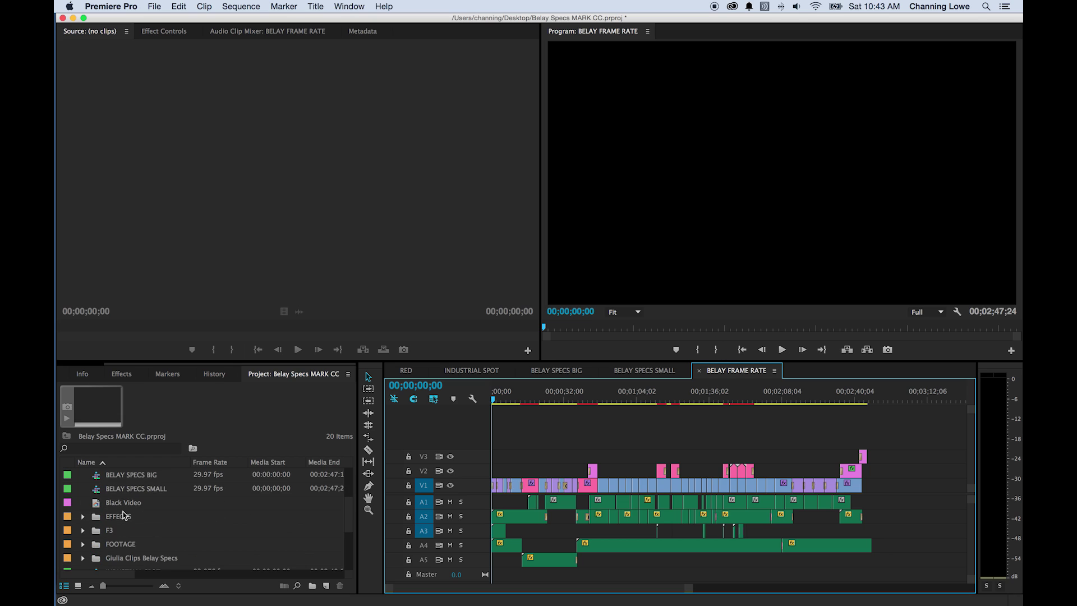
{"action": "left_click", "coordinate": [83, 544]}
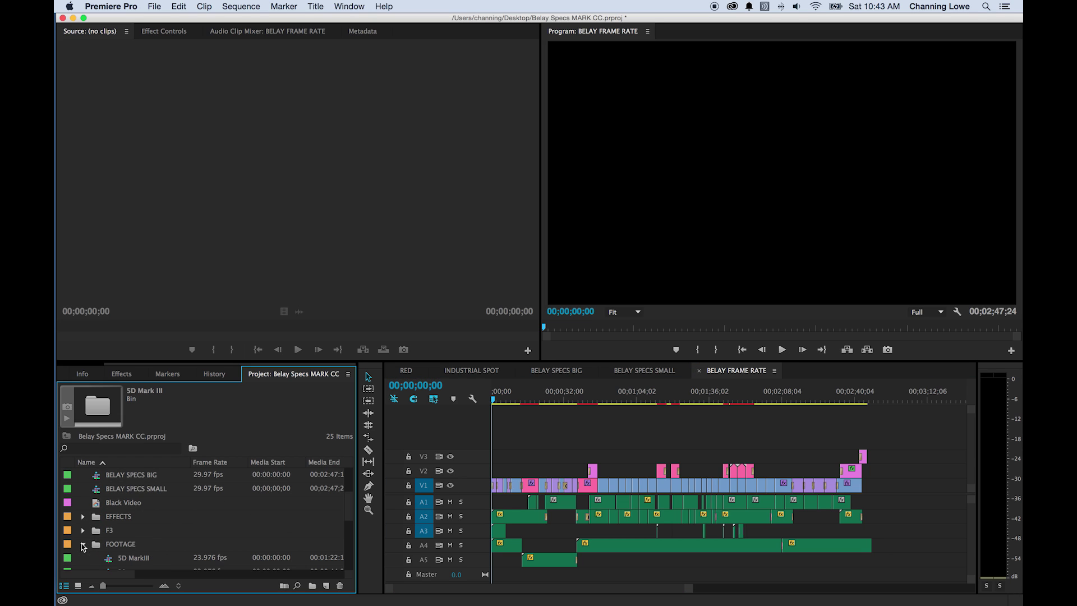
{"action": "left_click", "coordinate": [83, 545]}
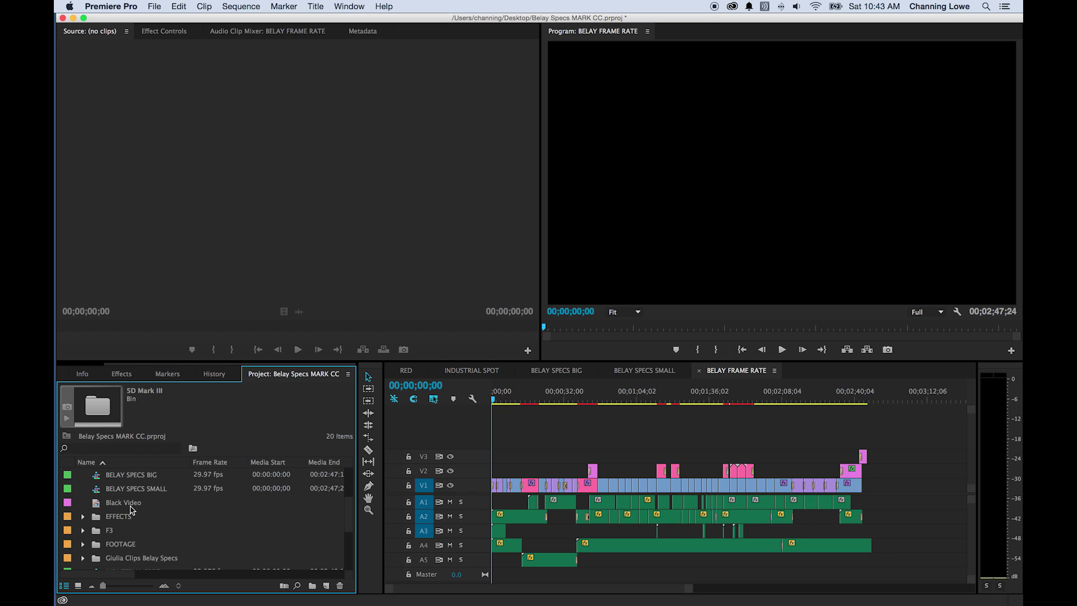
Enlarge the project panel, expand the RED bin and inspect the properties of its first A004_C001 clip.
{"action": "key", "text": "grave"}
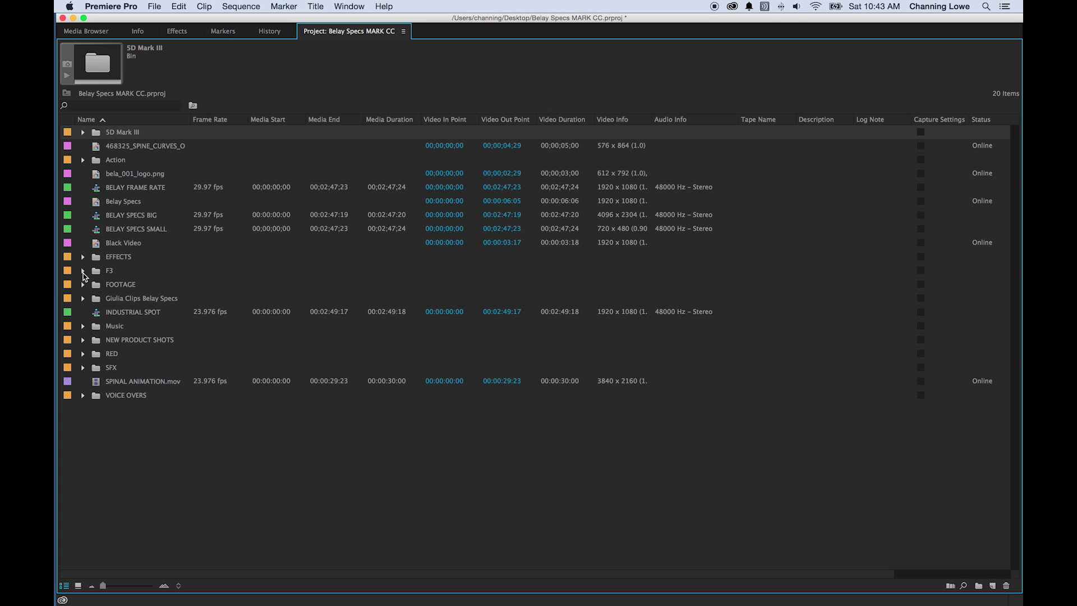
{"action": "left_click", "coordinate": [83, 354]}
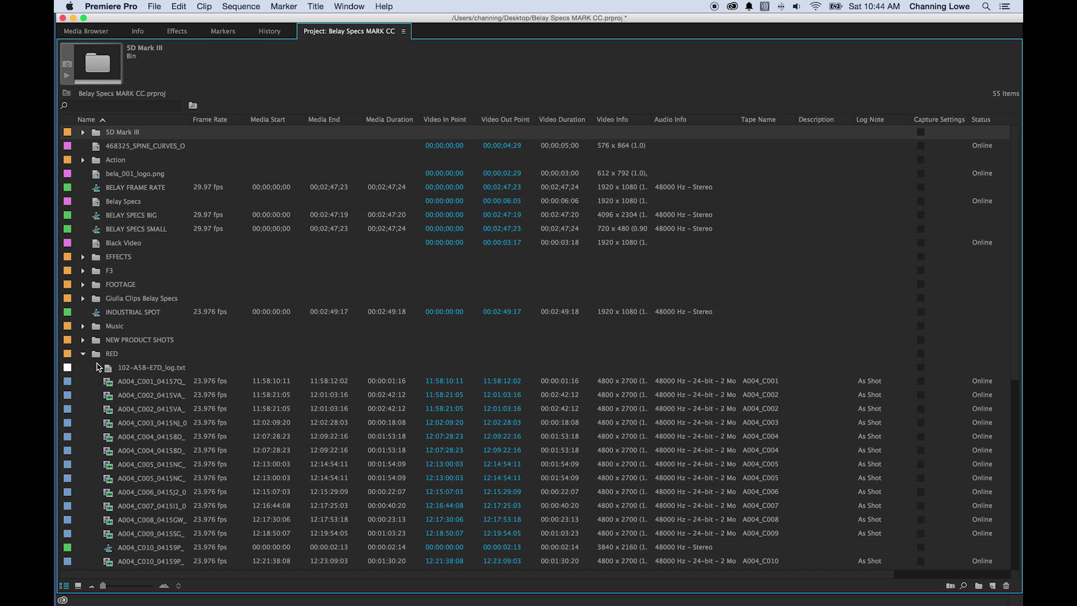
{"action": "left_click", "coordinate": [137, 386]}
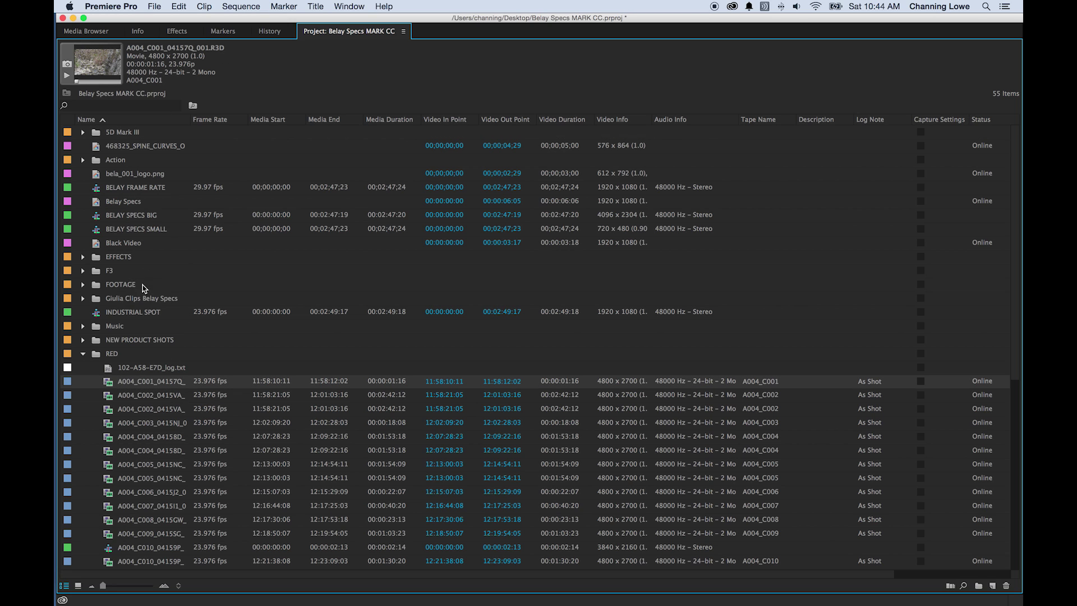
{"action": "key", "text": "grave"}
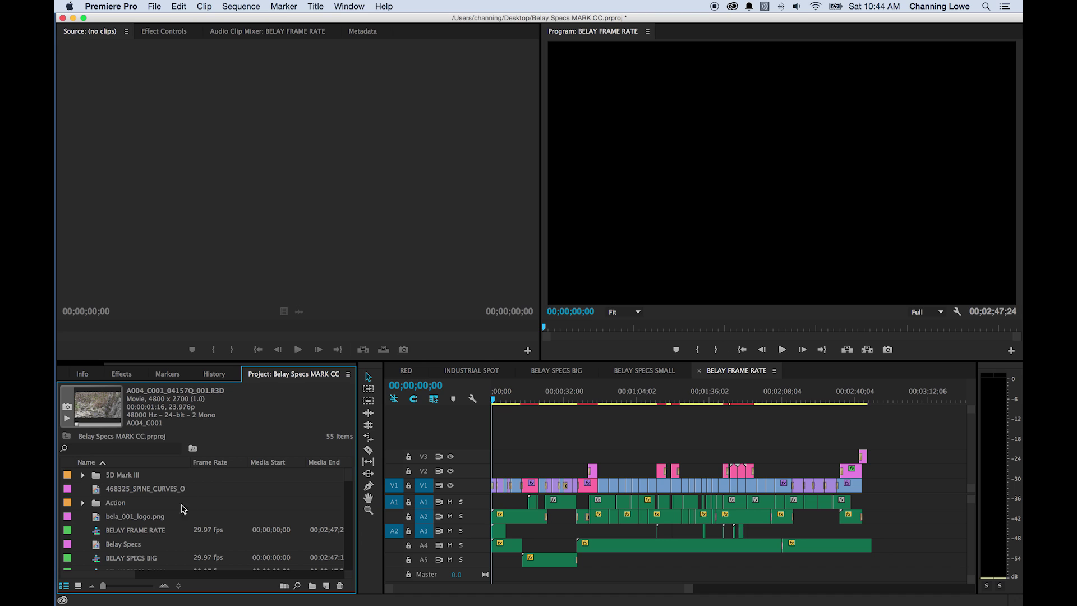
{"action": "key", "text": "grave"}
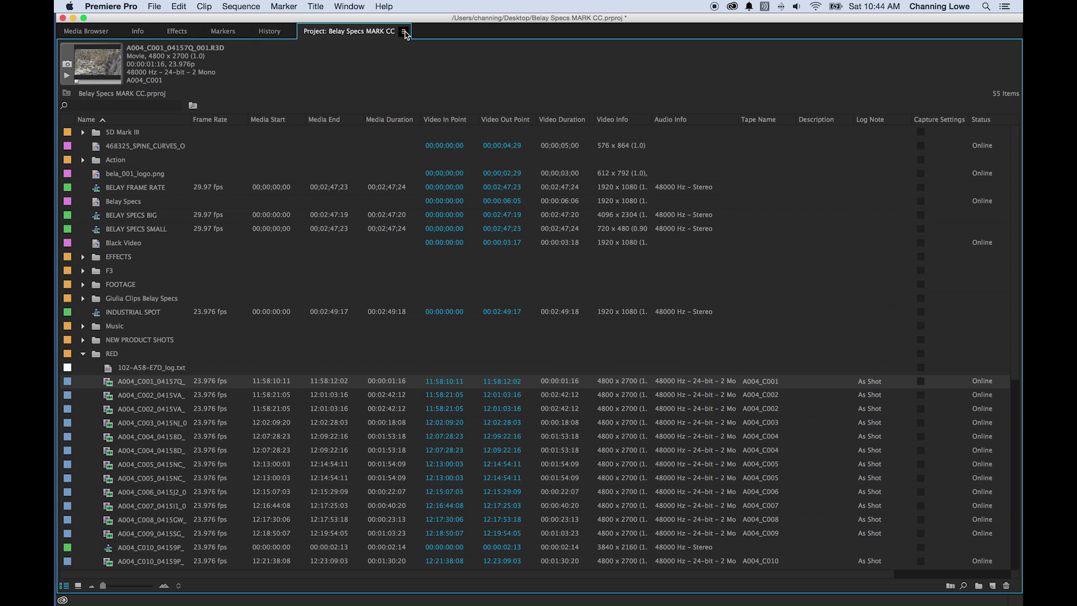
Hide and restore the project's Preview Area, selecting the first A004_C002 clip to view its details.
{"action": "left_click", "coordinate": [404, 32]}
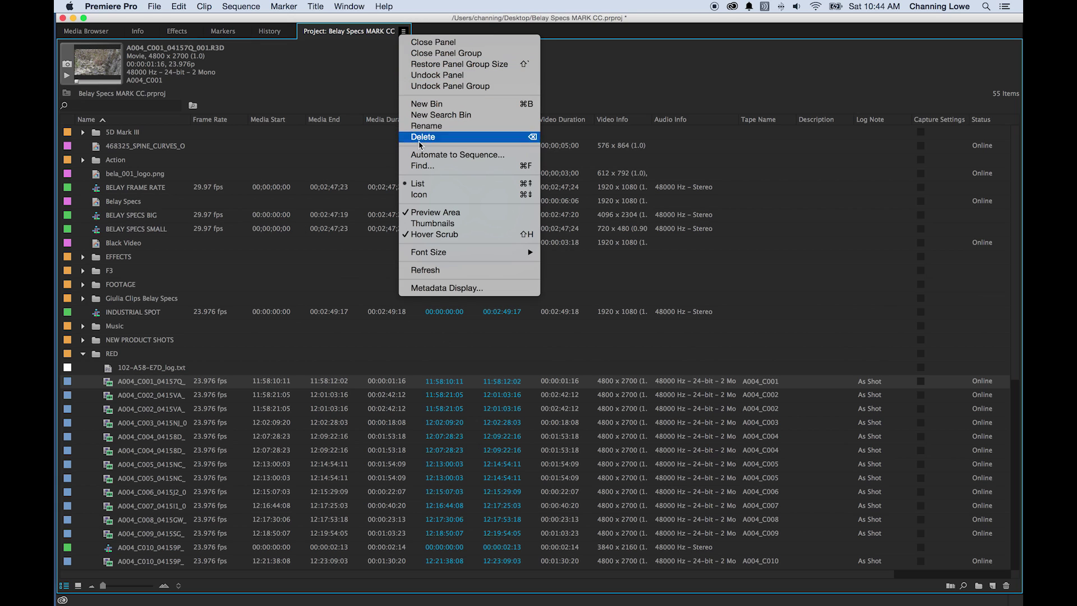
{"action": "left_click", "coordinate": [430, 214]}
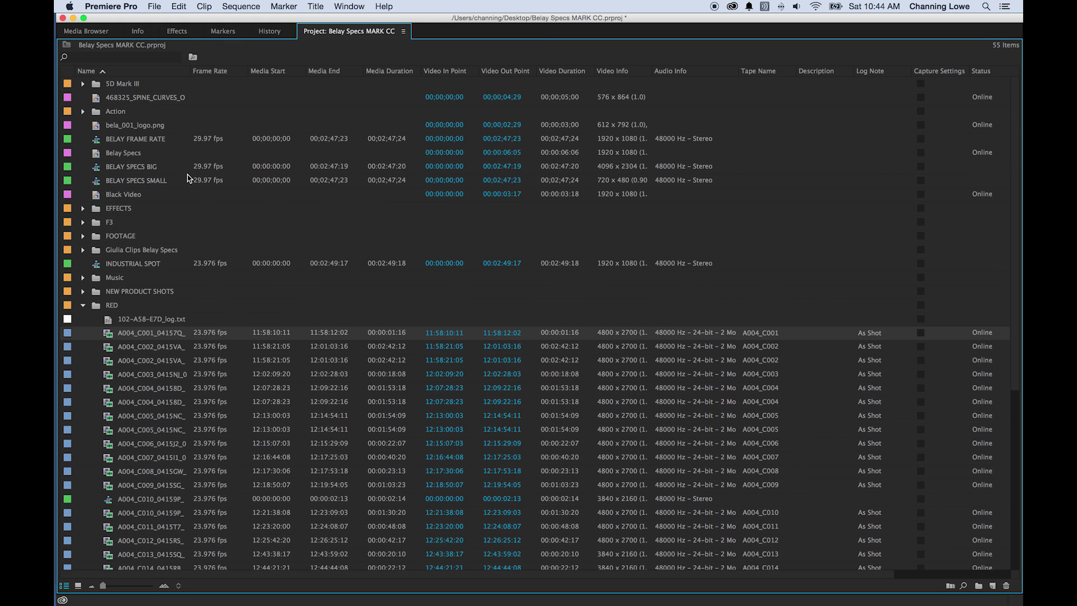
{"action": "left_click", "coordinate": [125, 348]}
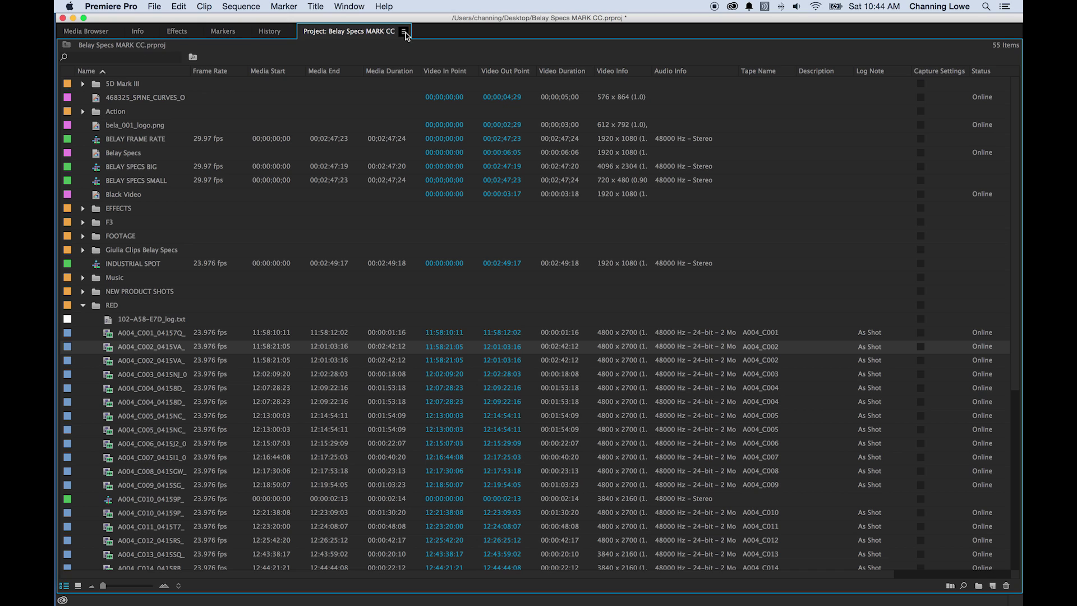
{"action": "left_click", "coordinate": [404, 32]}
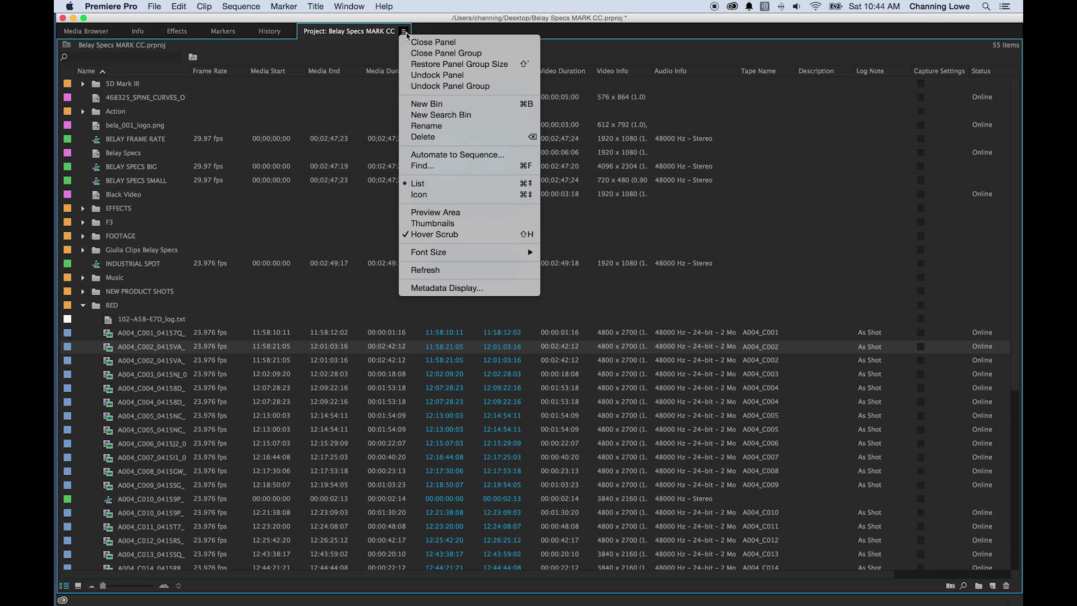
{"action": "left_click", "coordinate": [422, 213]}
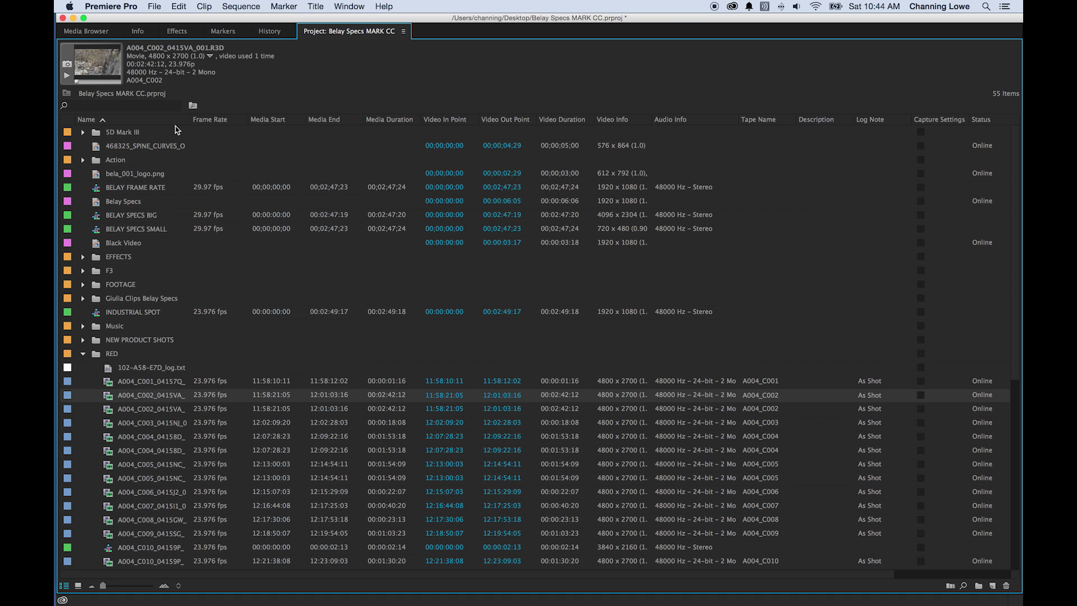
{"action": "scroll", "coordinate": [174, 134], "scroll_direction": "right", "scroll_amount": 2}
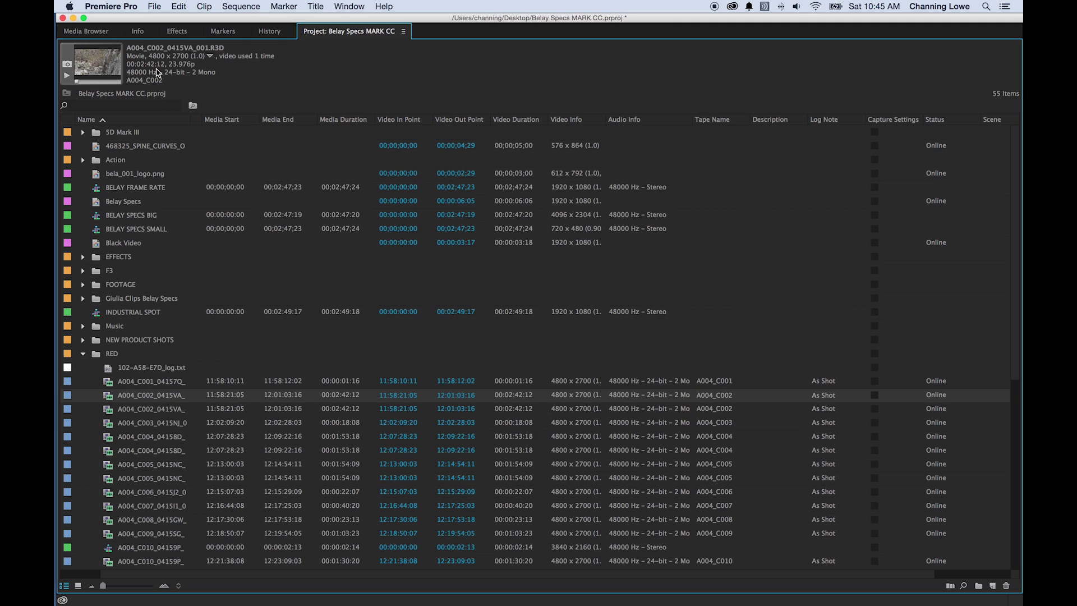
Switch to the Calculator app and place its window near the selected clip's information.
{"action": "mouse_move", "coordinate": [56, 121]}
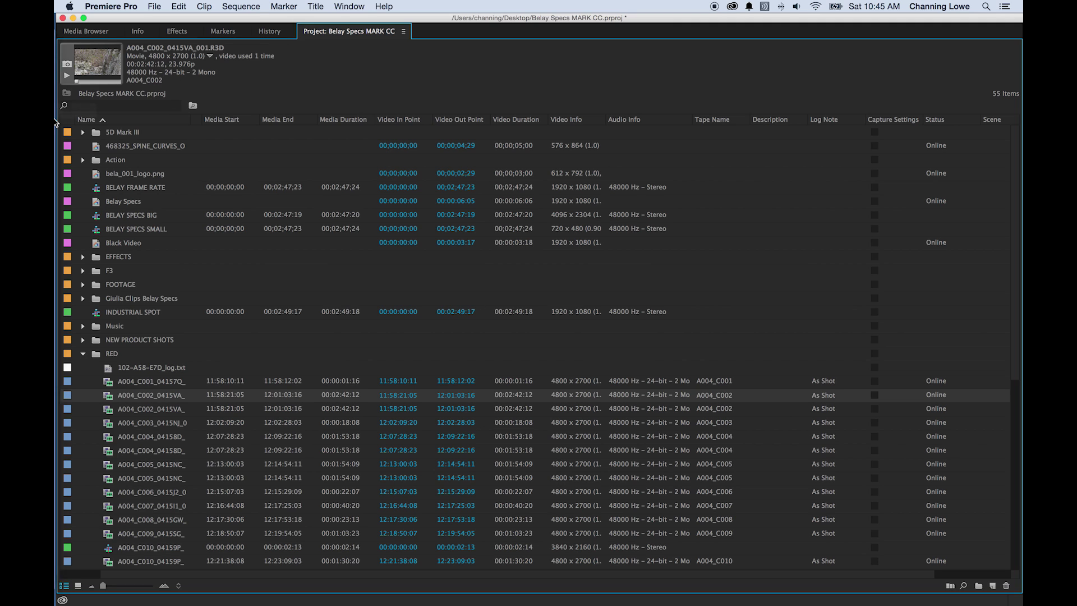
{"action": "key", "text": "super+space"}
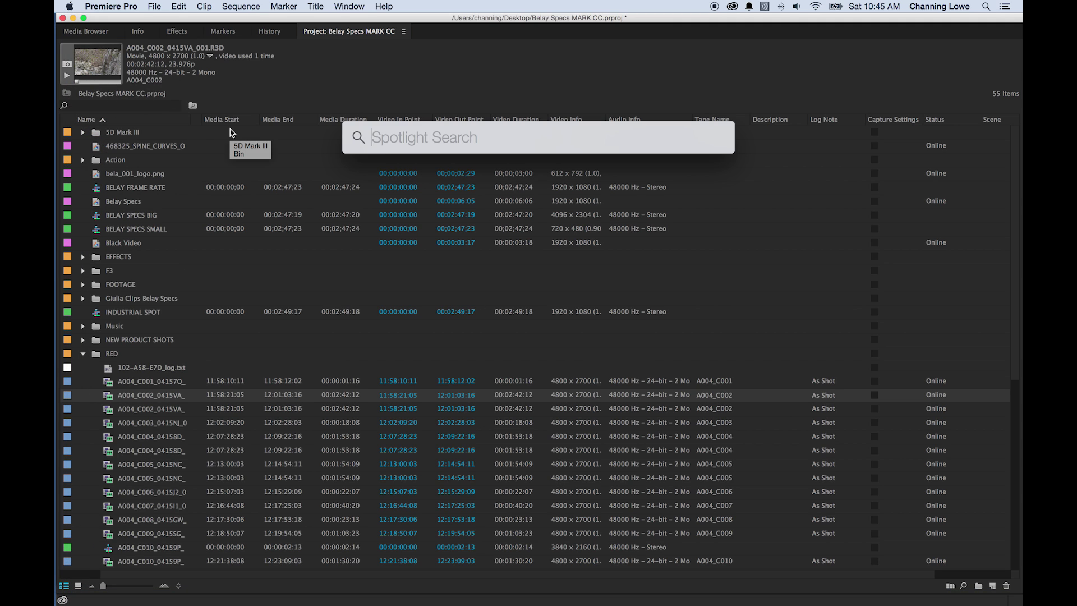
{"action": "type", "text": "calcul"}
{"action": "key", "text": "Return"}
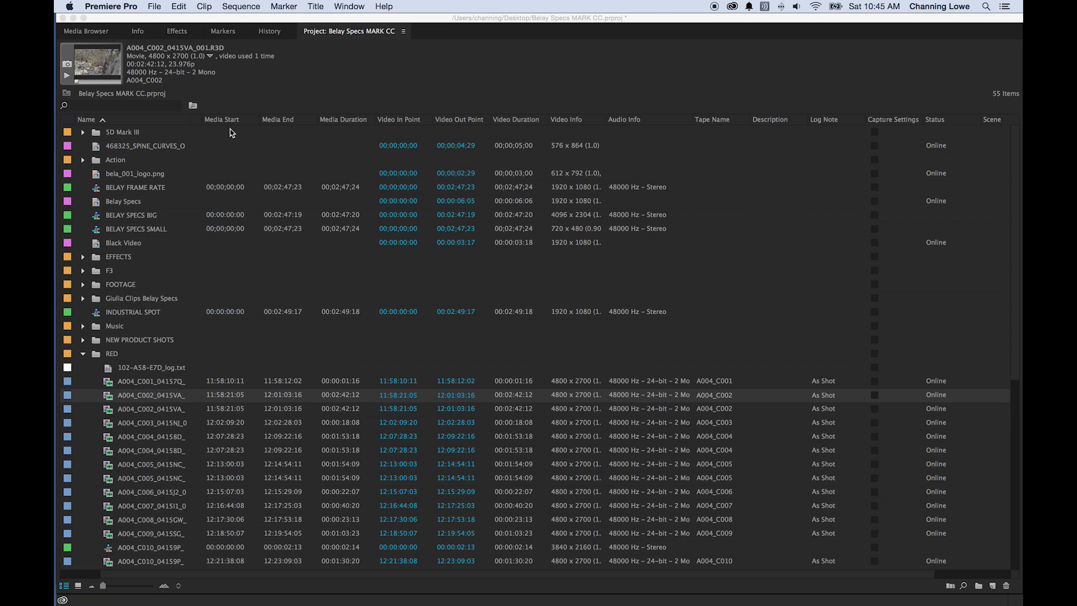
{"action": "left_click_drag", "start_coordinate": [777, 165], "coordinate": [305, 113]}
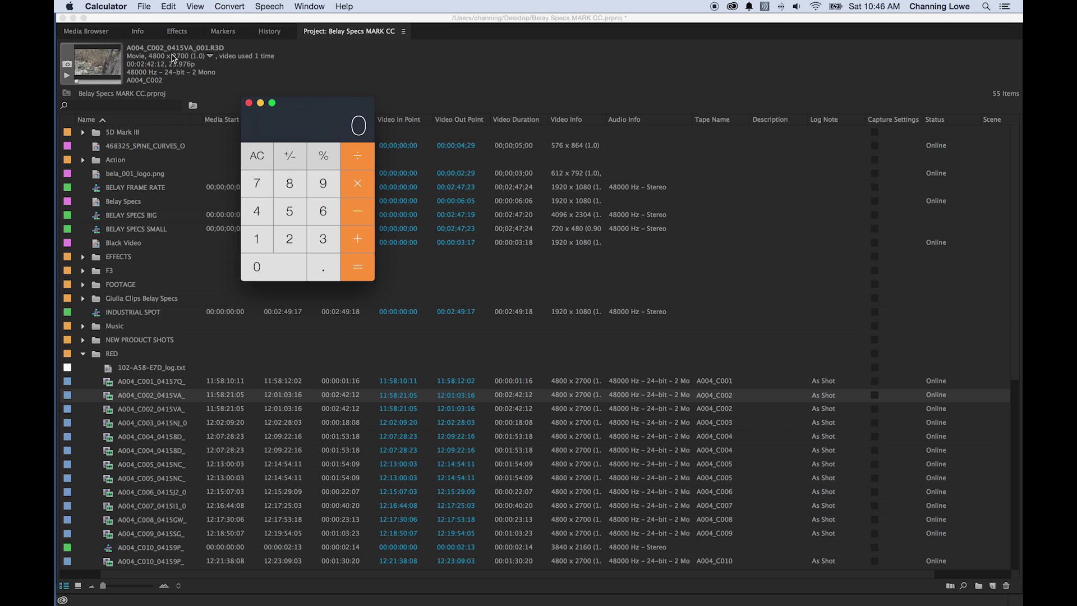
Divide 4800 by 2700 to work out the RED clip's aspect ratio.
{"action": "type", "text": "4800"}
{"action": "key", "text": "slash"}
{"action": "type", "text": "2700"}
{"action": "key", "text": "Return"}
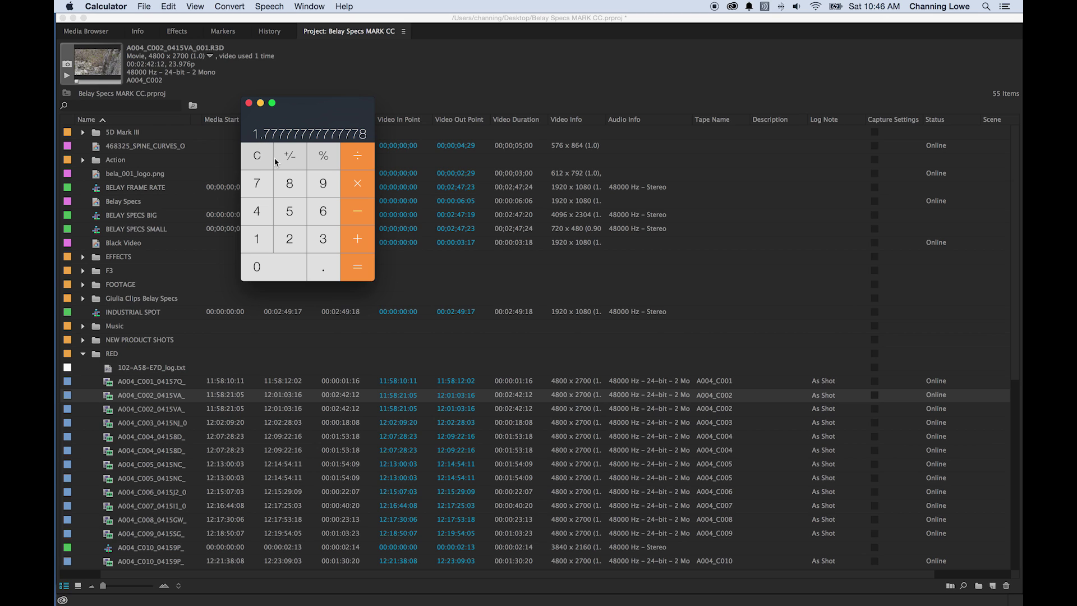
Calculate the ratios 4/3 and 16/9 for comparison, and switch back to Premiere Pro.
{"action": "type", "text": "4/3"}
{"action": "key", "text": "Return"}
{"action": "type", "text": "16/9"}
{"action": "key", "text": "Return"}
{"action": "key", "text": "super+Tab"}
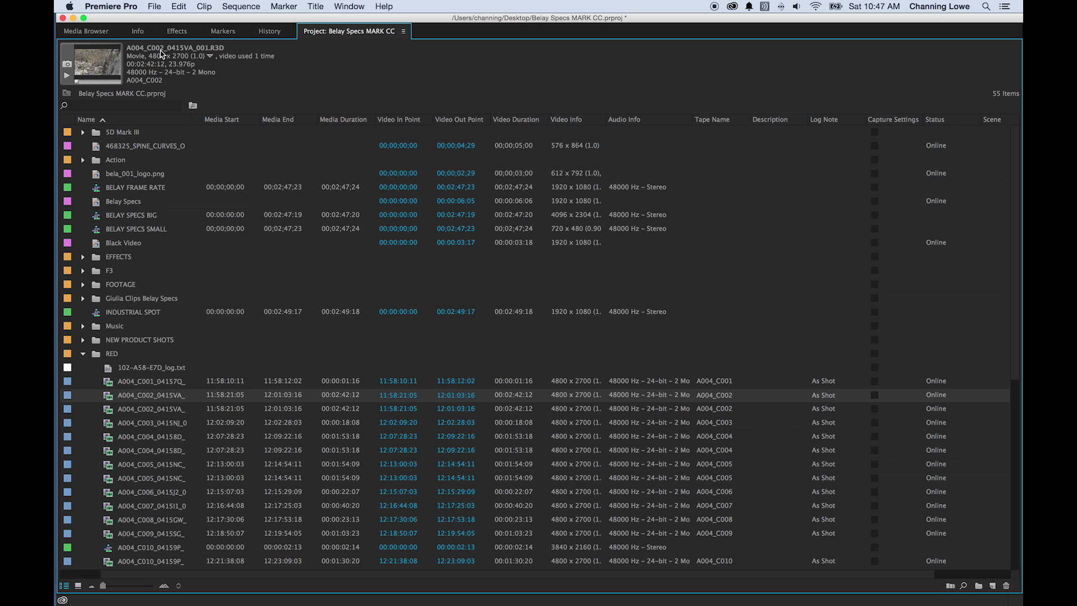
Collapse the RED bin and create a new sequence from clip 641_0151_01.MP4 in the F3 bin.
{"action": "left_click", "coordinate": [83, 354]}
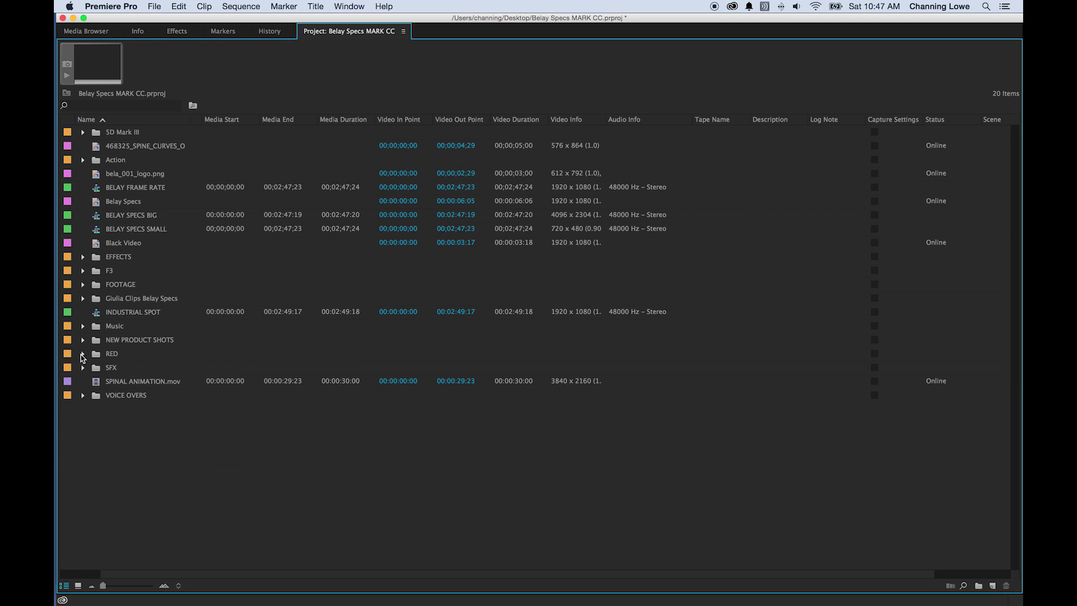
{"action": "left_click", "coordinate": [82, 271]}
{"action": "left_click", "coordinate": [130, 286]}
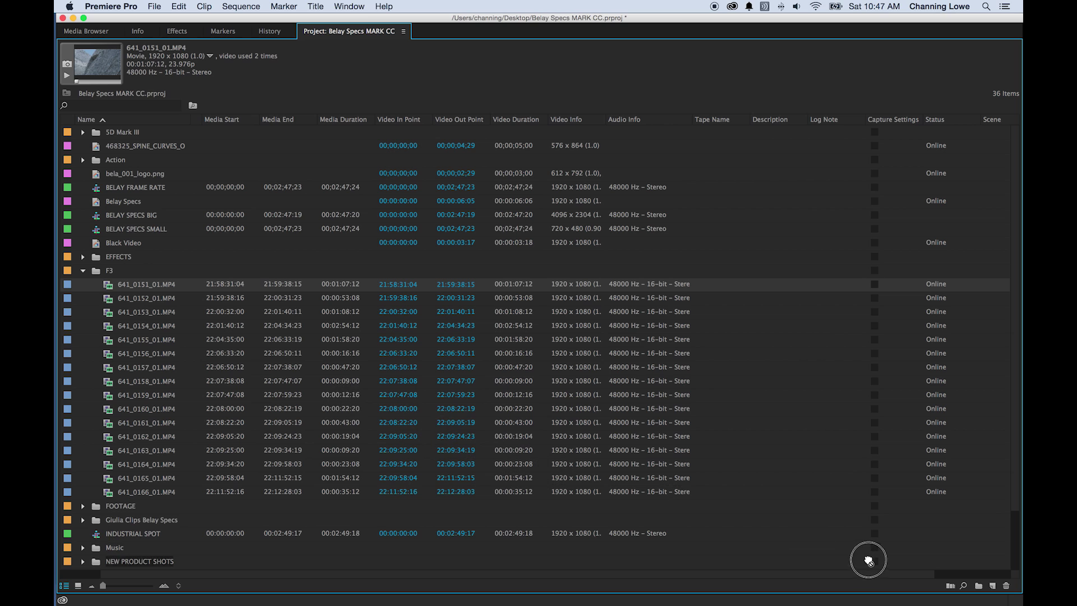
{"action": "scroll", "coordinate": [876, 561], "scroll_direction": "down", "scroll_amount": 3}
{"action": "left_click_drag", "start_coordinate": [995, 584], "coordinate": [993, 589]}
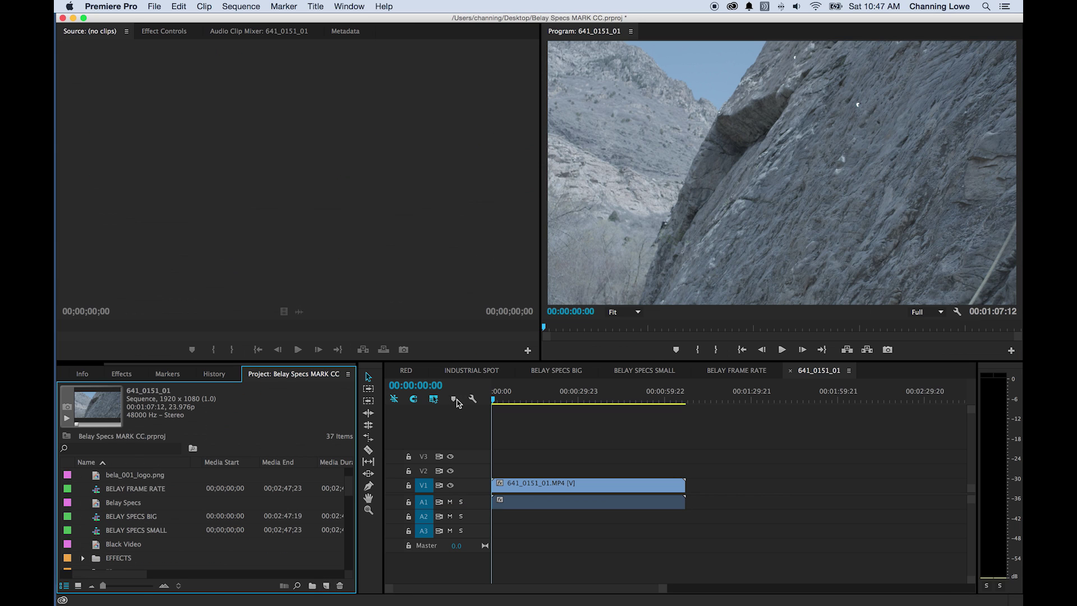
Move the new 641_0151_01 sequence out of the F3 bin to the project's top level and collapse F3.
{"action": "key", "text": "grave"}
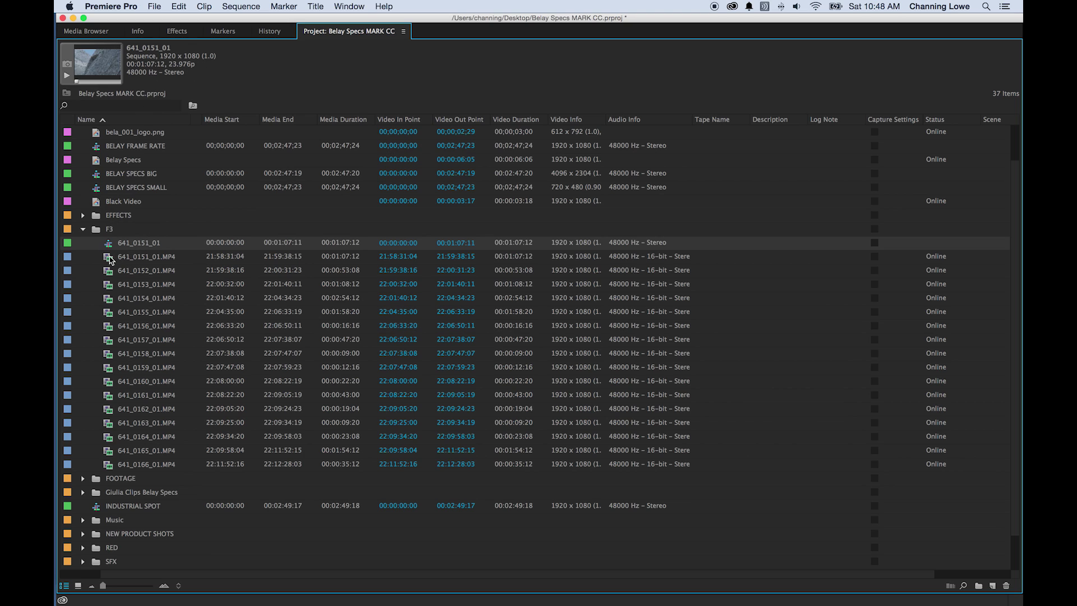
{"action": "left_click_drag", "start_coordinate": [110, 246], "coordinate": [82, 248]}
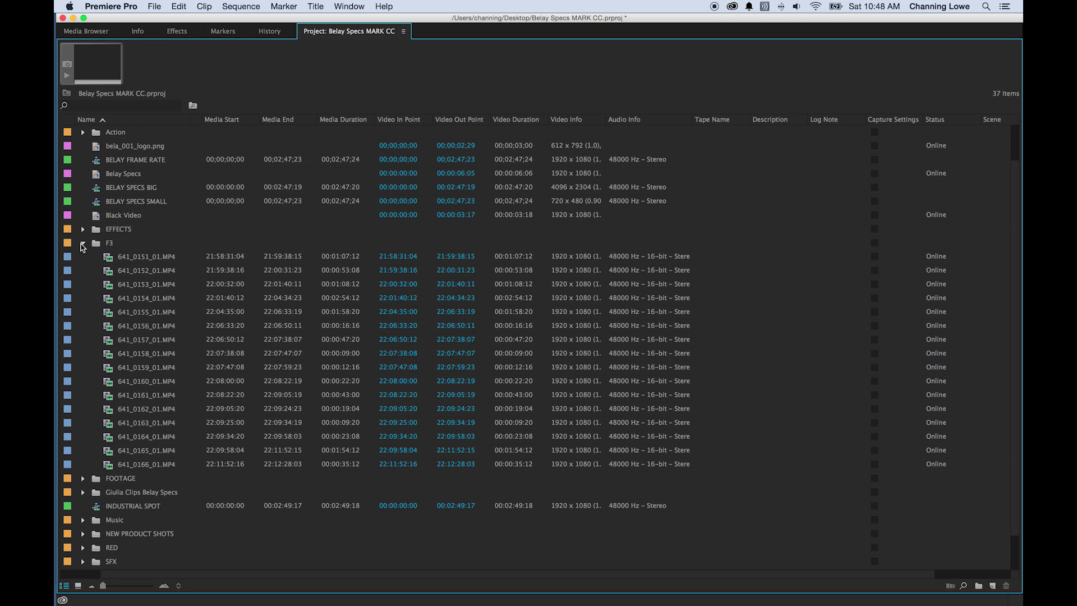
{"action": "left_click", "coordinate": [83, 245]}
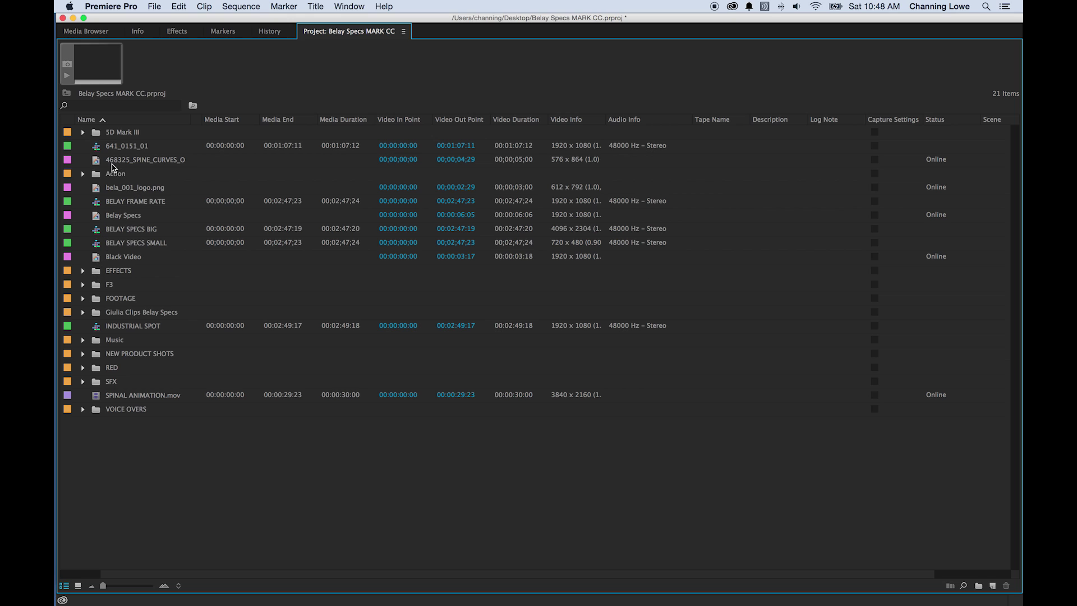
Rename the 641_0151_01 sequence to FINAL EDIT.
{"action": "left_click", "coordinate": [116, 148]}
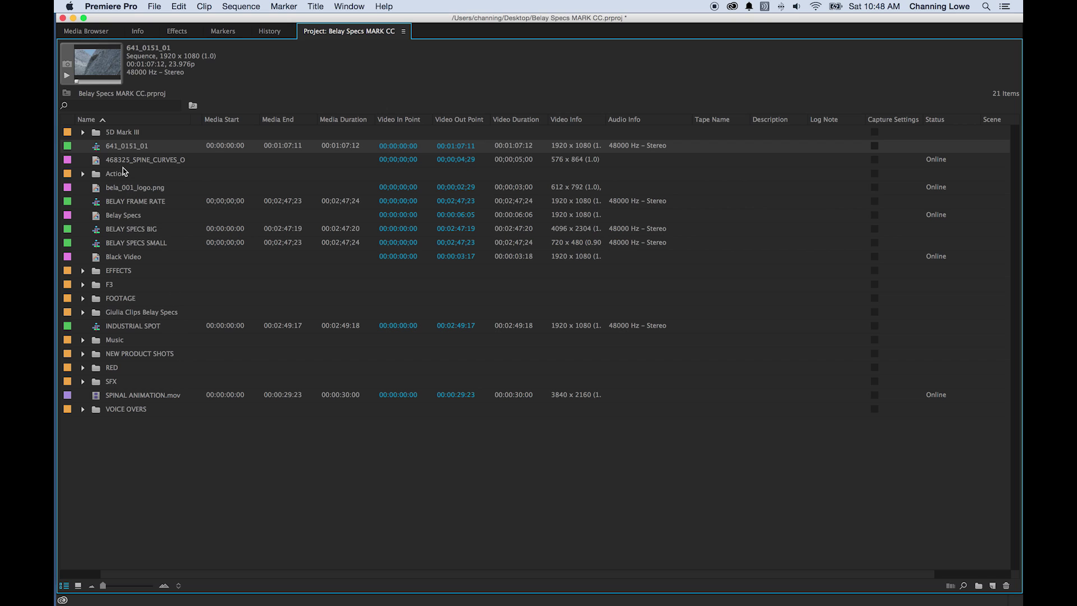
{"action": "key", "text": "Return"}
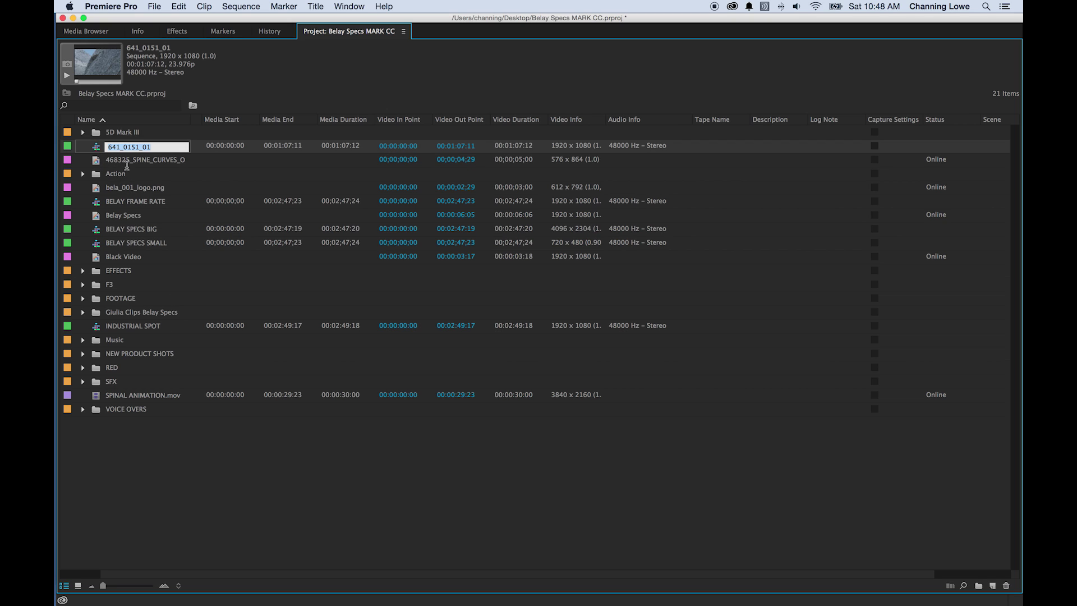
{"action": "type", "text": "FINAL EDIT"}
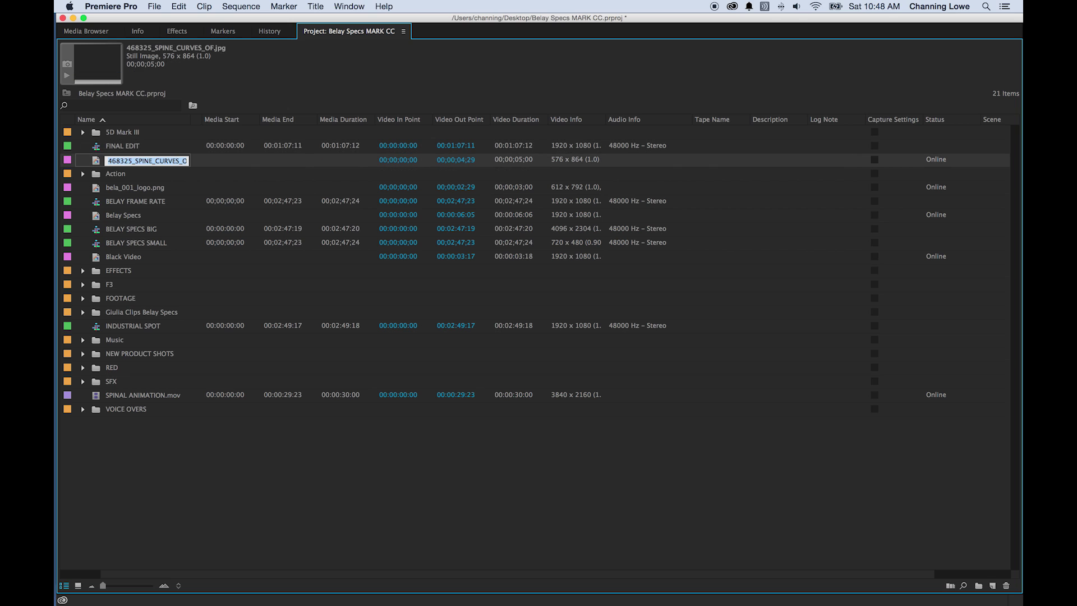
{"action": "key", "text": "Return"}
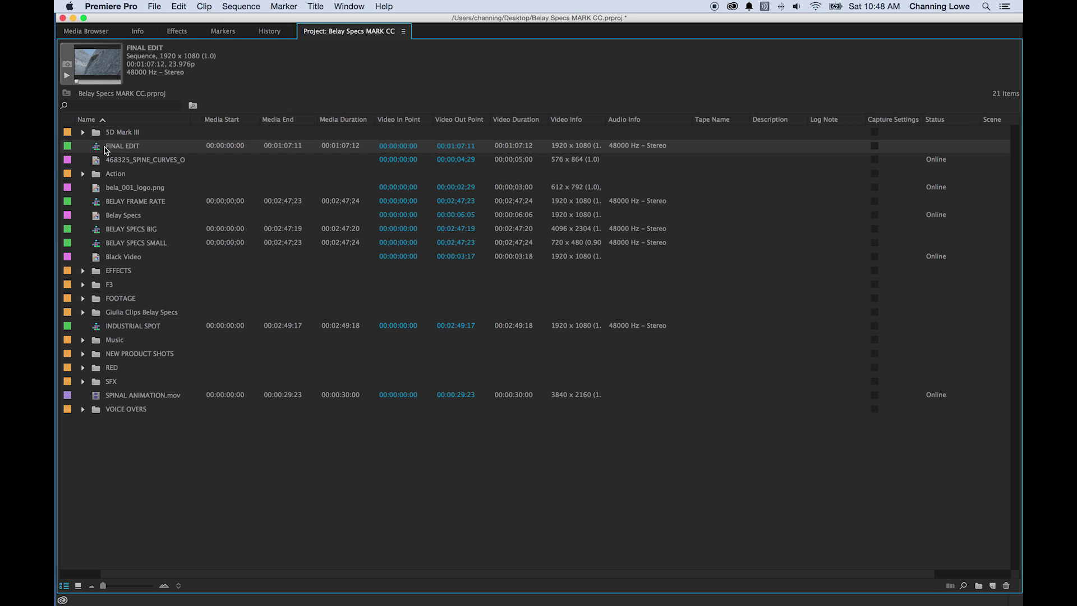
Open the FINAL EDIT sequence and delete the 641_0151_01.MP4 clip with its audio from the timeline.
{"action": "double_click", "coordinate": [104, 149]}
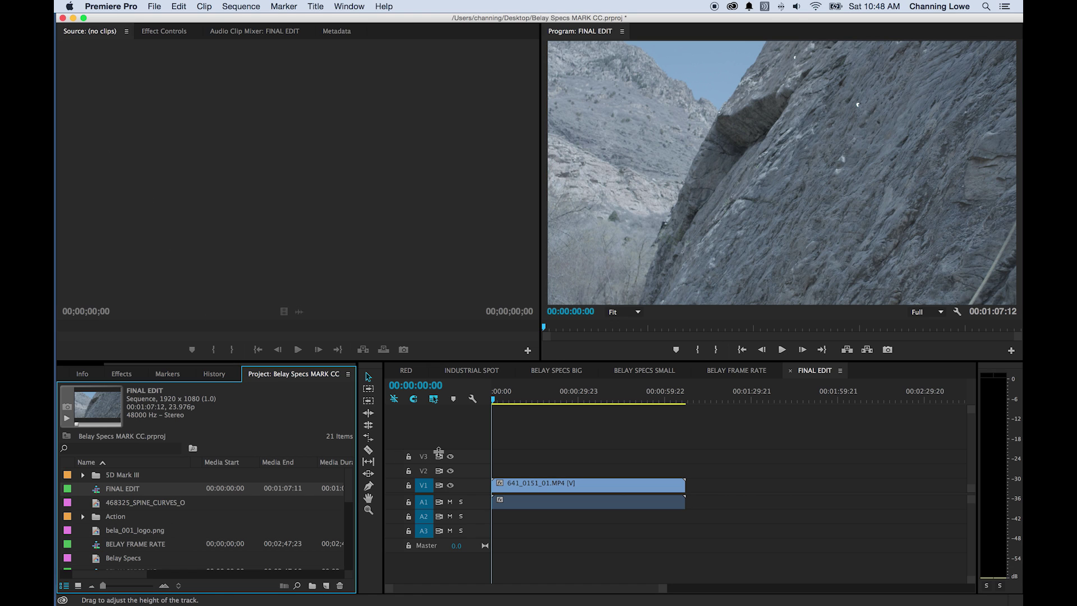
{"action": "left_click_drag", "start_coordinate": [526, 448], "coordinate": [556, 501]}
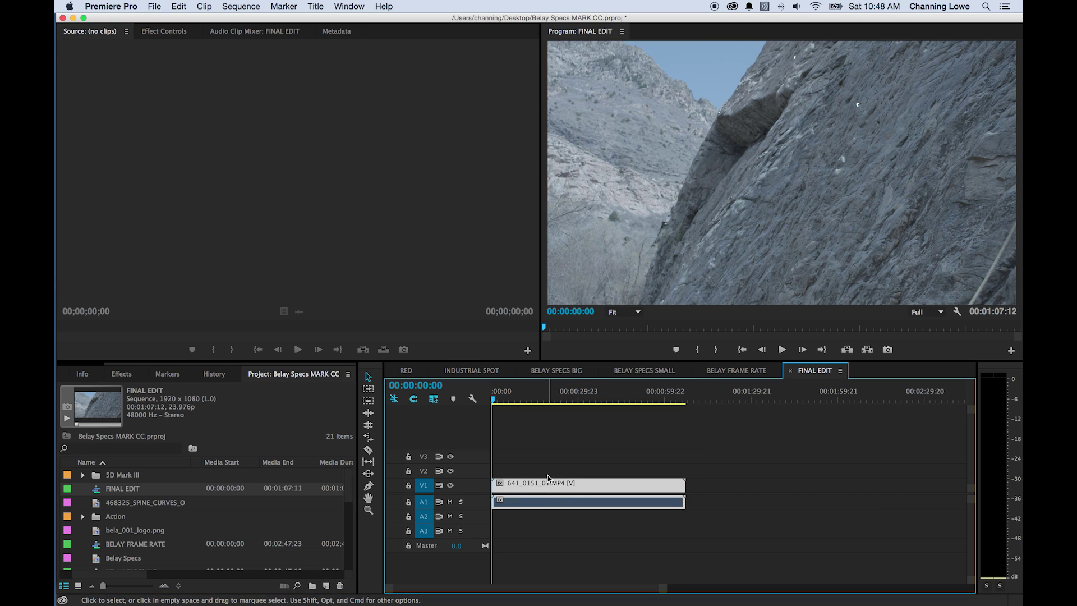
{"action": "key", "text": "Delete"}
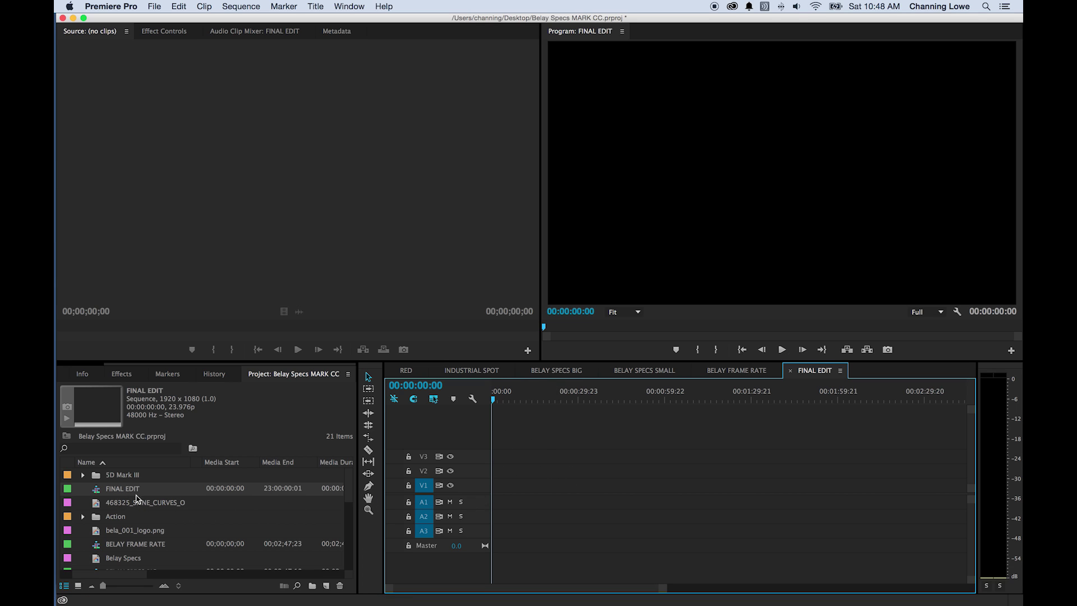
Expand the F3 bin in the project and open clip 641_0153_01.MP4 in the Source monitor.
{"action": "key", "text": "grave"}
{"action": "left_click", "coordinate": [83, 299]}
{"action": "left_click", "coordinate": [82, 299]}
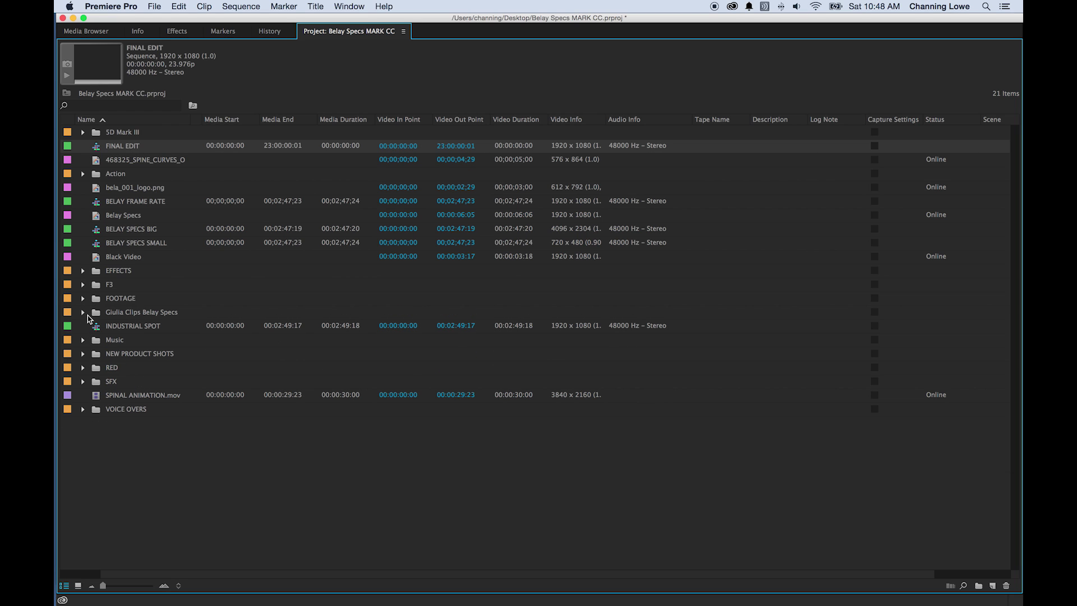
{"action": "left_click", "coordinate": [83, 285]}
{"action": "double_click", "coordinate": [130, 325]}
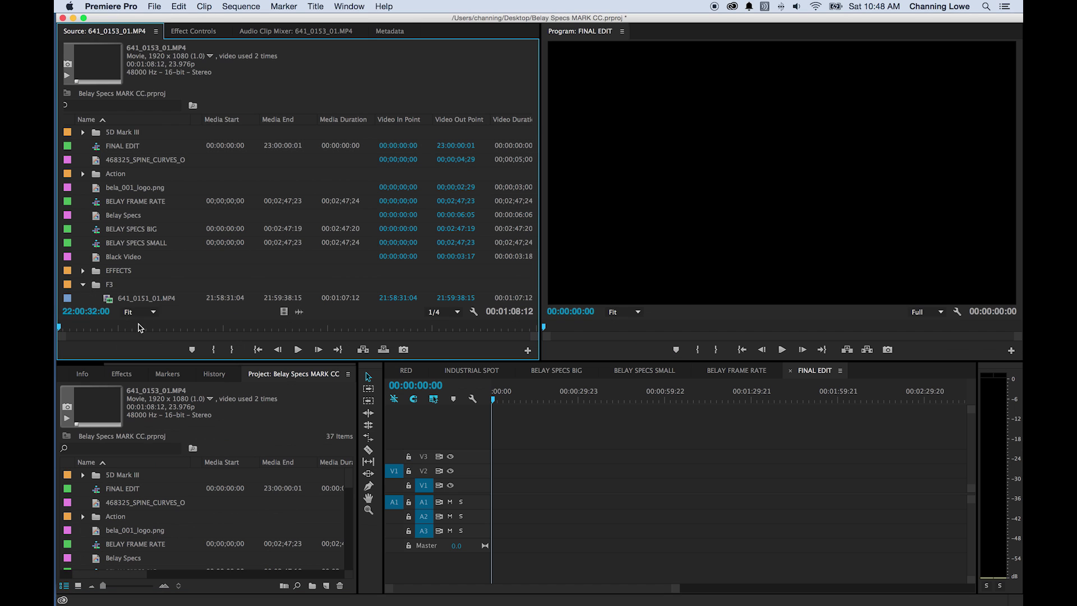
Mark a source range in 641_0153_01.MP4 from 22:01:07:10 to 22:01:24:07.
{"action": "left_click_drag", "start_coordinate": [138, 330], "coordinate": [422, 330]}
{"action": "key", "text": "i"}
{"action": "key", "text": "o"}
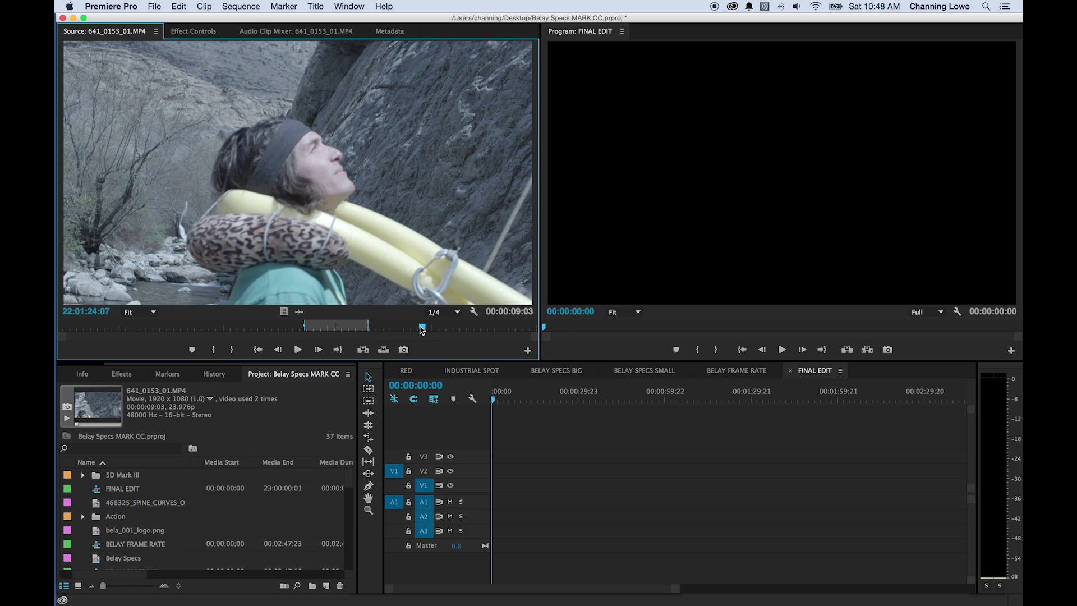
{"action": "key", "text": "o"}
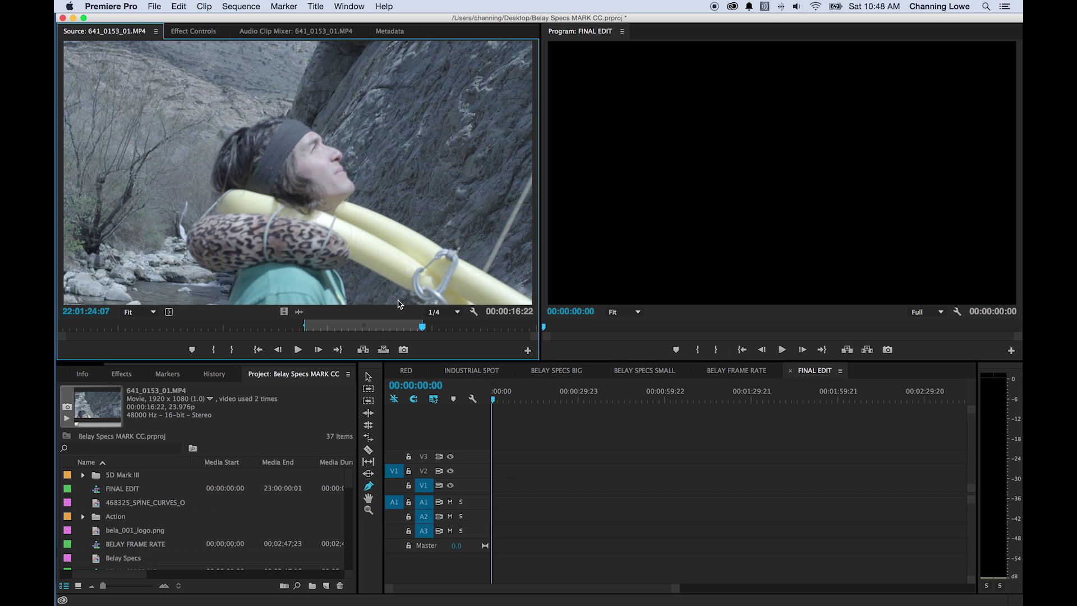
Patch the source video to V1 and overwrite the marked 641_0153_01.MP4 range onto the start of the FINAL EDIT timeline.
{"action": "key", "text": "period"}
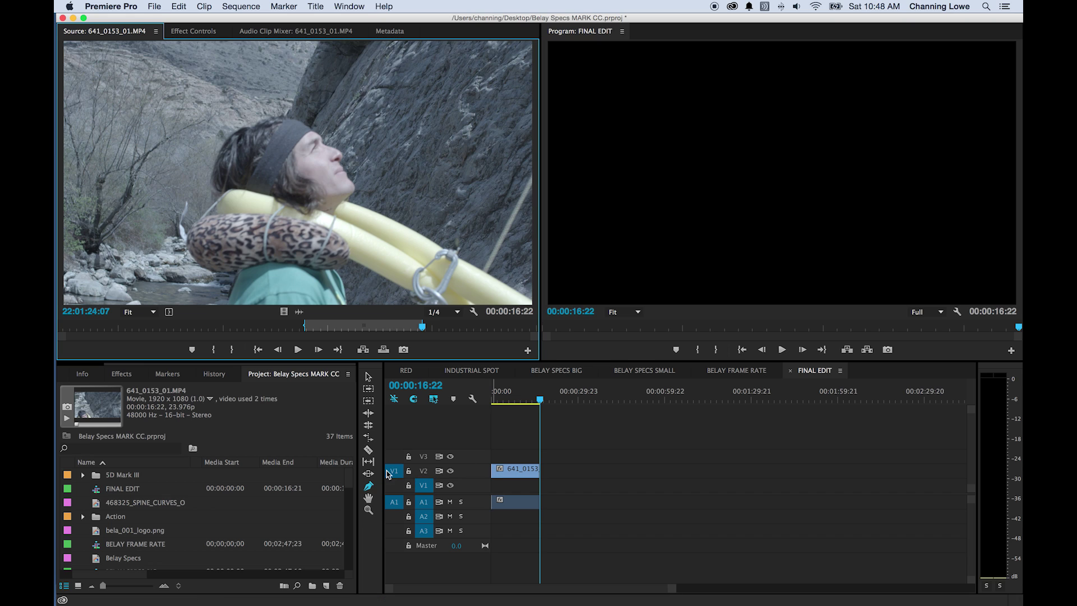
{"action": "left_click_drag", "start_coordinate": [388, 474], "coordinate": [393, 486]}
{"action": "left_click", "coordinate": [510, 478]}
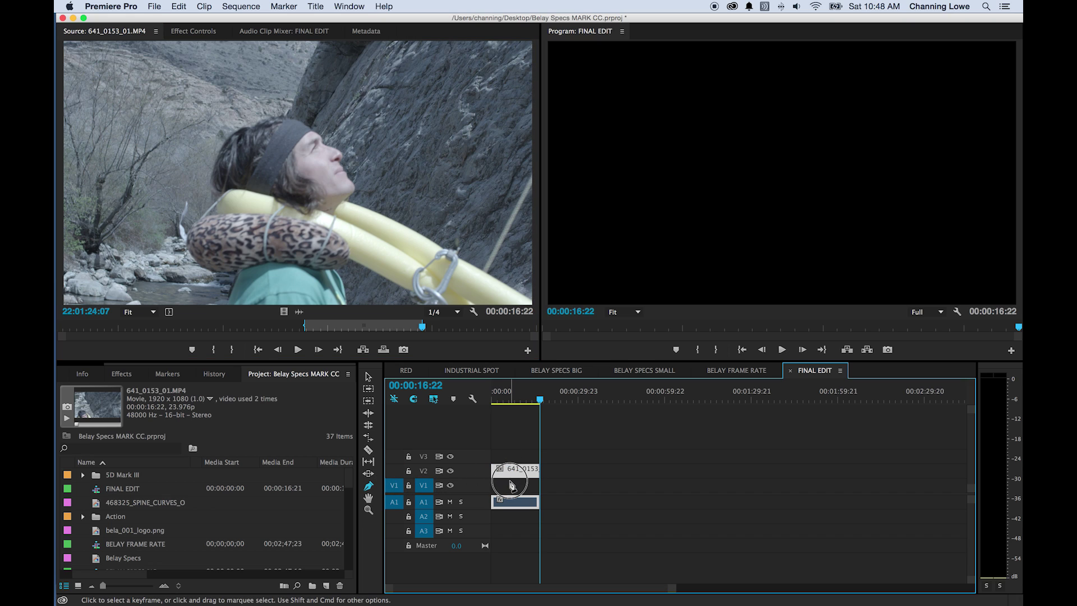
{"action": "key", "text": "super+z"}
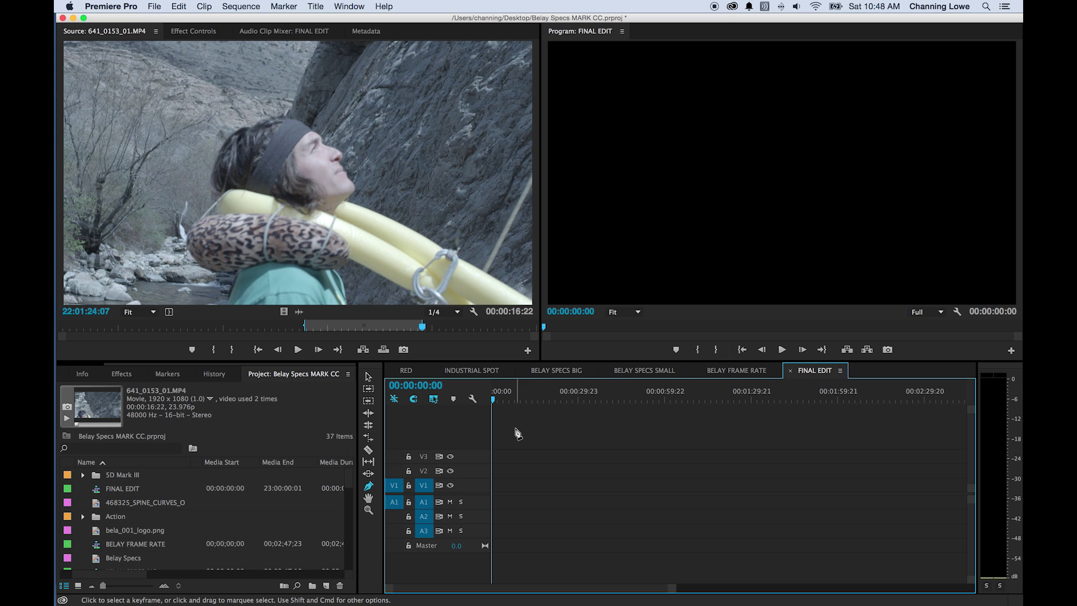
{"action": "key", "text": "period"}
{"action": "mouse_move", "coordinate": [496, 398]}
{"action": "left_mouse_down"}
{"action": "mouse_move", "coordinate": [532, 399]}
{"action": "mouse_move", "coordinate": [482, 399]}
{"action": "left_mouse_up"}
{"action": "left_click", "coordinate": [521, 484]}
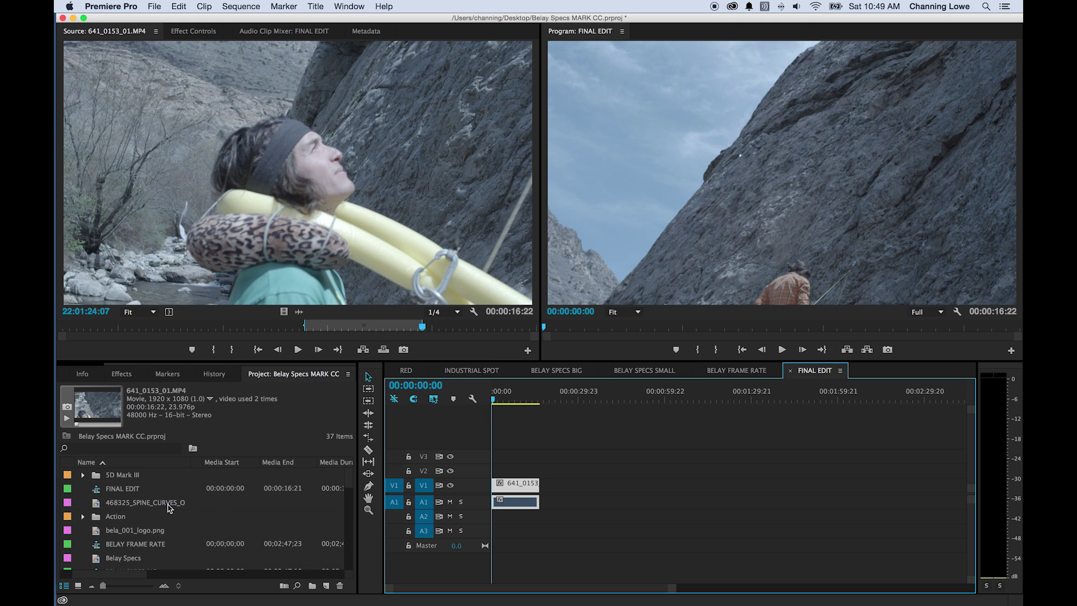
Collapse the F3 bin and expand the RED bin in the enlarged project view.
{"action": "key", "text": "grave"}
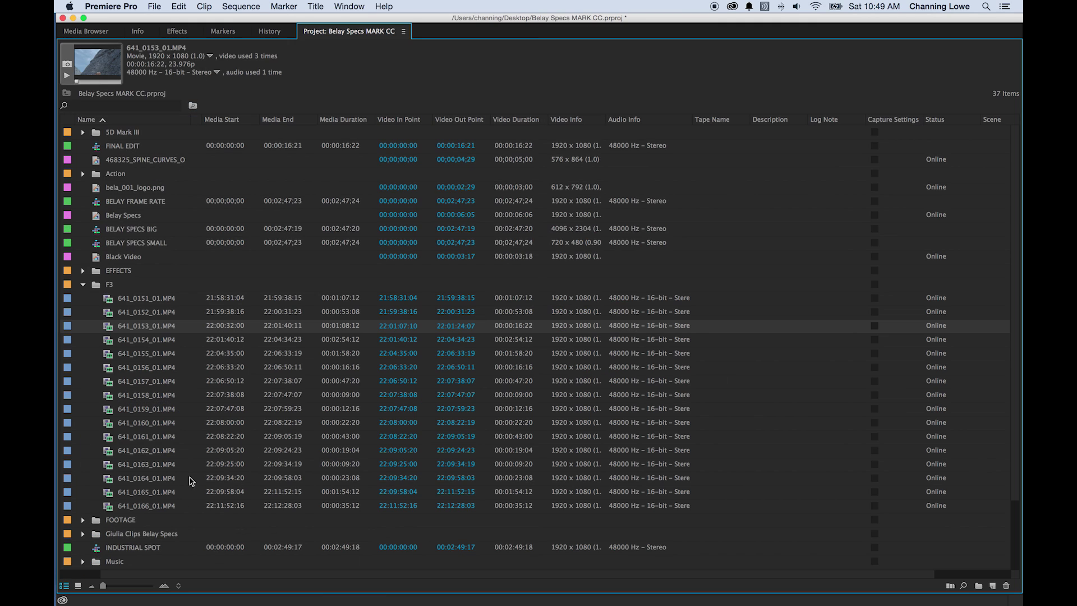
{"action": "left_click", "coordinate": [83, 285]}
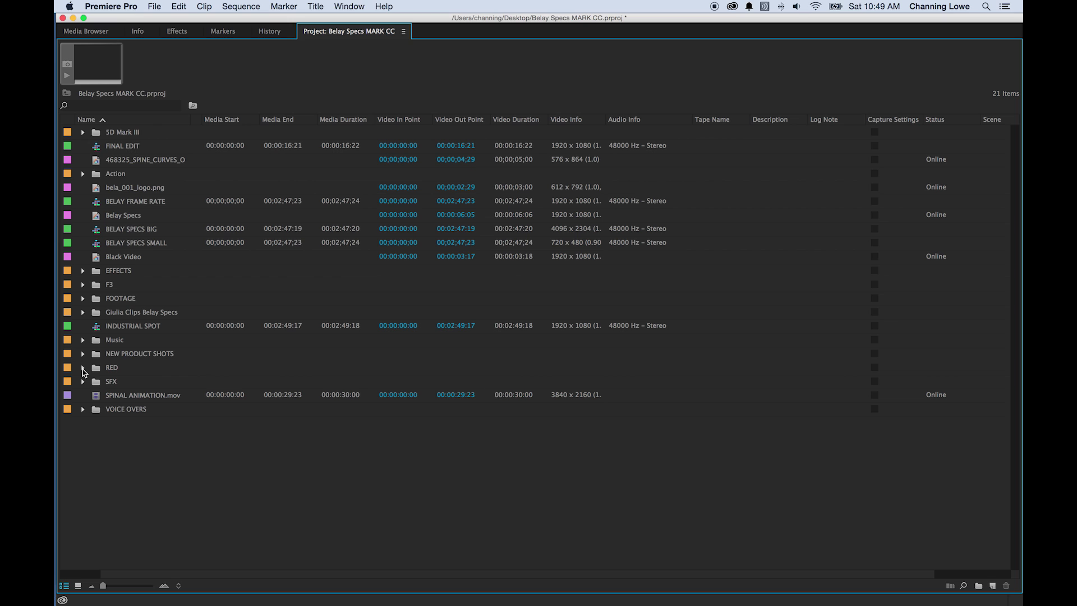
{"action": "left_click", "coordinate": [83, 368]}
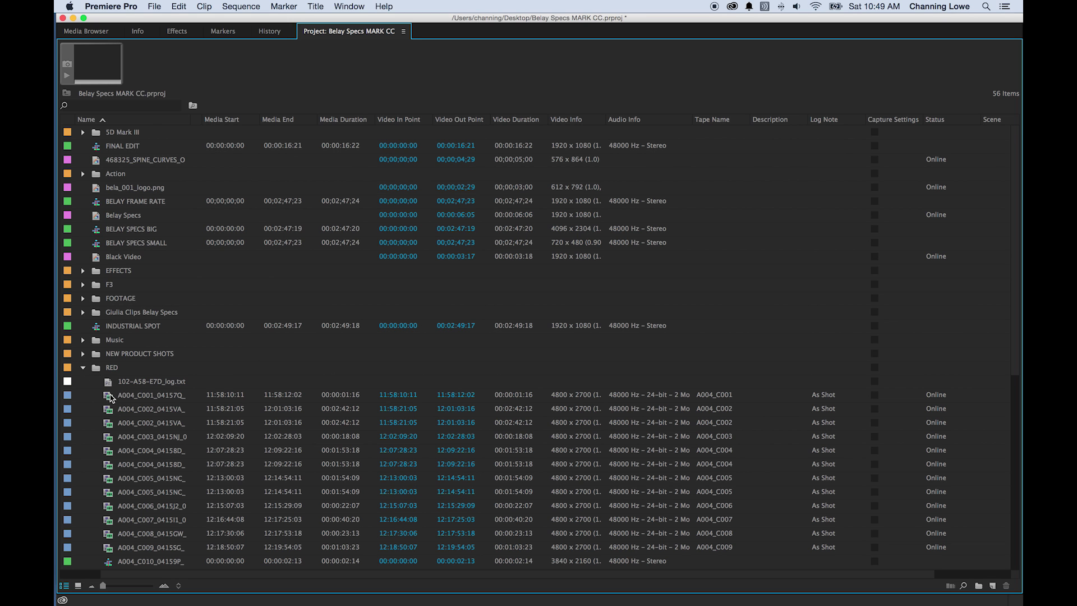
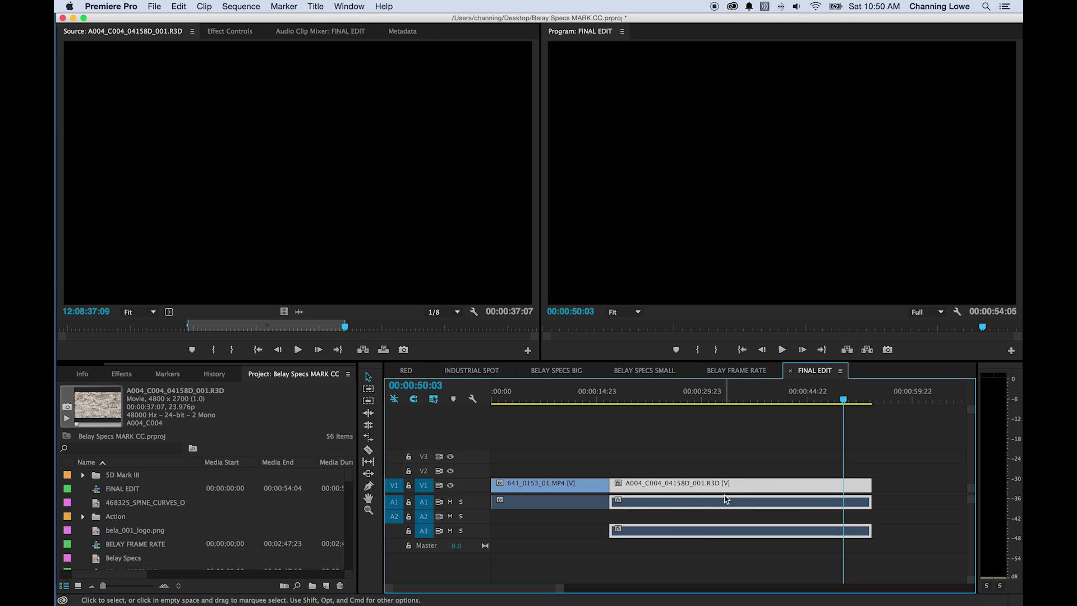
Delete both audio clips belonging to A004_C004_04158D_001.R3D from the FINAL EDIT timeline, keeping its video.
{"action": "left_click", "coordinate": [696, 531]}
{"action": "left_click", "coordinate": [724, 499], "text": "shift"}
{"action": "key", "text": "Delete"}
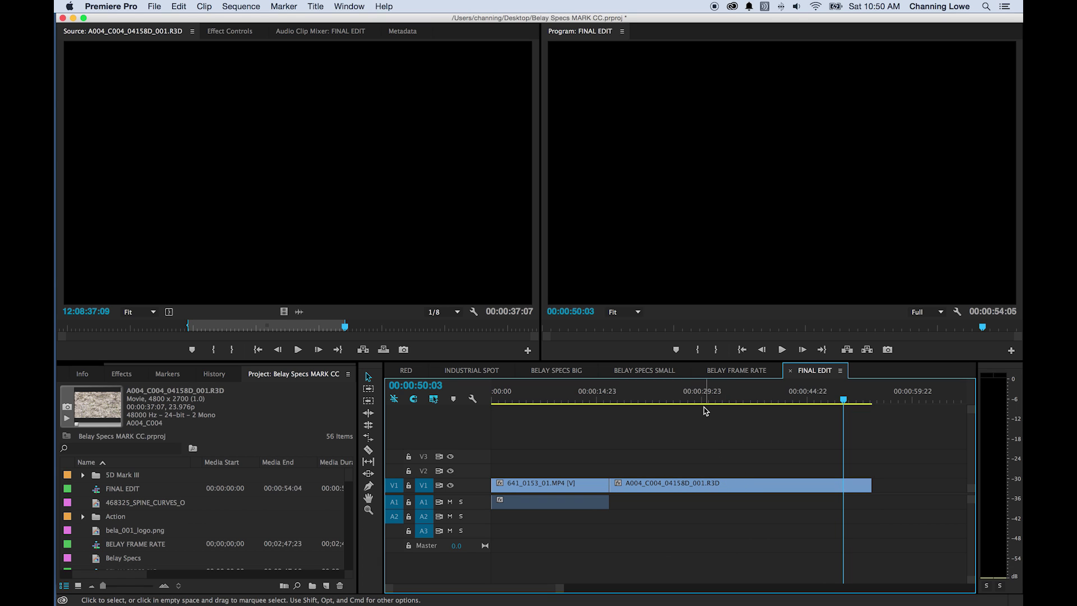
Examine how the A004_C004_04158D_001.R3D clip is framed in FINAL EDIT, comparing it with the 641_0153_01.MP4 clip.
{"action": "left_click_drag", "start_coordinate": [659, 393], "coordinate": [622, 392]}
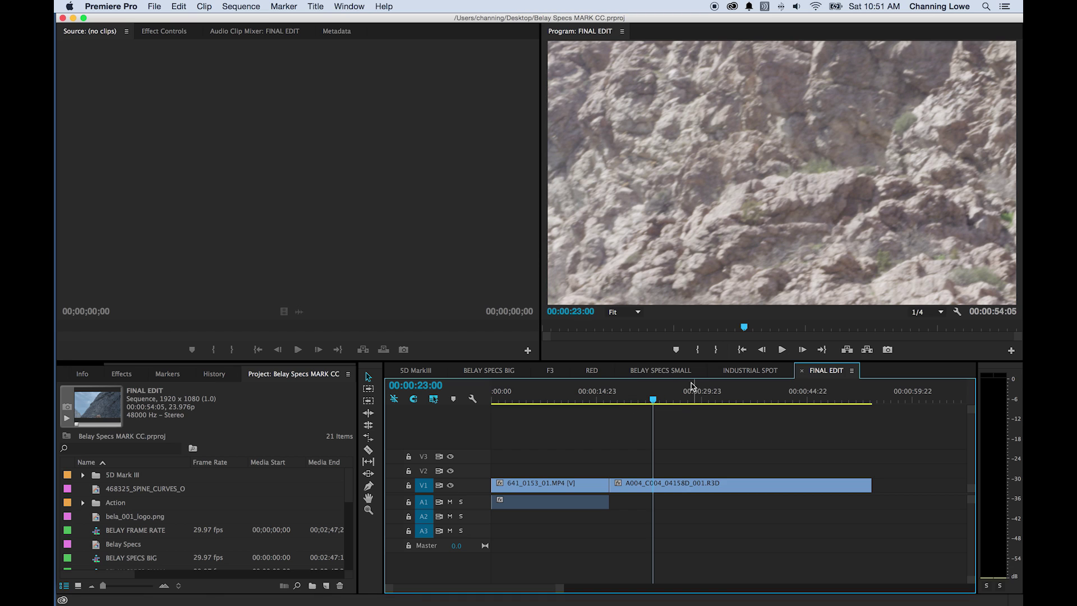
{"action": "left_click", "coordinate": [671, 483]}
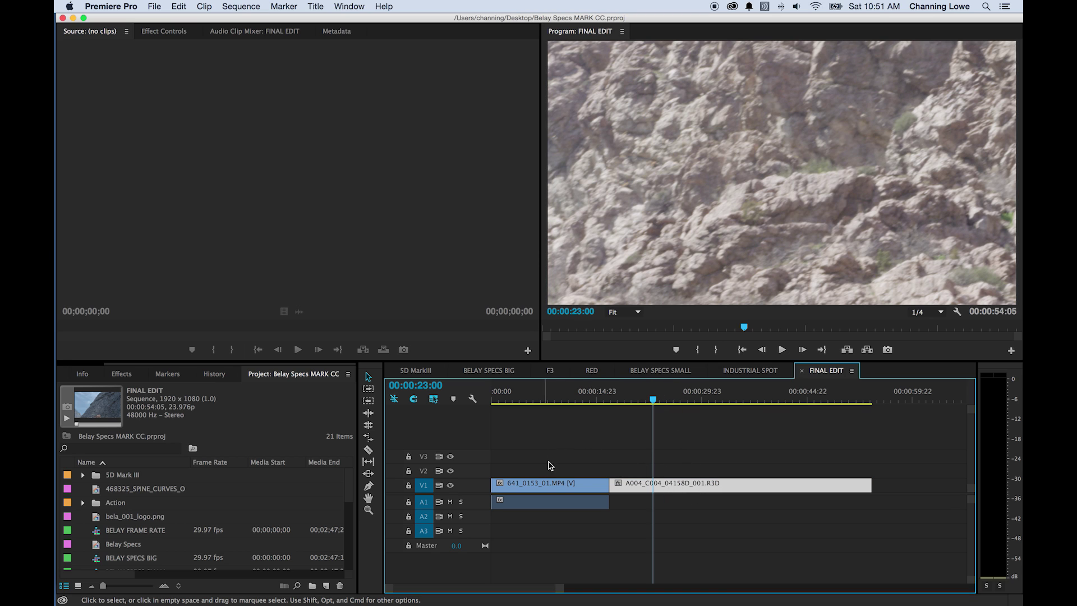
{"action": "left_click", "coordinate": [553, 484]}
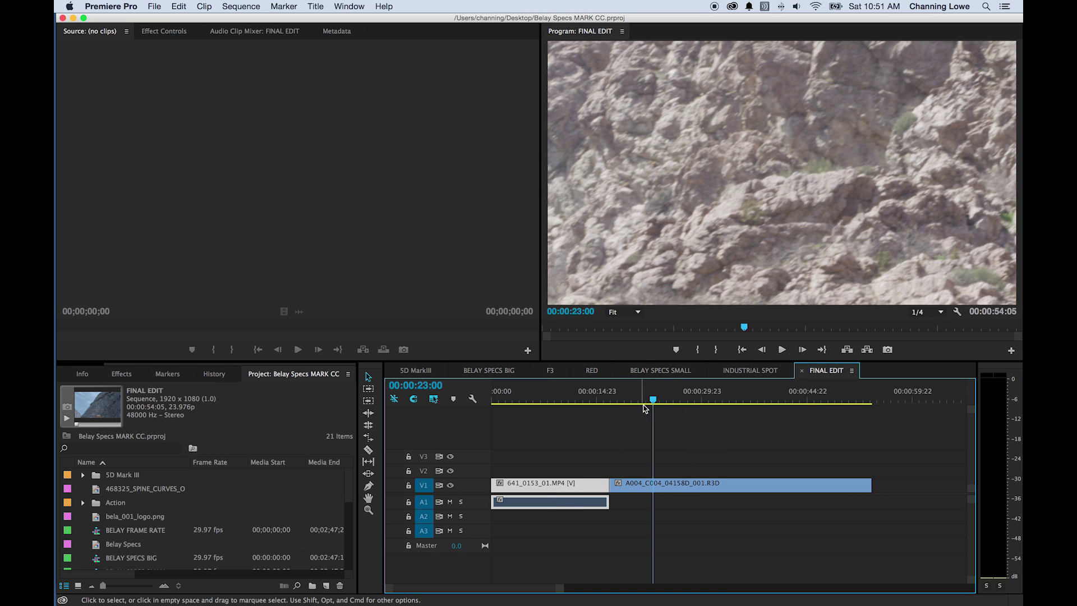
{"action": "left_click_drag", "start_coordinate": [653, 399], "coordinate": [708, 402]}
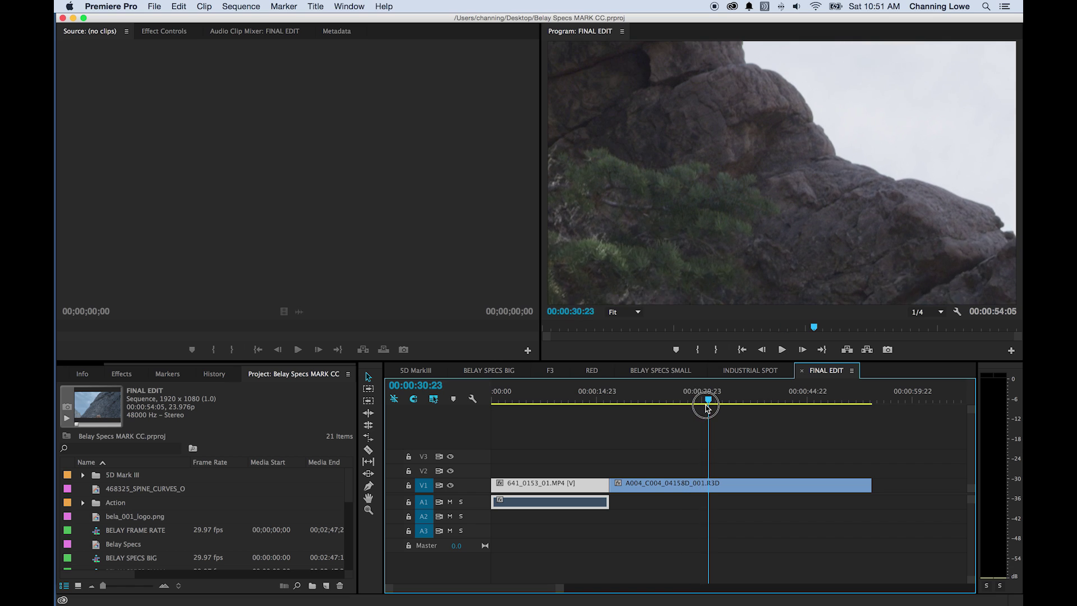
{"action": "left_click_drag", "start_coordinate": [681, 465], "coordinate": [688, 488]}
{"action": "key", "text": "space"}
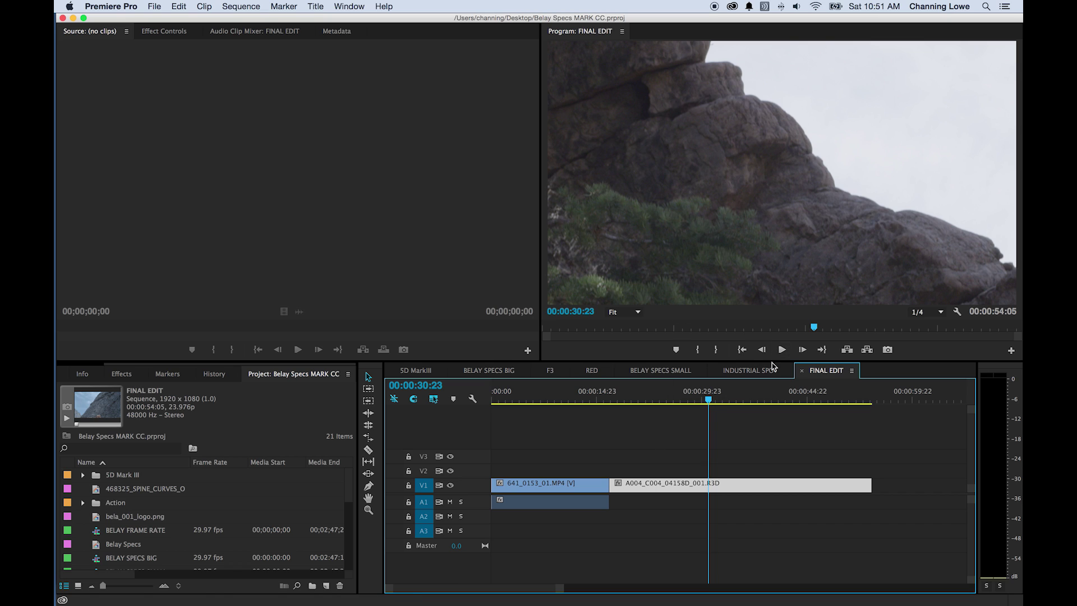
Go to 00:00:28:04 and apply Scale to Frame Size to the A004_C004_04158D_001.R3D clip.
{"action": "left_click_drag", "start_coordinate": [710, 397], "coordinate": [688, 397]}
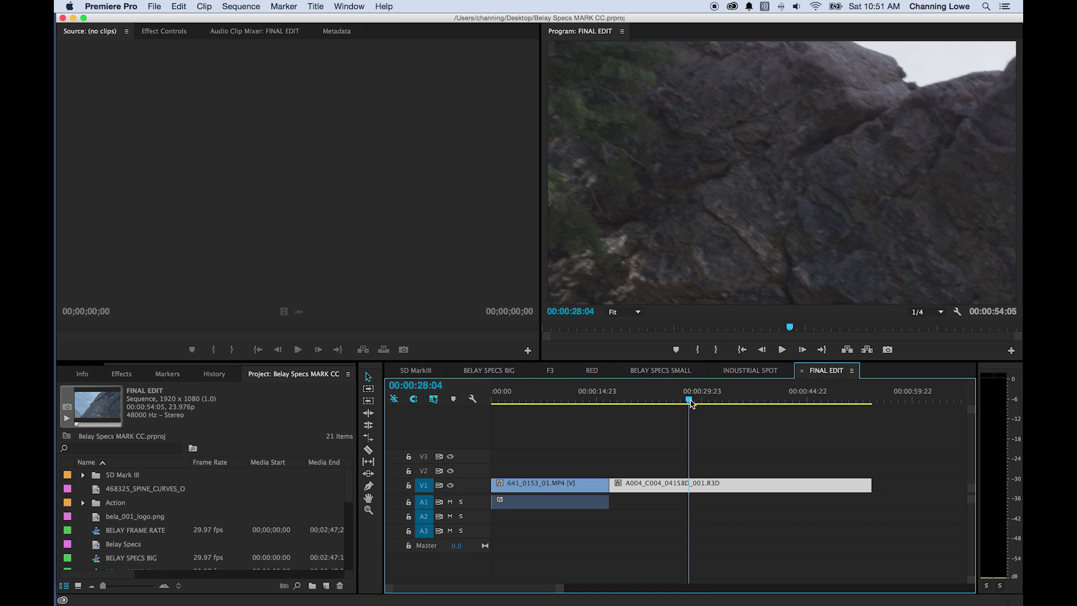
{"action": "right_click", "coordinate": [694, 490]}
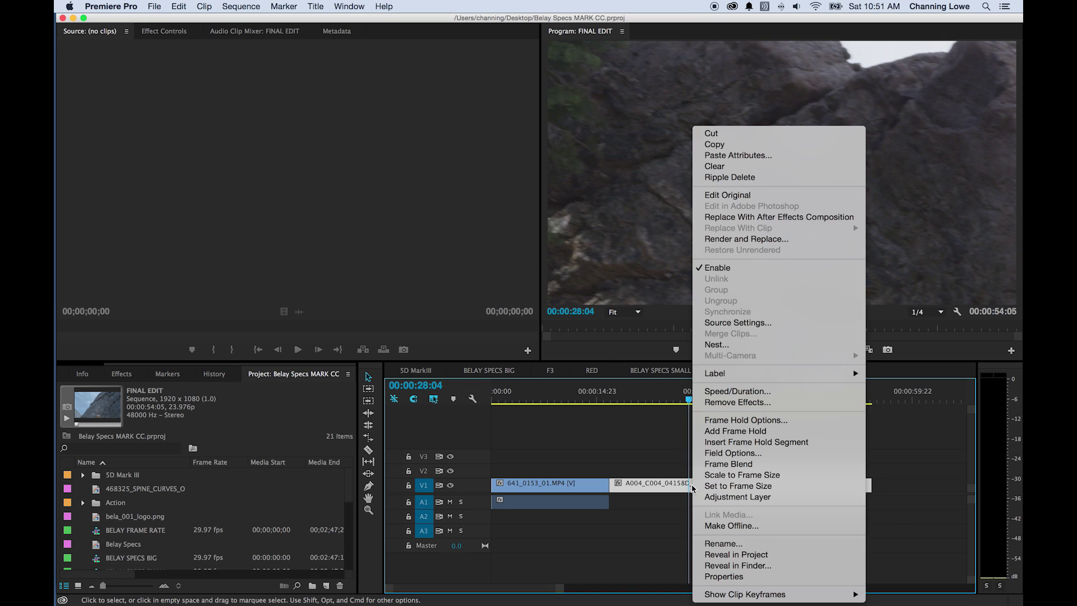
{"action": "left_click", "coordinate": [727, 475]}
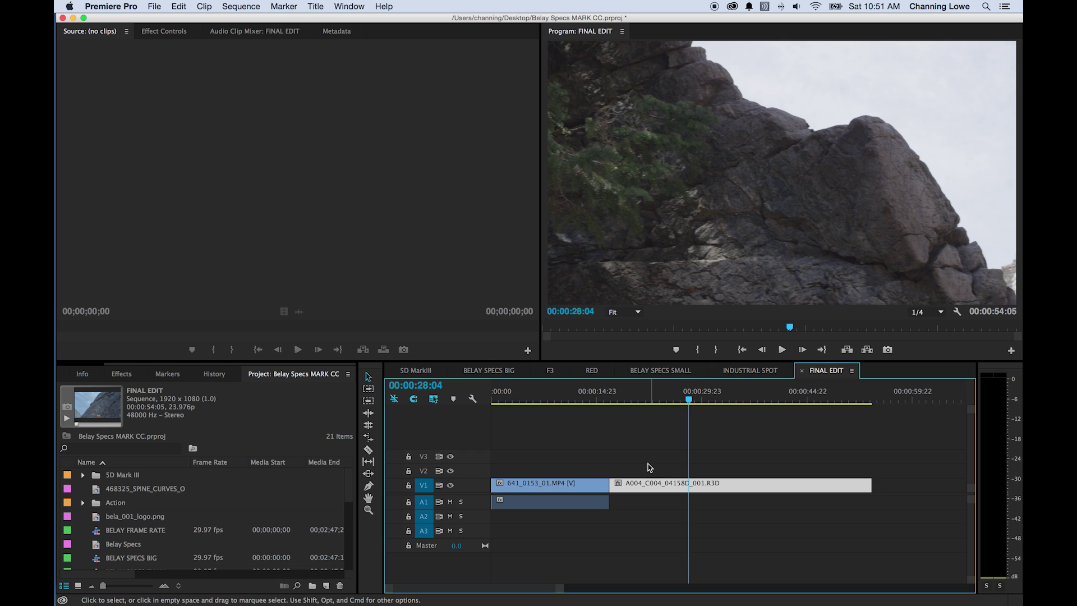
{"action": "left_click", "coordinate": [650, 484]}
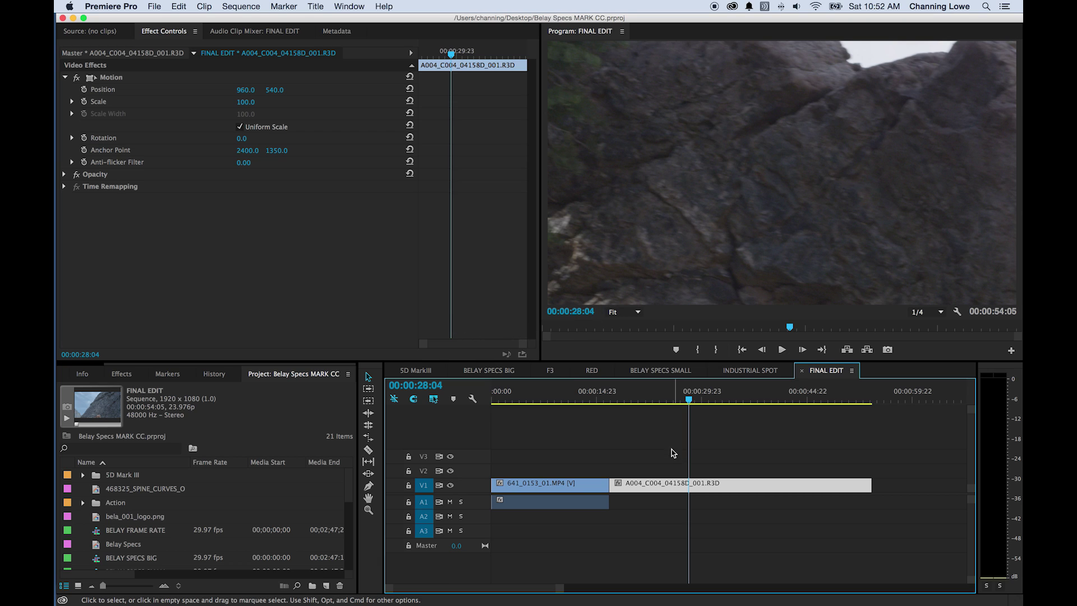
Reapply Scale to Frame Size to the A004_C004_04158D_001.R3D clip with its Motion settings in view.
{"action": "right_click", "coordinate": [679, 486]}
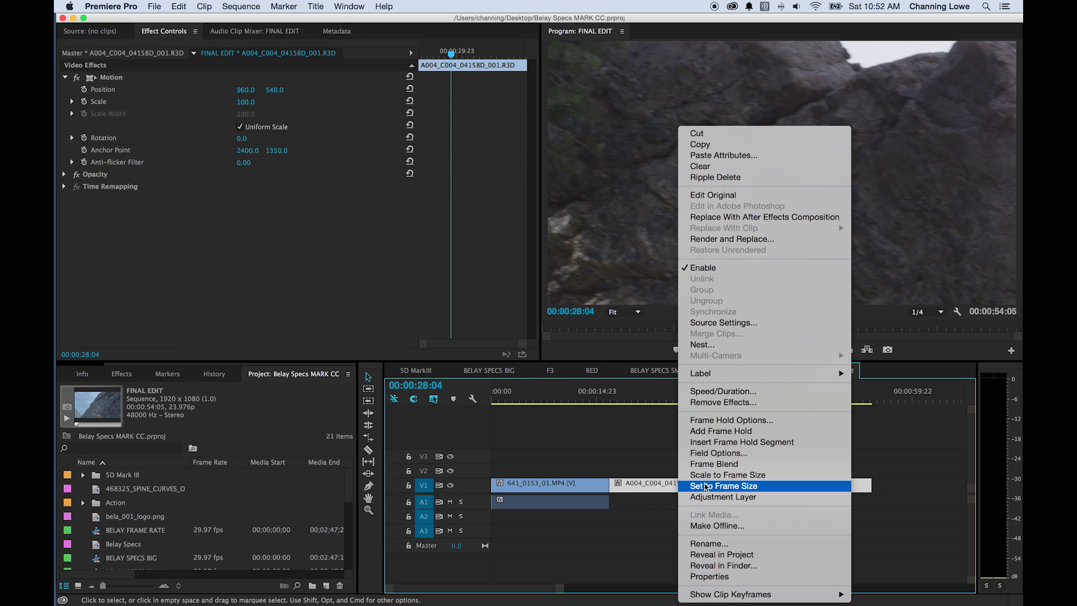
{"action": "left_click", "coordinate": [712, 486]}
{"action": "right_click", "coordinate": [664, 480]}
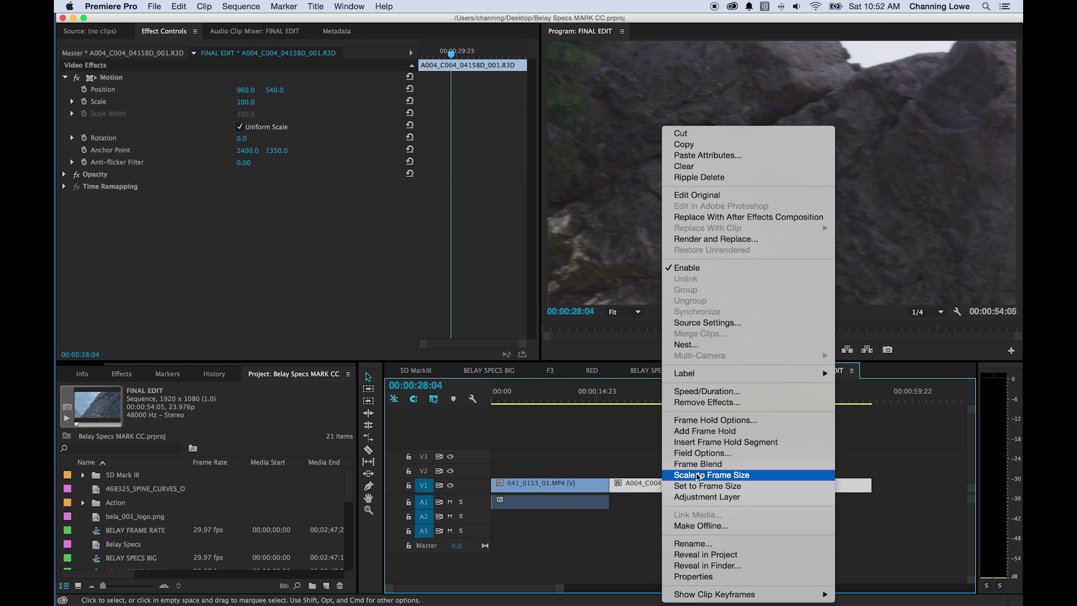
{"action": "left_click", "coordinate": [698, 476]}
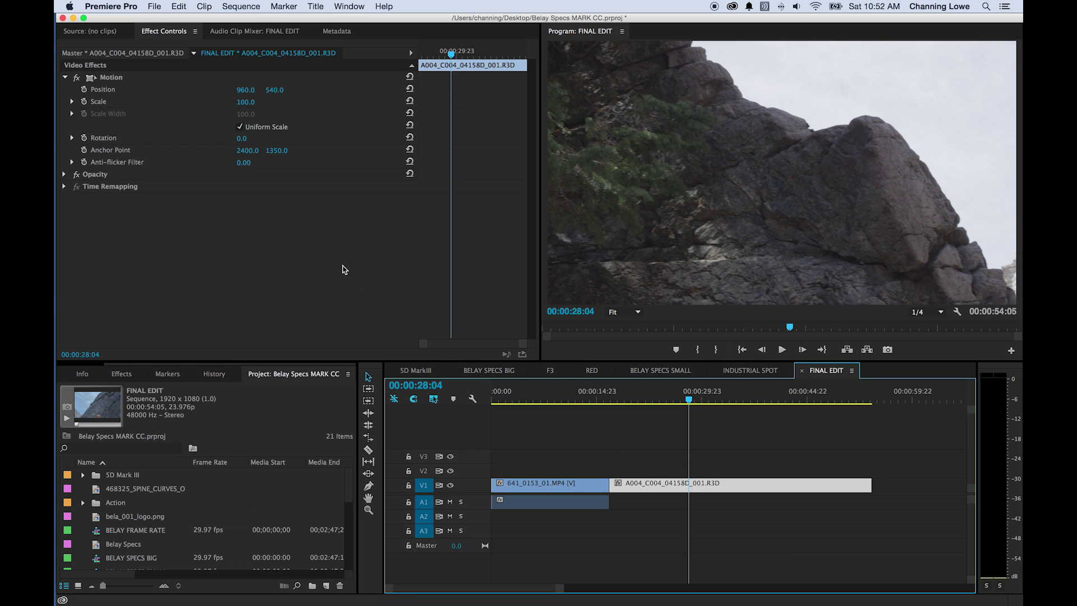
Turn off Scale to Frame Size on the A004_C004_04158D_001.R3D clip and apply Set to Frame Size instead.
{"action": "right_click", "coordinate": [680, 485]}
{"action": "left_click", "coordinate": [689, 480]}
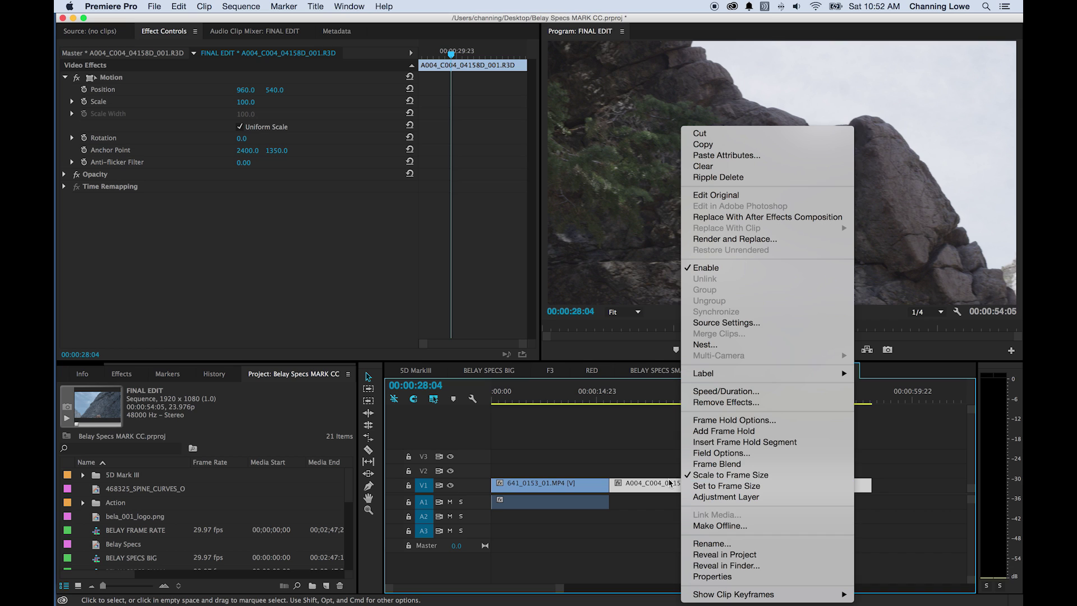
{"action": "right_click", "coordinate": [660, 487]}
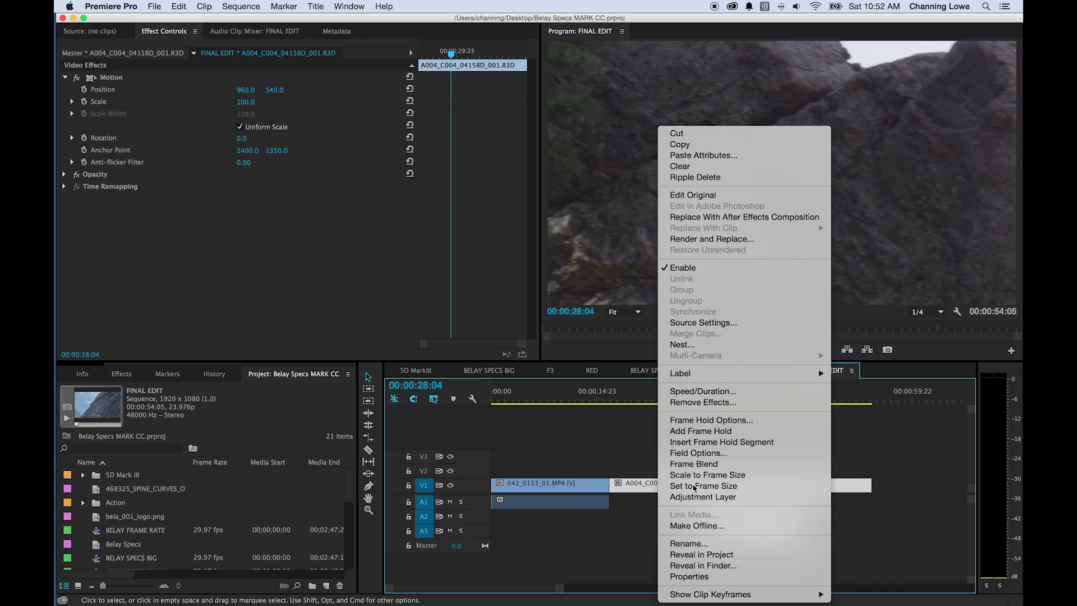
{"action": "left_click", "coordinate": [694, 486]}
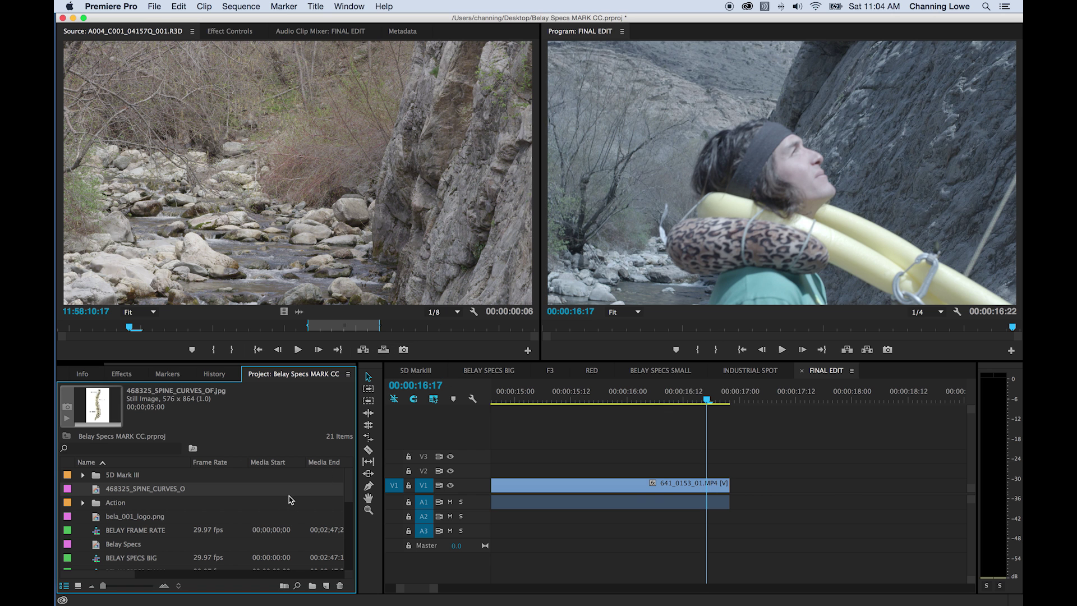
Enlarge the project view and enable "Default scale to frame size" in the General preferences.
{"action": "scroll", "coordinate": [158, 555], "scroll_direction": "down", "scroll_amount": 10}
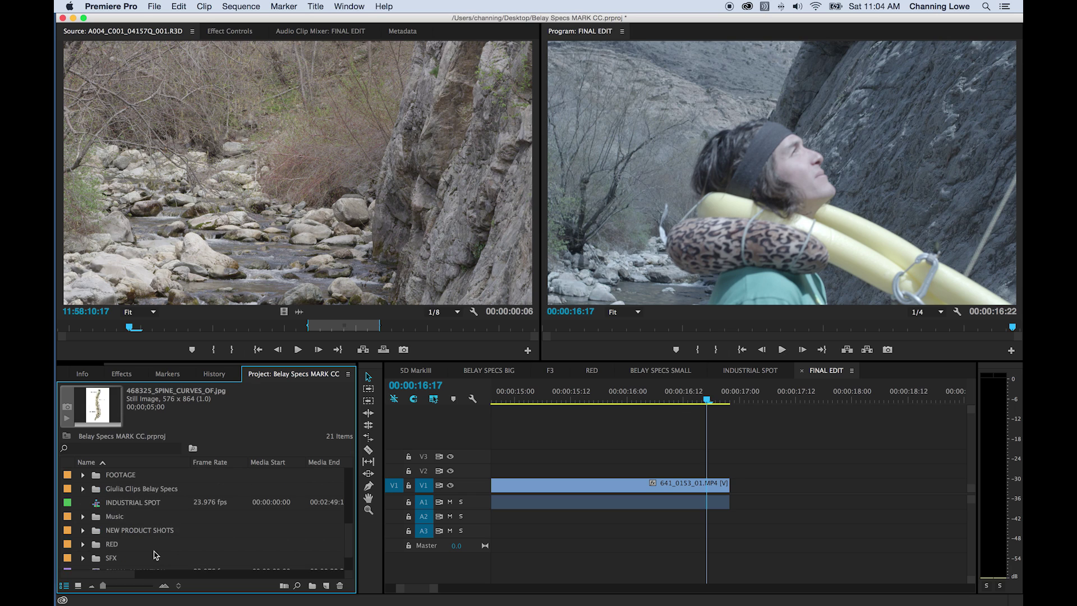
{"action": "key", "text": "grave"}
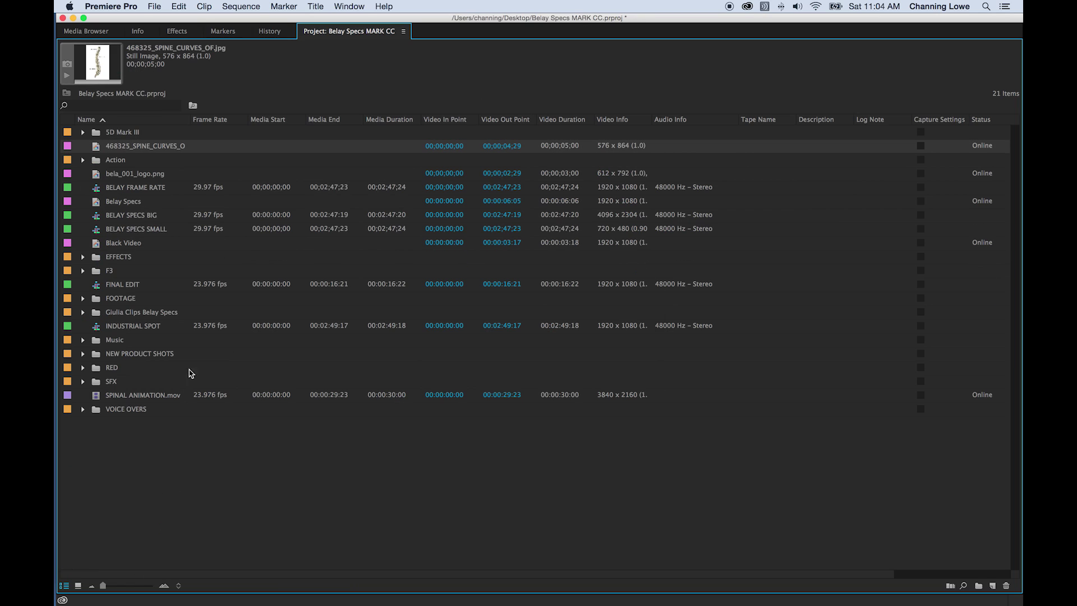
{"action": "left_click", "coordinate": [111, 6]}
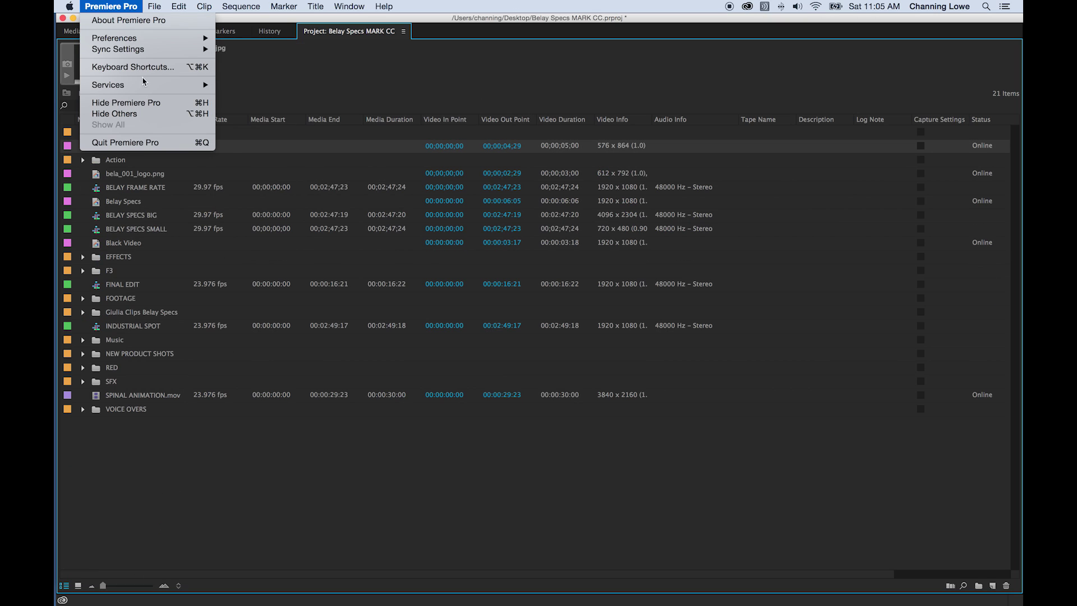
{"action": "left_click", "coordinate": [284, 83]}
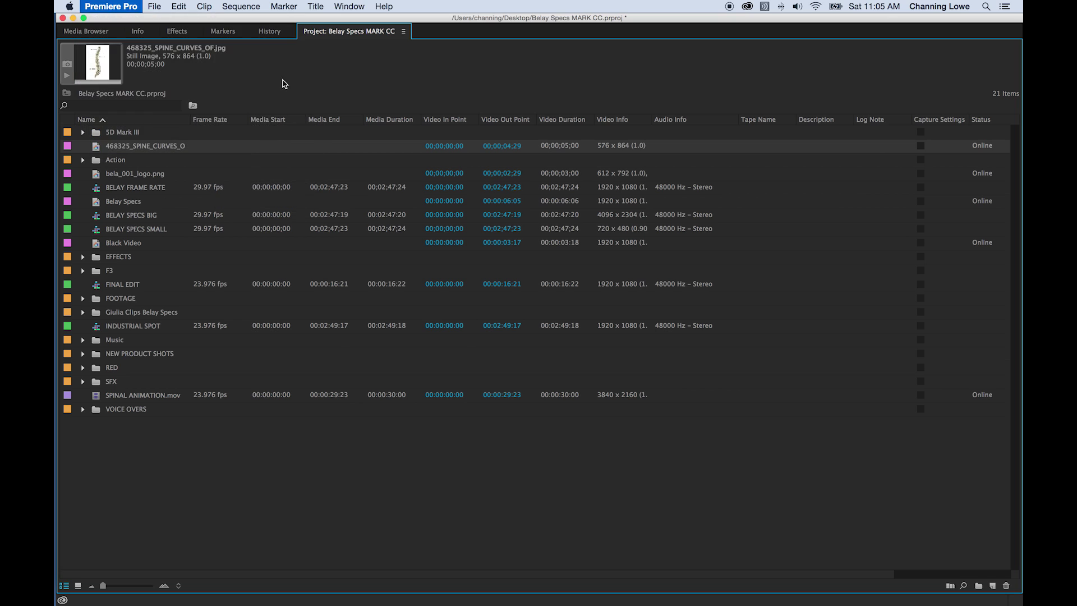
{"action": "left_click", "coordinate": [459, 327]}
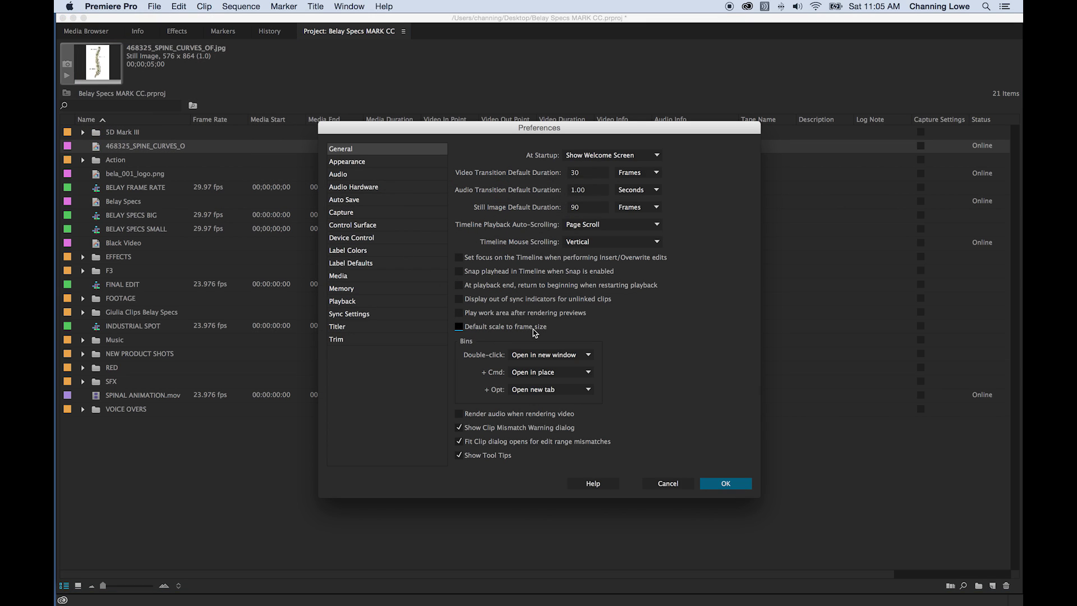
{"action": "left_click", "coordinate": [466, 327]}
{"action": "left_click", "coordinate": [711, 482]}
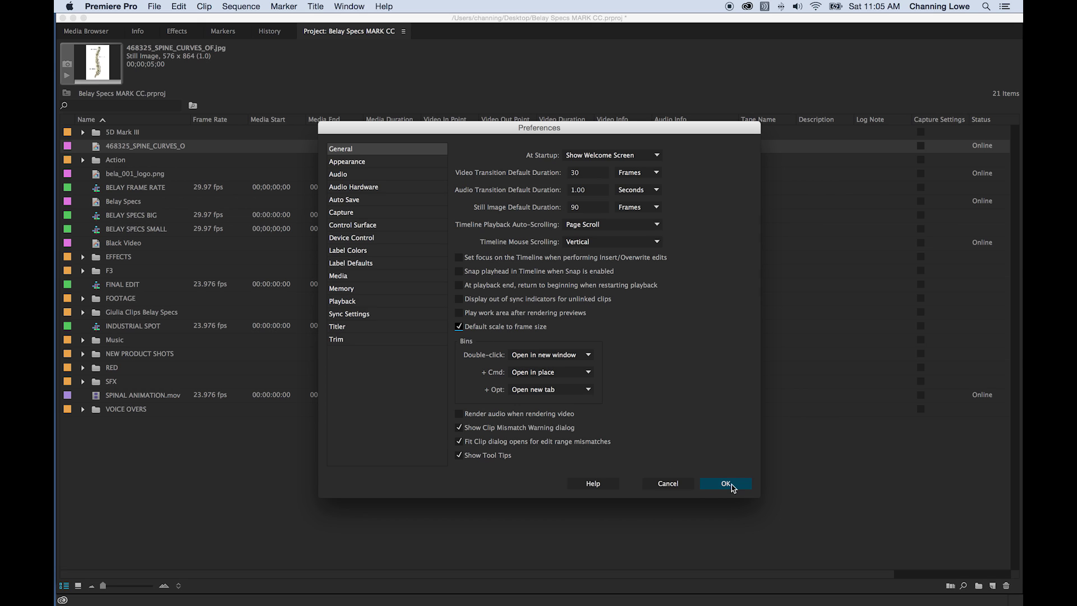
{"action": "left_click", "coordinate": [731, 485]}
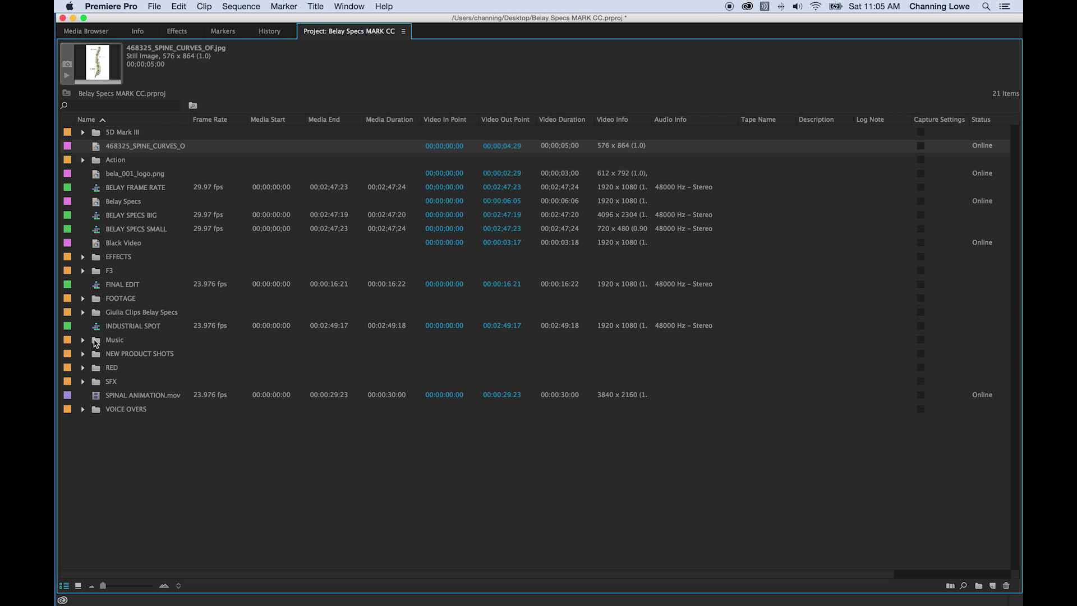
Load A004_C001_04157Q_001.R3D from the RED bin as source and mark its in point at 11:58:10:14 and out point at 11:58:11:23.
{"action": "left_click", "coordinate": [83, 368]}
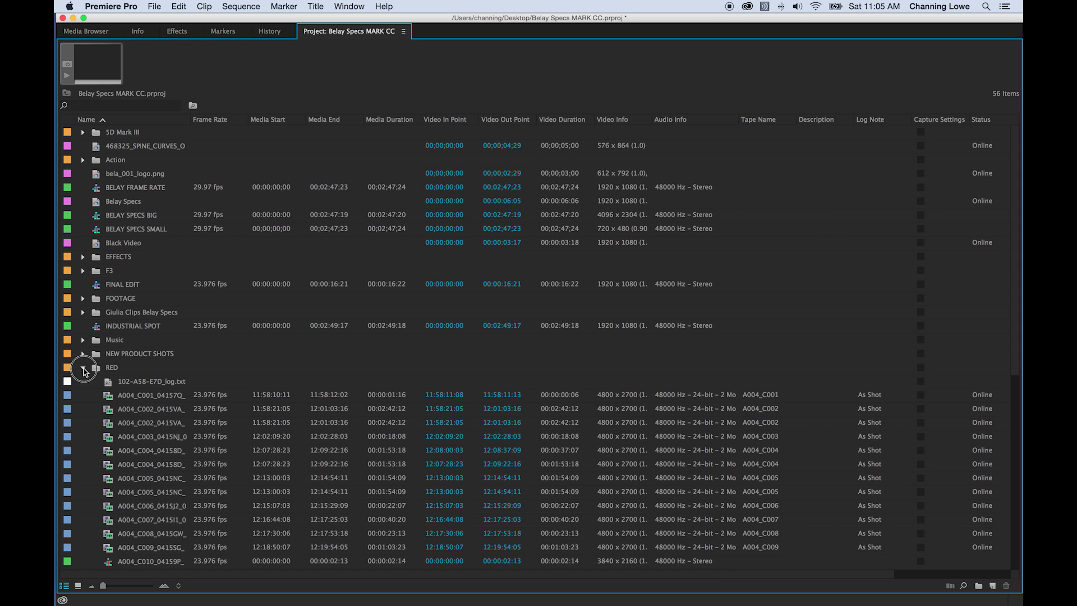
{"action": "left_click", "coordinate": [129, 400]}
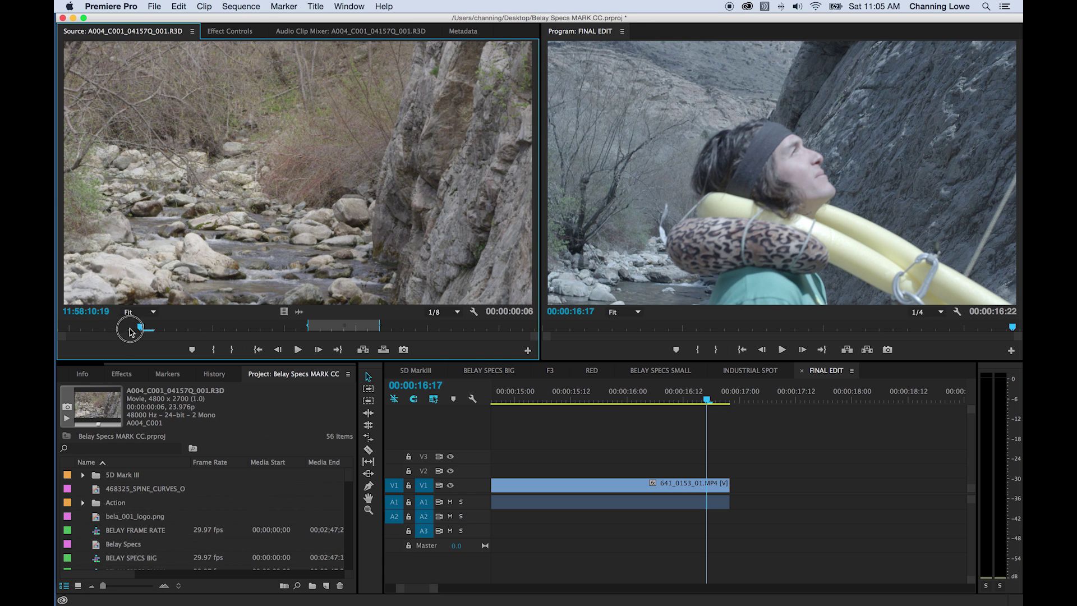
{"action": "left_click", "coordinate": [93, 327]}
{"action": "key", "text": "i"}
{"action": "left_click", "coordinate": [477, 328]}
{"action": "left_click_drag", "start_coordinate": [478, 328], "coordinate": [489, 327]}
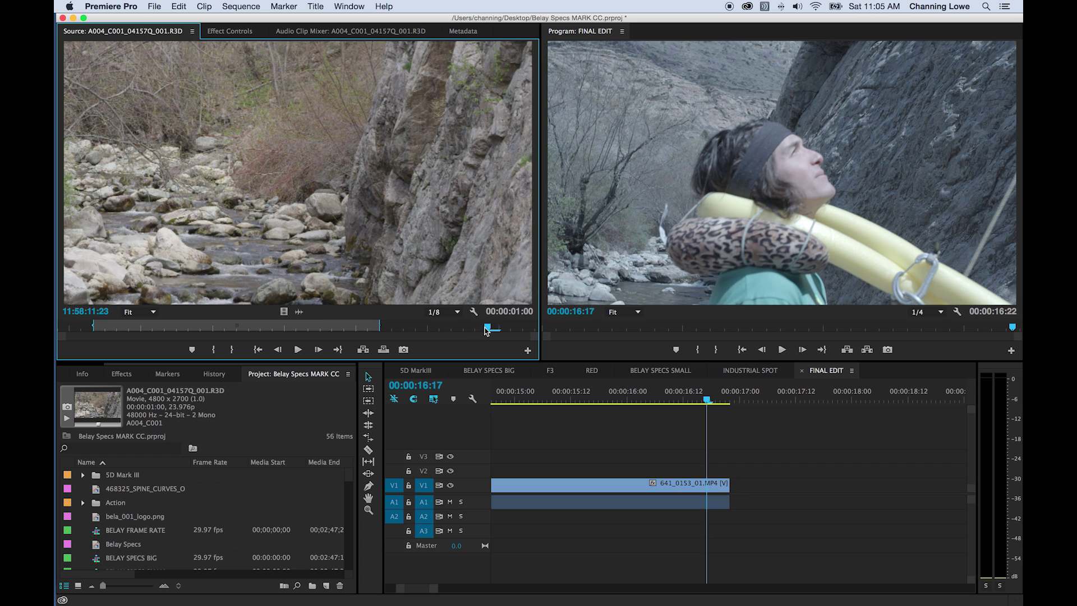
{"action": "key", "text": "o"}
Place the marked R3D clip on V1 after 641_0153_01.MP4, apply Scale to Frame Size, and check its framing up to 00:00:17:19.
{"action": "left_click_drag", "start_coordinate": [464, 288], "coordinate": [735, 484]}
{"action": "left_click", "coordinate": [776, 400]}
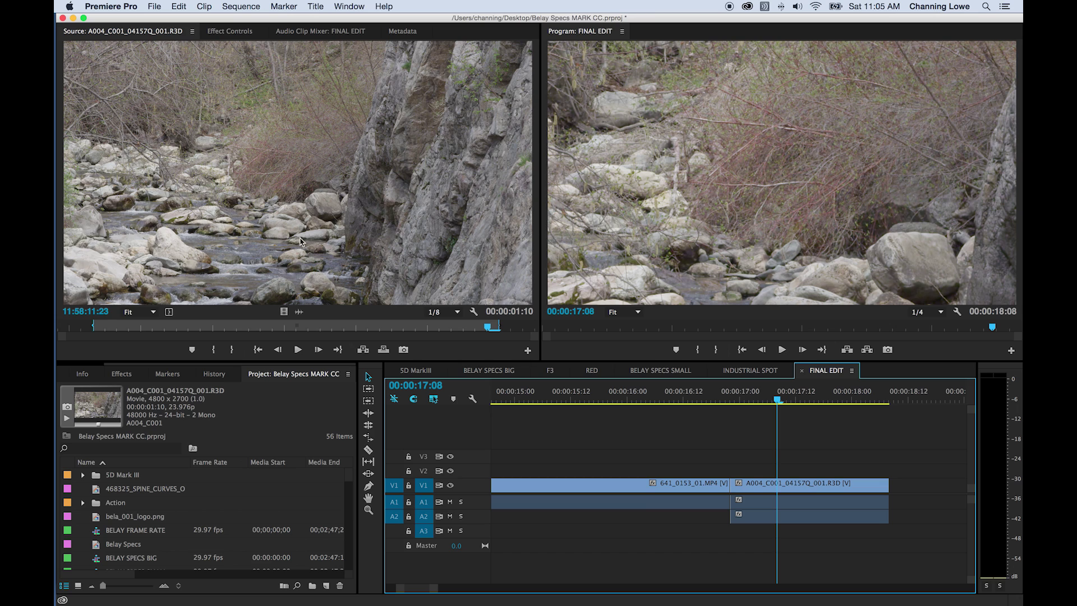
{"action": "left_click", "coordinate": [796, 487]}
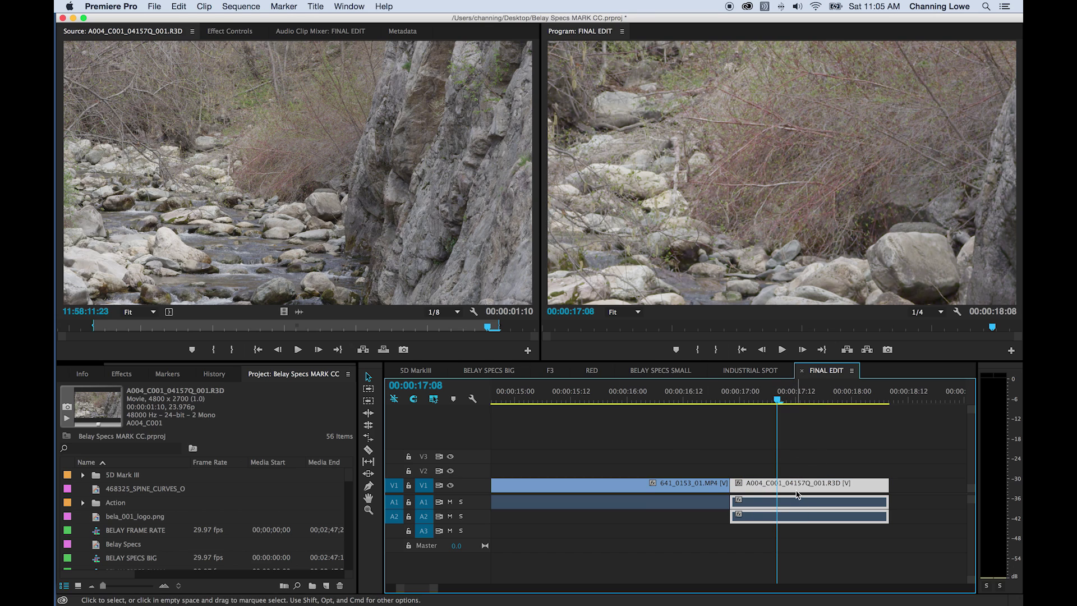
{"action": "right_click", "coordinate": [797, 493]}
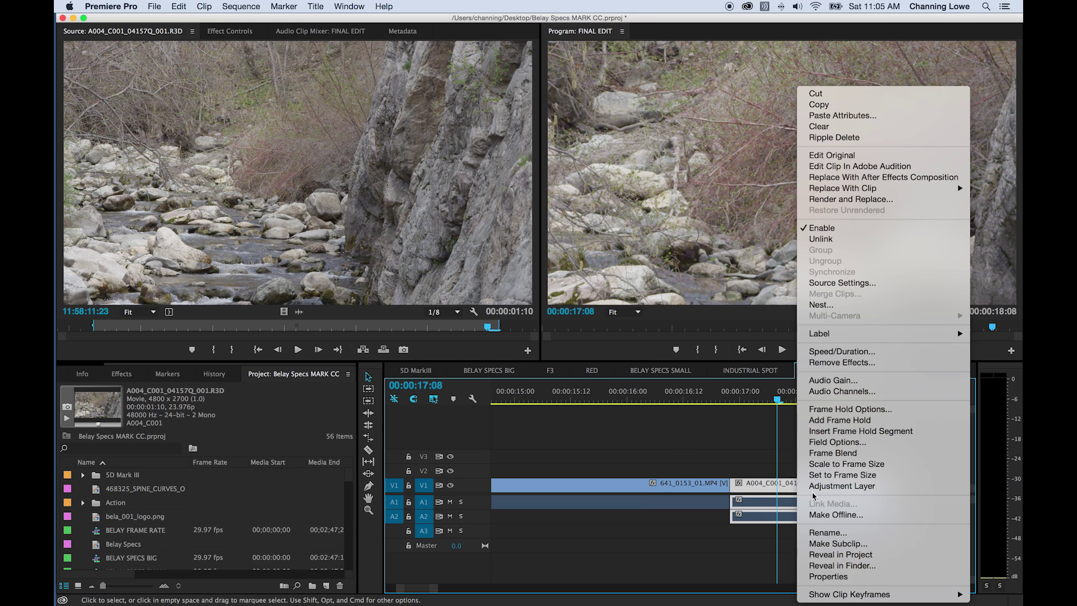
{"action": "left_click", "coordinate": [825, 465]}
{"action": "left_click", "coordinate": [789, 398]}
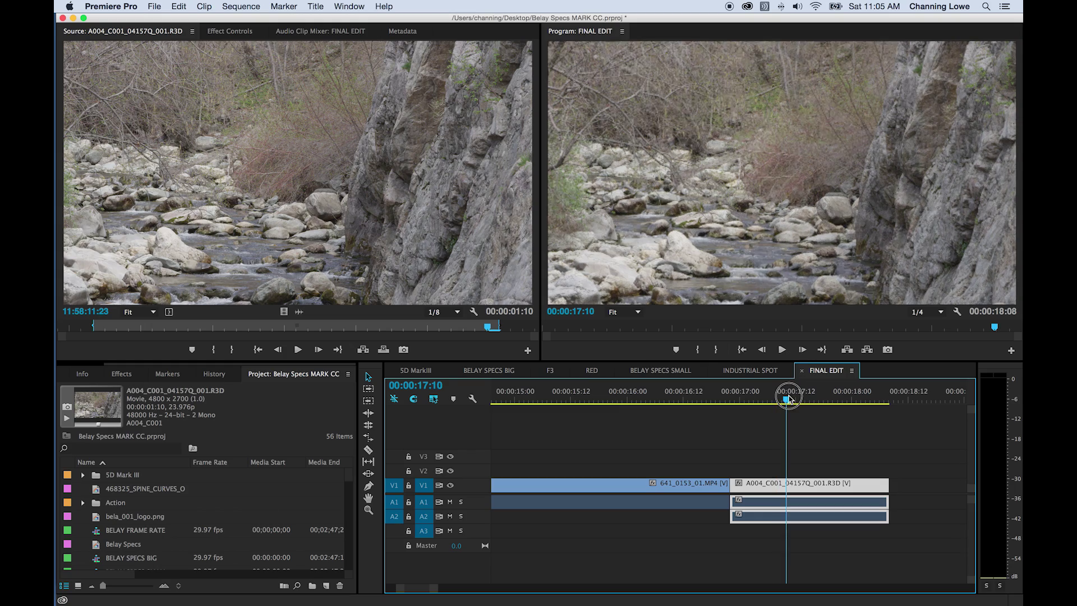
{"action": "left_click_drag", "start_coordinate": [788, 398], "coordinate": [829, 401]}
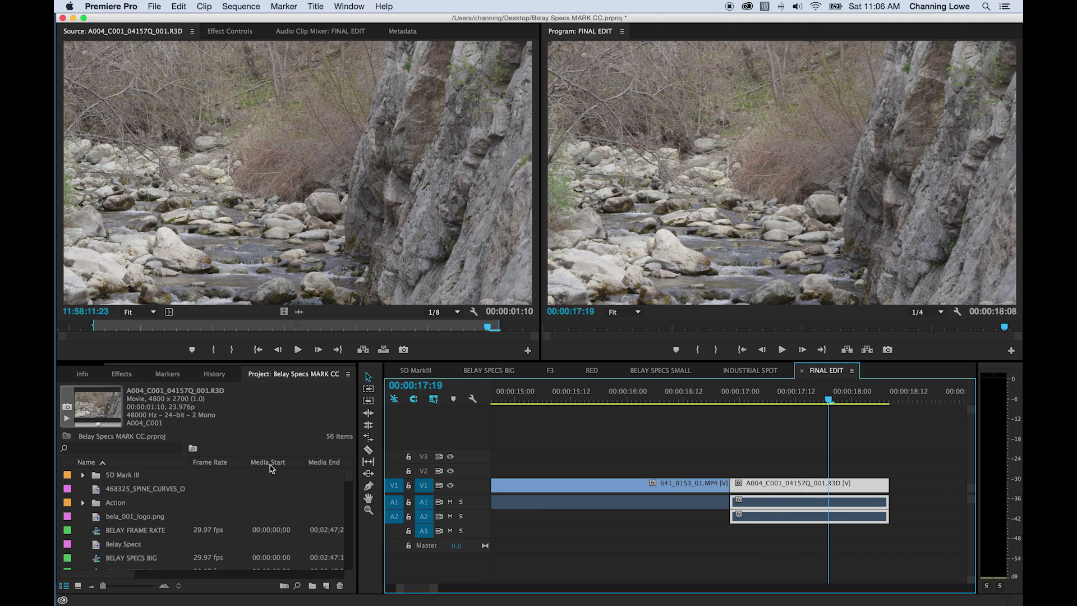
Collapse the RED bin and import the A004_C001 and A004_C002 clips from the A004_0415CF.RDM folder into the project again.
{"action": "key", "text": "grave"}
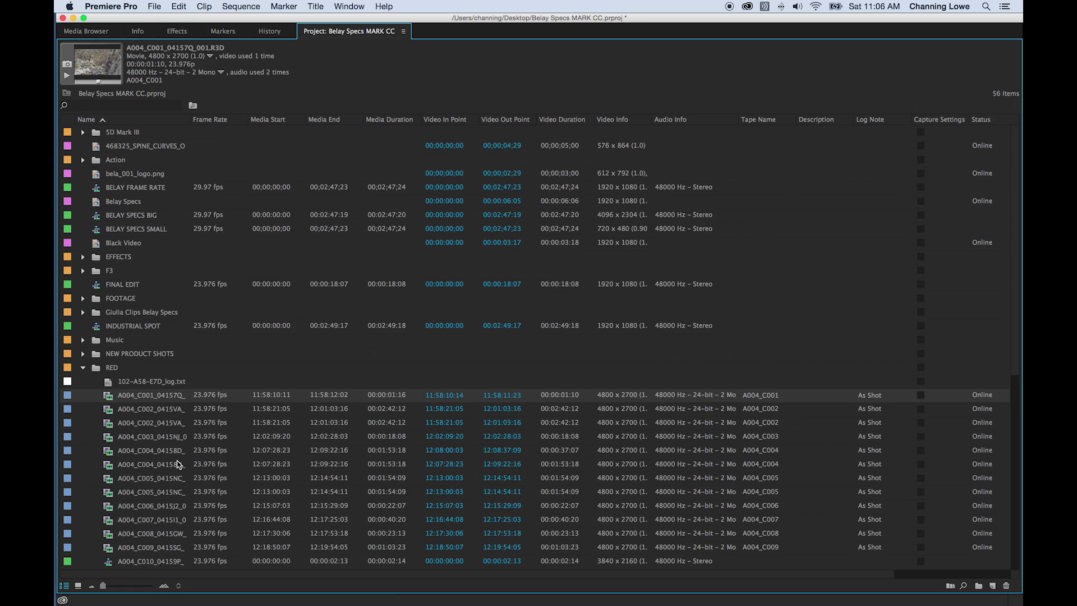
{"action": "left_click", "coordinate": [82, 368]}
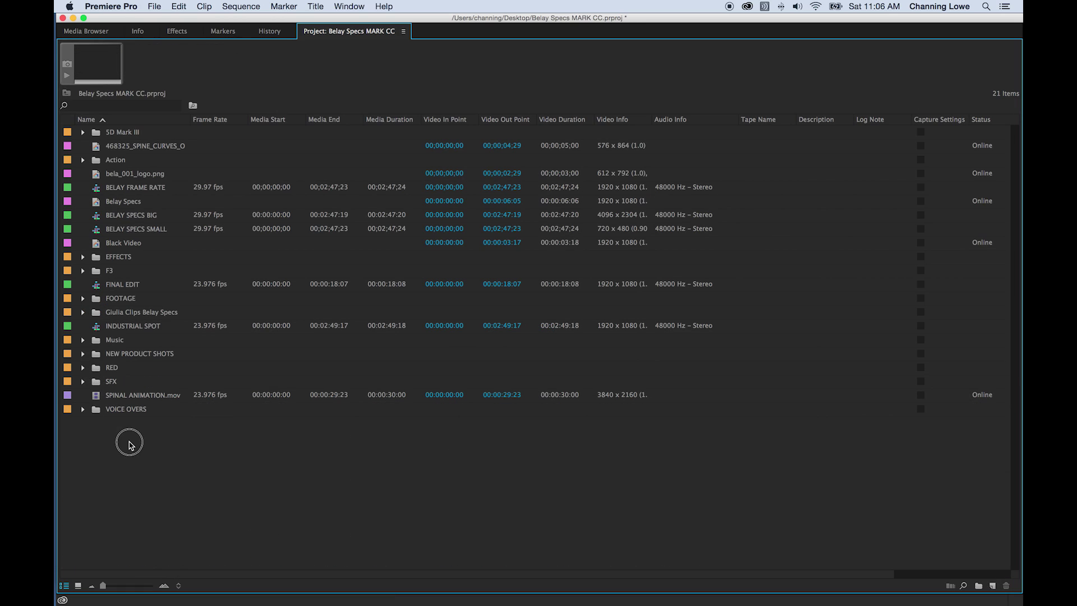
{"action": "double_click", "coordinate": [155, 454]}
{"action": "key", "text": "Escape"}
{"action": "left_click", "coordinate": [90, 31]}
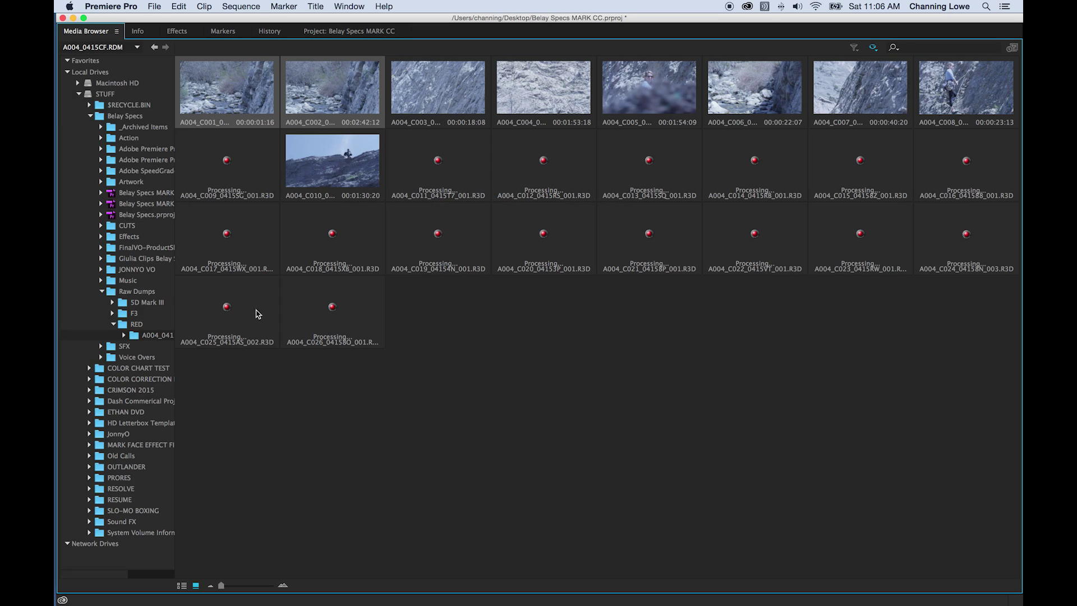
{"action": "right_click", "coordinate": [238, 103]}
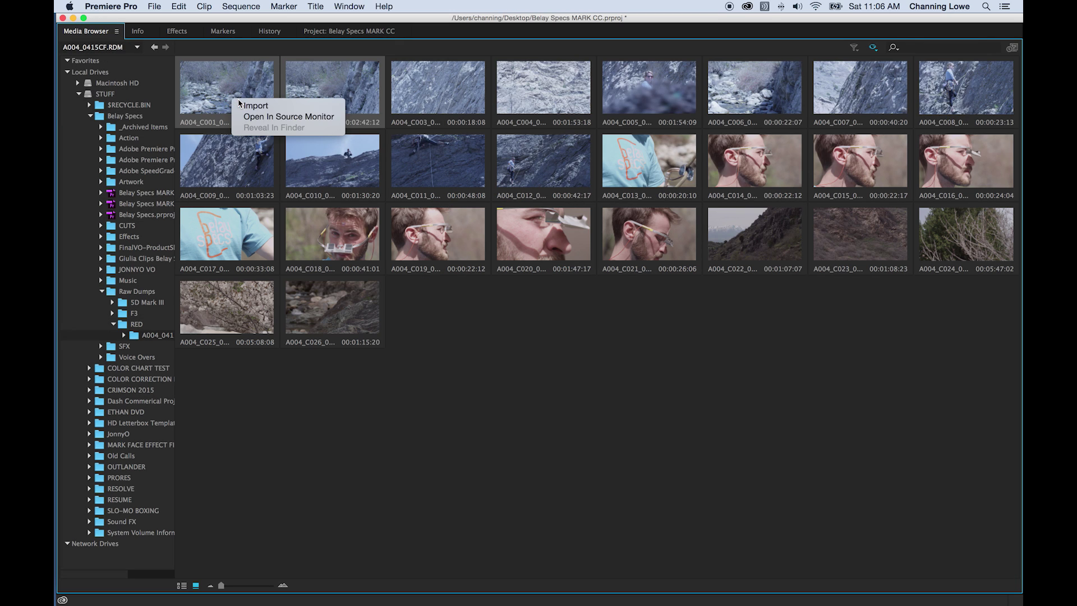
{"action": "left_click", "coordinate": [275, 106]}
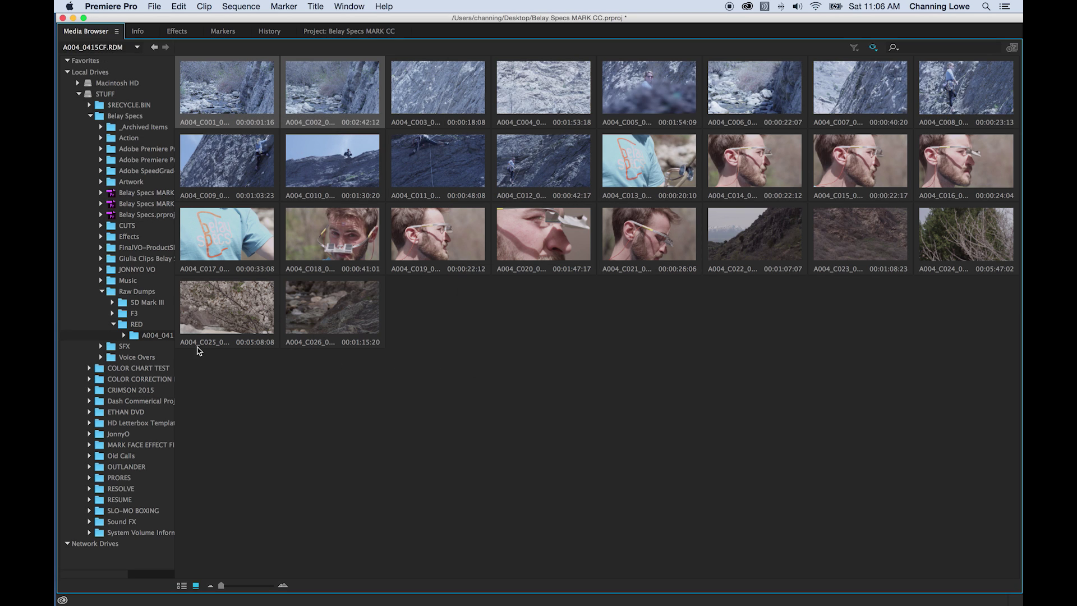
{"action": "left_click", "coordinate": [349, 31]}
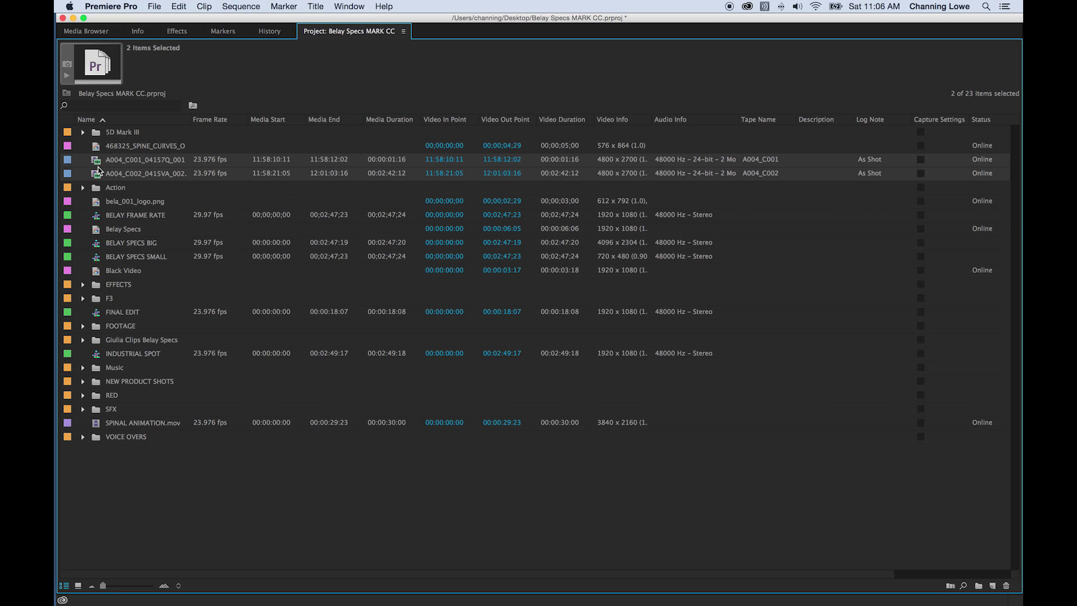
Mark a 00:00:01:10 range of the newly imported A004_C001_04157Q_001.R3D, place it at the end of V1, and go to 00:00:18:15.
{"action": "left_click", "coordinate": [191, 515]}
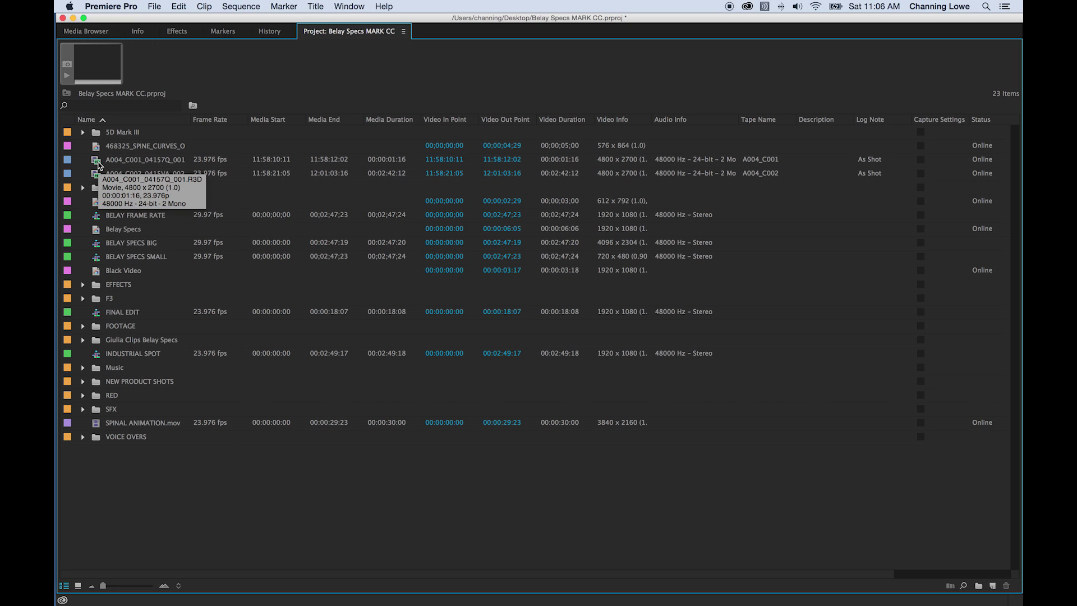
{"action": "double_click", "coordinate": [98, 164]}
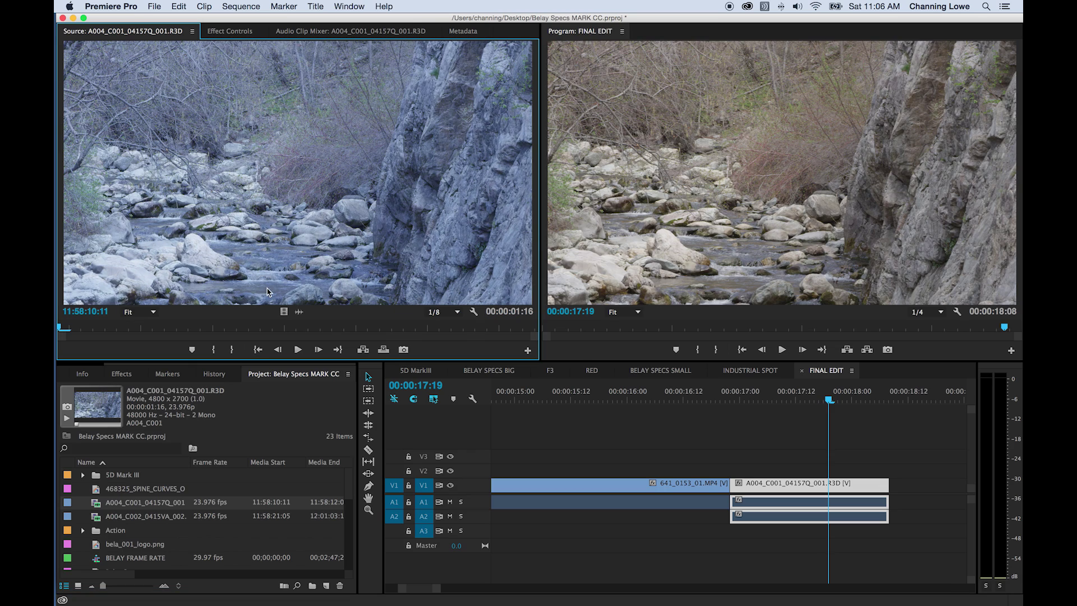
{"action": "mouse_move", "coordinate": [200, 332]}
{"action": "left_mouse_down"}
{"action": "mouse_move", "coordinate": [275, 325]}
{"action": "mouse_move", "coordinate": [87, 327]}
{"action": "mouse_move", "coordinate": [474, 337]}
{"action": "left_mouse_up"}
{"action": "key", "text": "i"}
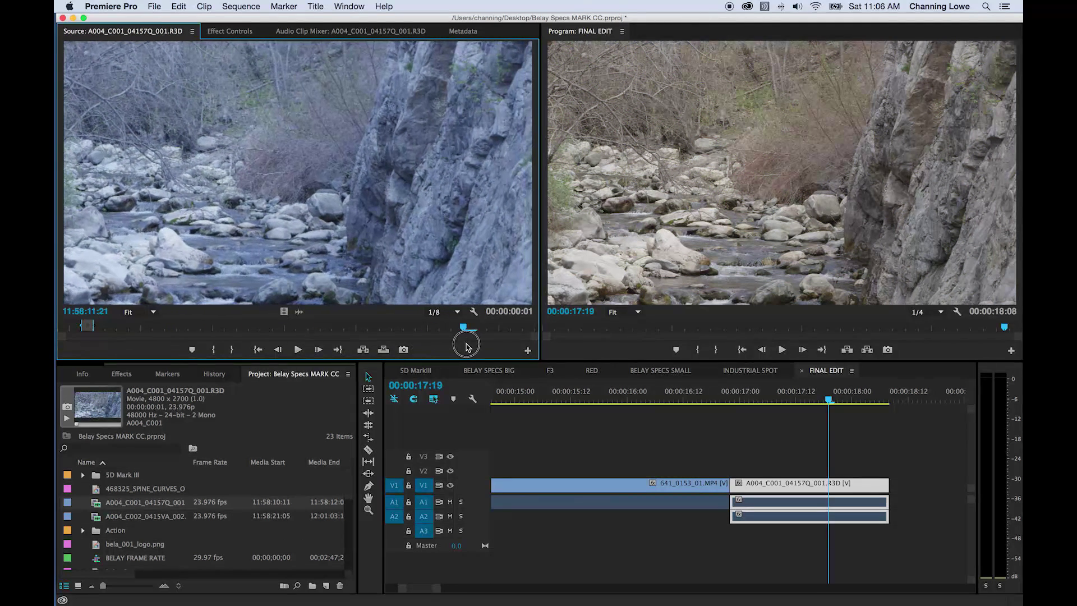
{"action": "key", "text": "o"}
{"action": "left_click_drag", "start_coordinate": [460, 261], "coordinate": [897, 485]}
{"action": "left_click", "coordinate": [920, 413]}
{"action": "left_click", "coordinate": [922, 399]}
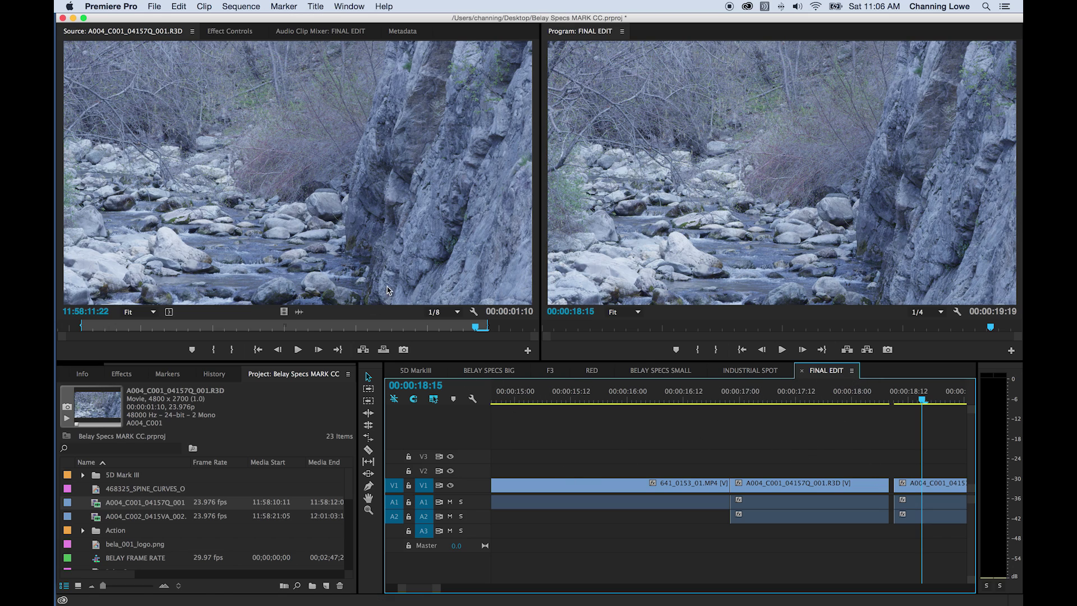
Delete both A004_C001_04157Q_001.R3D clips from the end of the FINAL EDIT sequence.
{"action": "left_click_drag", "start_coordinate": [810, 459], "coordinate": [928, 519]}
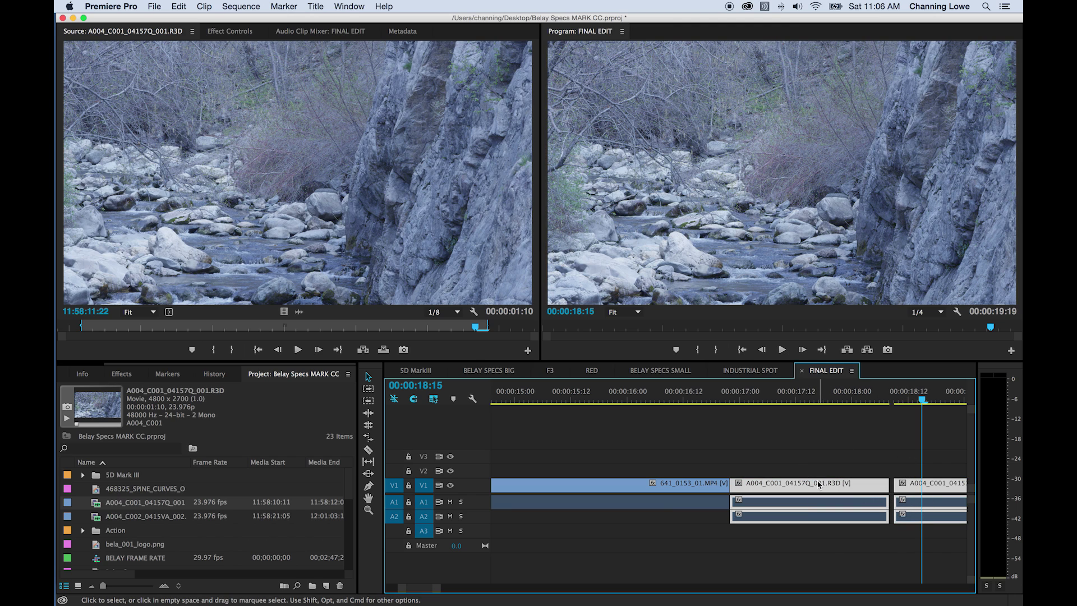
{"action": "key", "text": "Delete"}
Fit the whole FINAL EDIT sequence in the timeline view and go to 00:00:04:20.
{"action": "left_click_drag", "start_coordinate": [723, 399], "coordinate": [660, 400]}
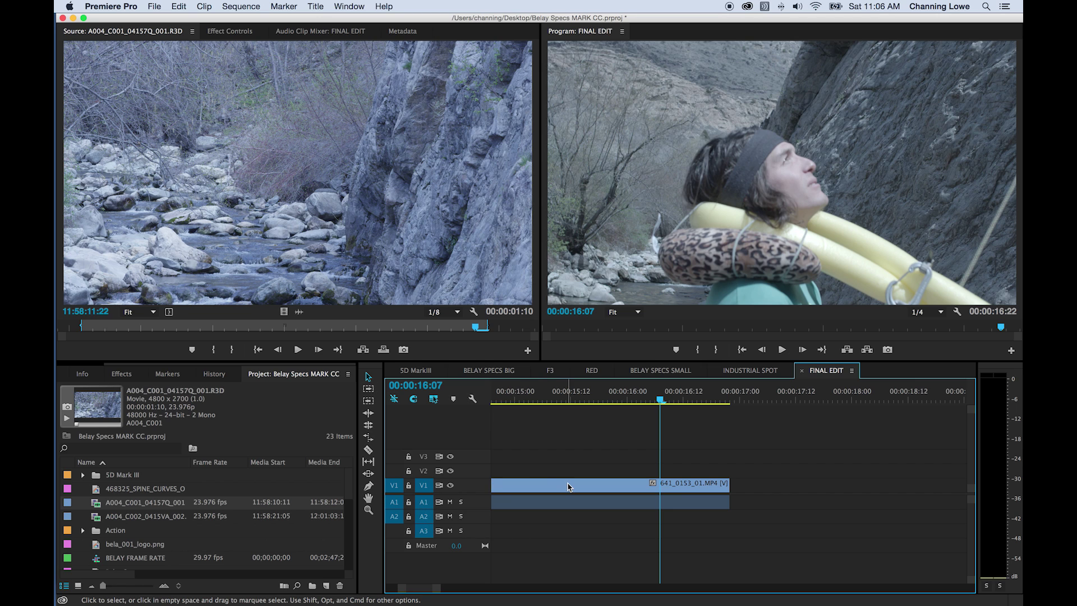
{"action": "key", "text": "shift+Left"}
{"action": "key", "text": "backslash"}
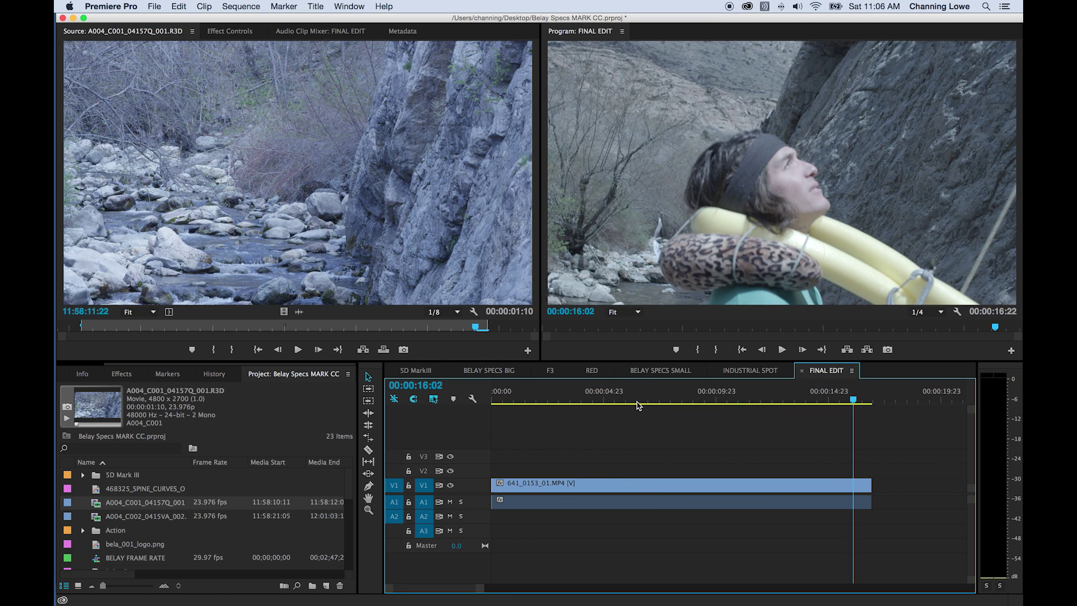
{"action": "left_click_drag", "start_coordinate": [701, 402], "coordinate": [602, 409]}
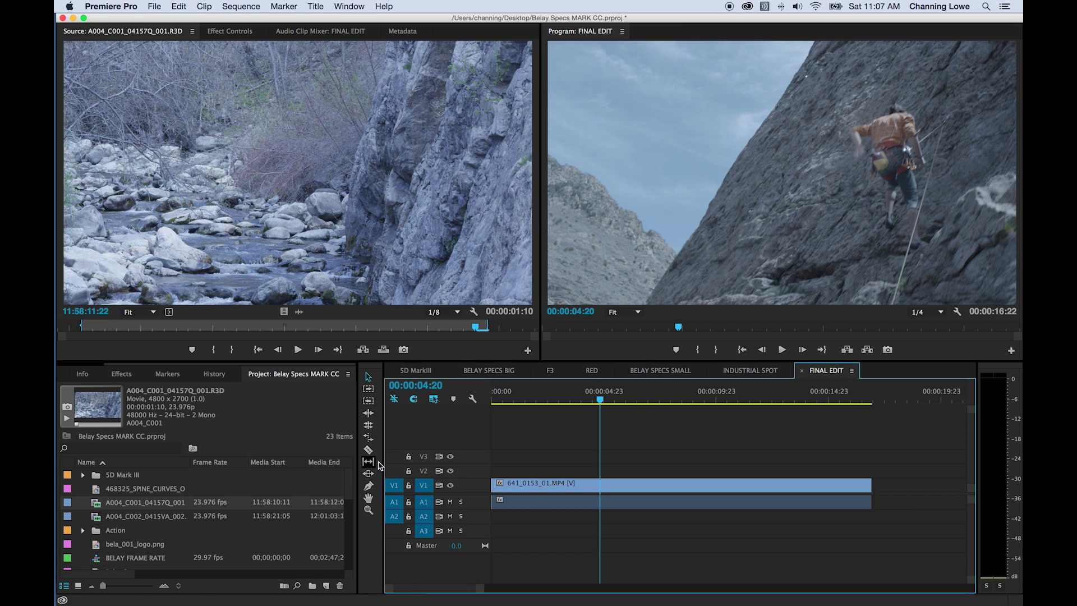
{"action": "left_click", "coordinate": [579, 457]}
Examine the frame size and frame rate of the 641_0151_01.MP4 clip in the F3 bin.
{"action": "key", "text": "grave"}
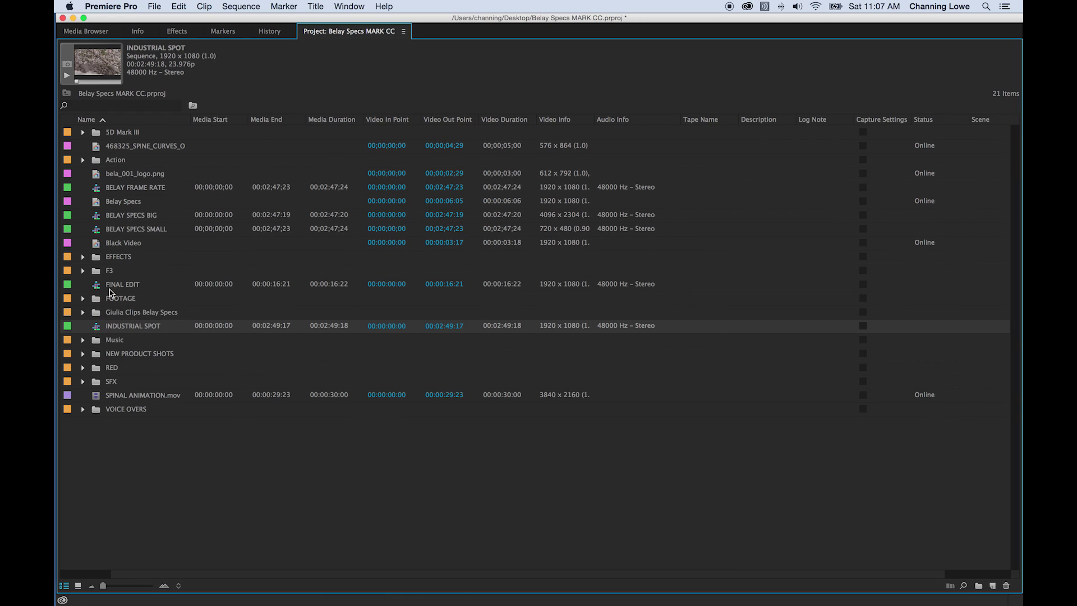
{"action": "left_click", "coordinate": [83, 300]}
{"action": "left_click", "coordinate": [83, 301]}
{"action": "left_click", "coordinate": [83, 270]}
{"action": "left_click", "coordinate": [159, 288]}
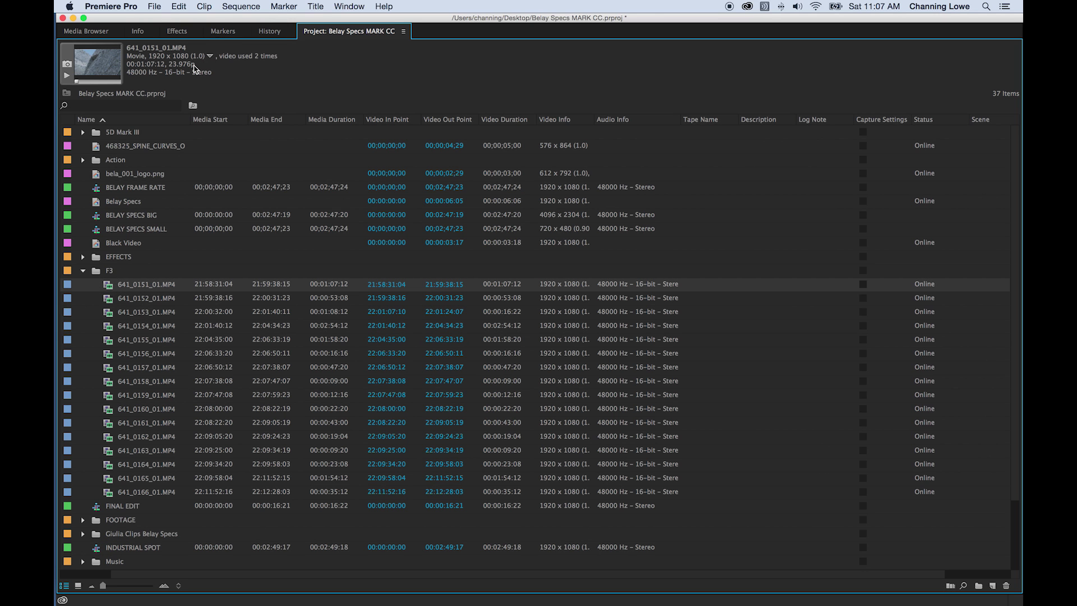
{"action": "left_click", "coordinate": [83, 272]}
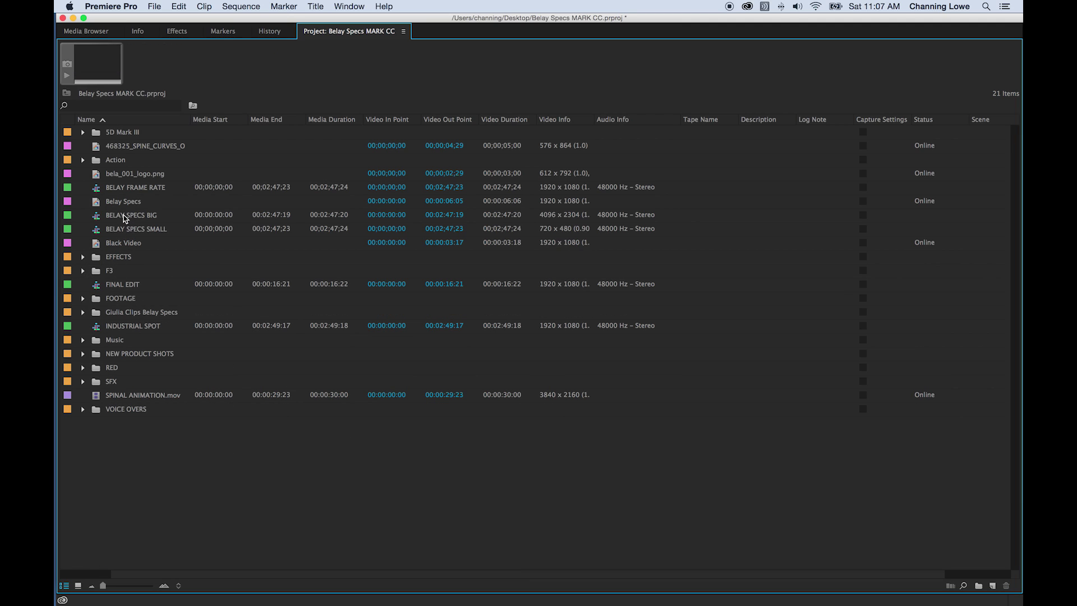
Check the frame rate of the BELAY FRAME RATE sequence in the project list and open that sequence in the timeline.
{"action": "left_click", "coordinate": [131, 190]}
{"action": "scroll", "coordinate": [172, 116], "scroll_direction": "right", "scroll_amount": 2}
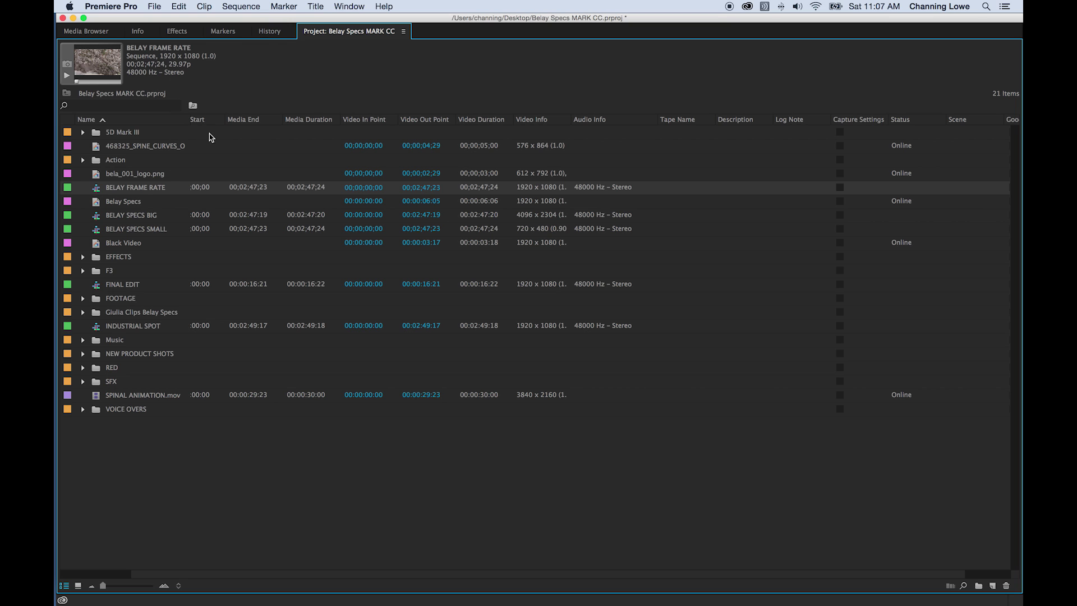
{"action": "scroll", "coordinate": [212, 147], "scroll_direction": "left", "scroll_amount": 6}
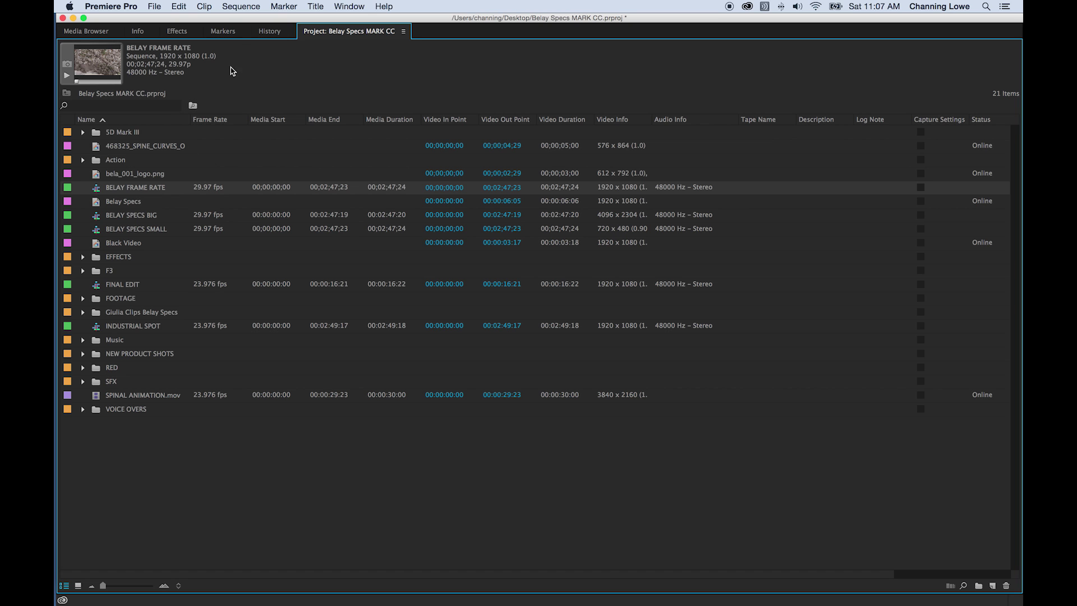
{"action": "key", "text": "grave"}
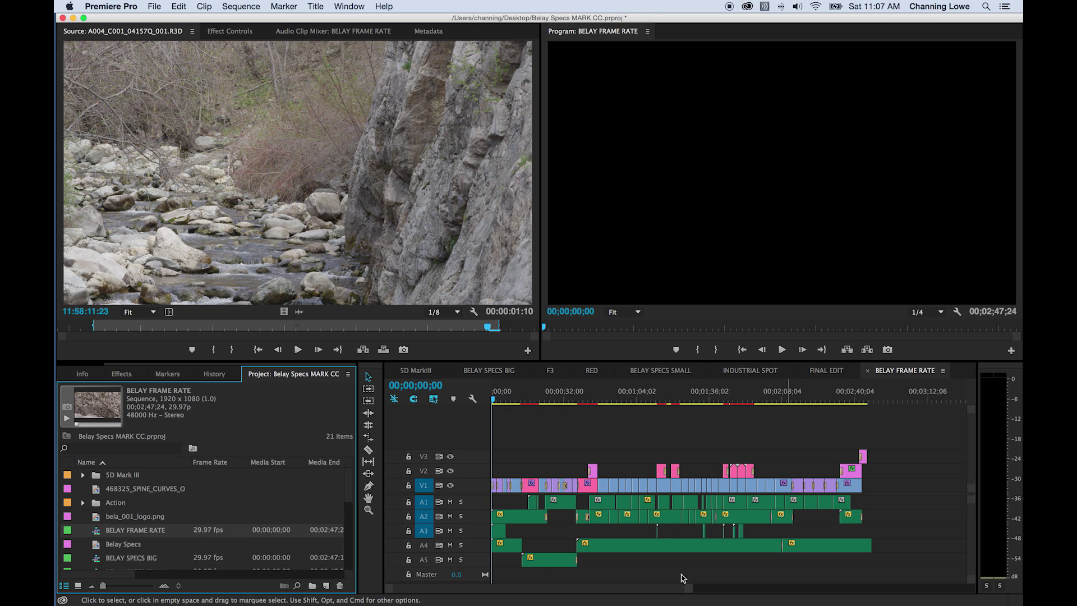
Create a new sequence named NEW ONE from the DSLR 1080p24 preset.
{"action": "left_click", "coordinate": [326, 585]}
{"action": "left_click", "coordinate": [354, 485]}
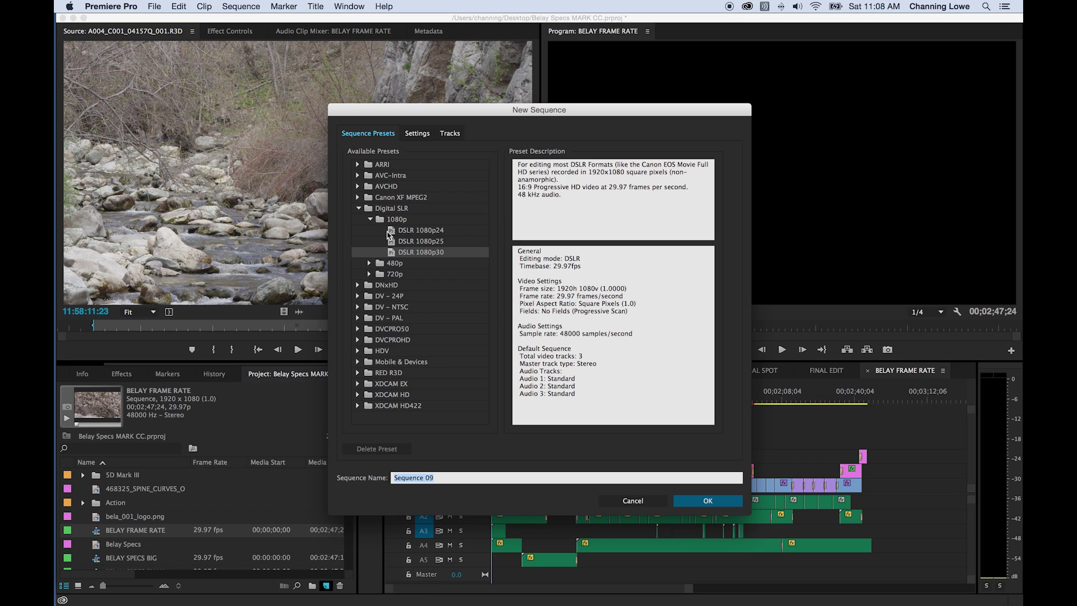
{"action": "left_click", "coordinate": [418, 230]}
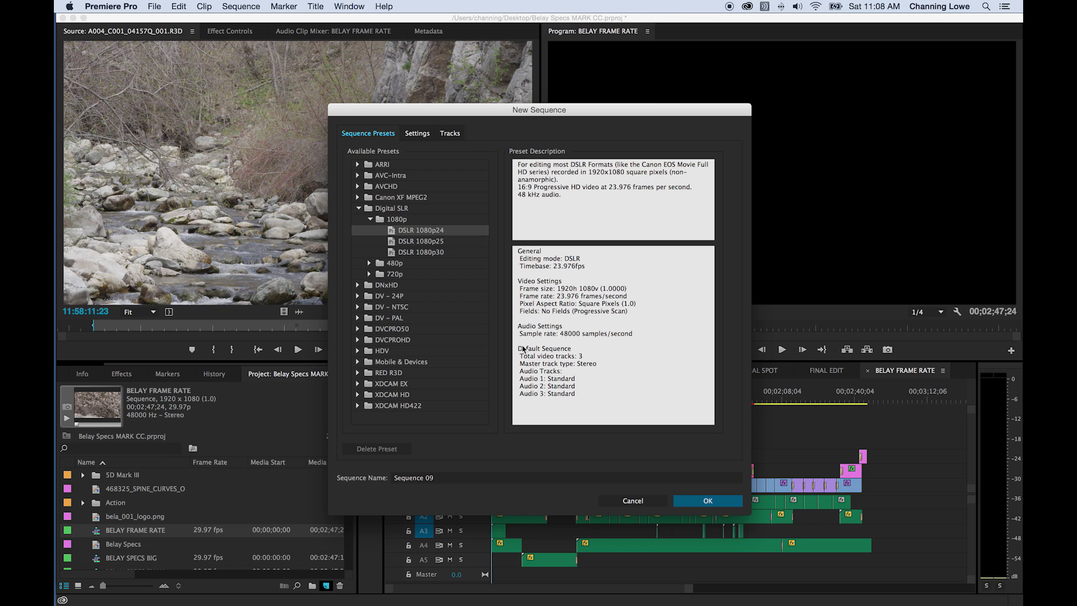
{"action": "left_click", "coordinate": [378, 478]}
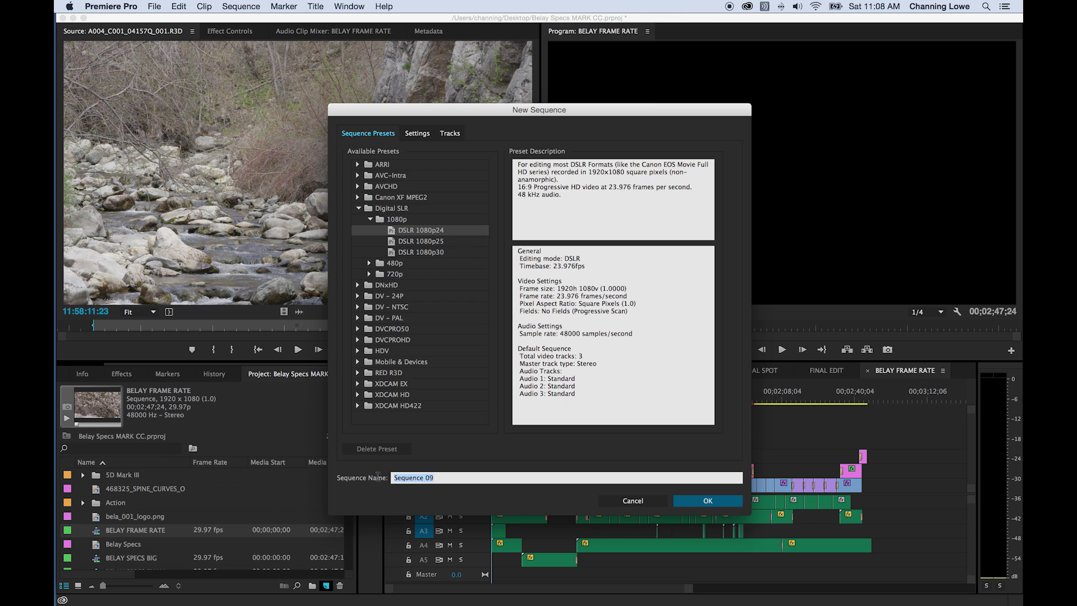
{"action": "type", "text": "NEW ONE"}
{"action": "key", "text": "Return"}
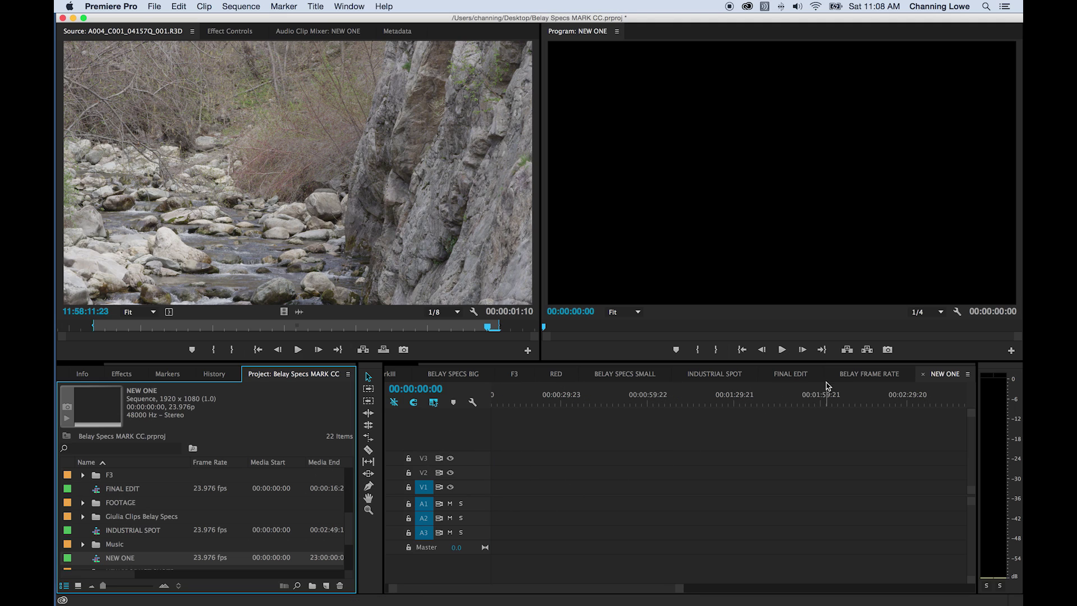
Copy all clips of the BELAY FRAME RATE sequence and paste them twice in a row into the NEW ONE sequence.
{"action": "left_click", "coordinate": [789, 374]}
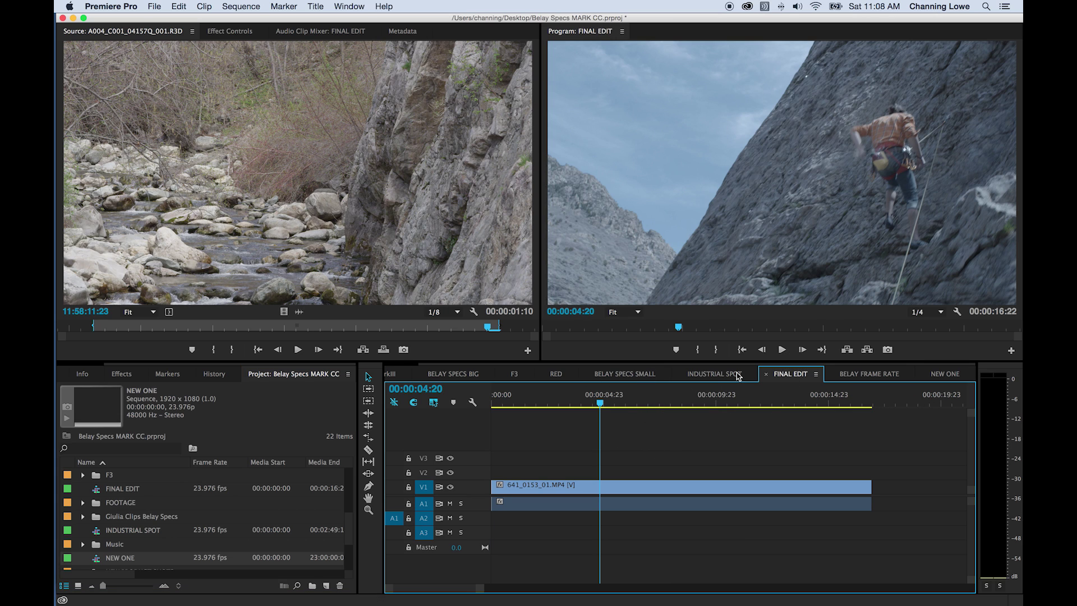
{"action": "left_click", "coordinate": [853, 374]}
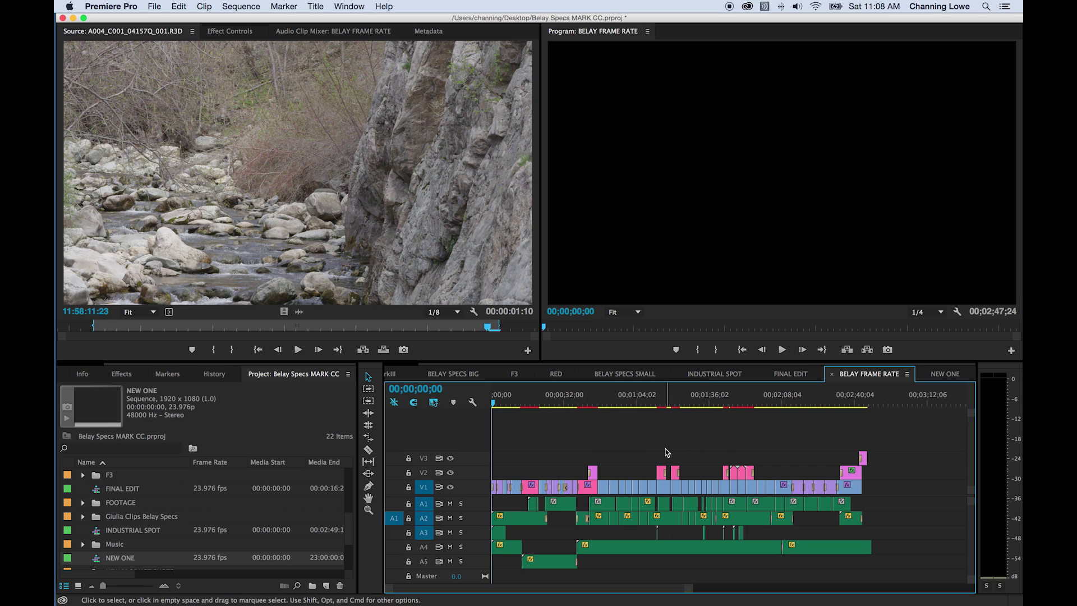
{"action": "key", "text": "super+a"}
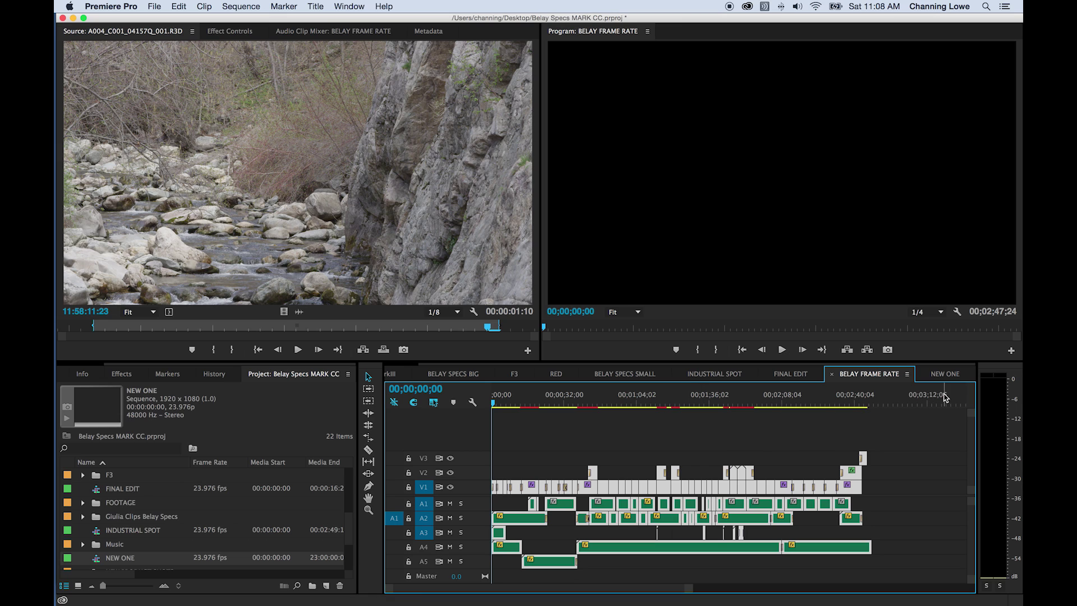
{"action": "left_click", "coordinate": [948, 374]}
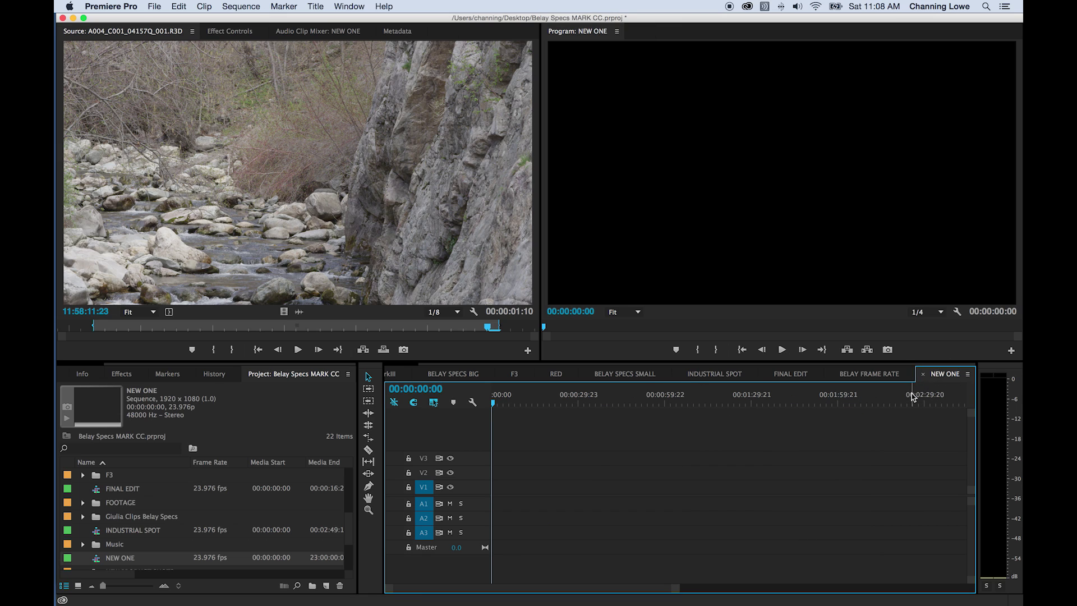
{"action": "key", "text": "super+v"}
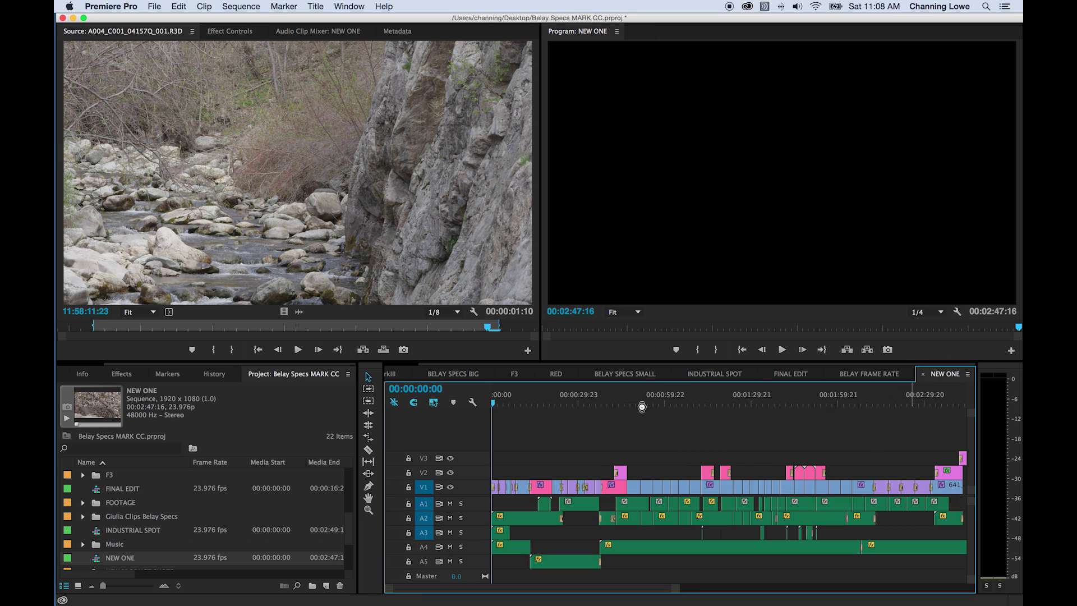
{"action": "key", "text": "super+v"}
Fit the whole NEW ONE sequence in the timeline view and return the playhead to 00:00:00:00.
{"action": "left_click_drag", "start_coordinate": [592, 400], "coordinate": [566, 400]}
{"action": "key", "text": "backslash"}
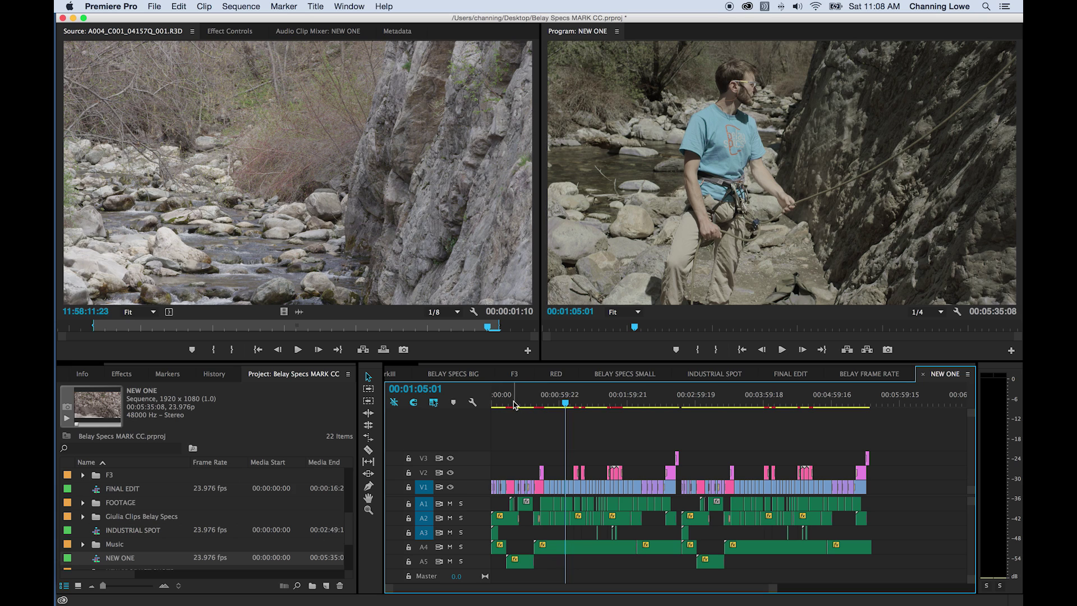
{"action": "left_click_drag", "start_coordinate": [512, 405], "coordinate": [489, 402]}
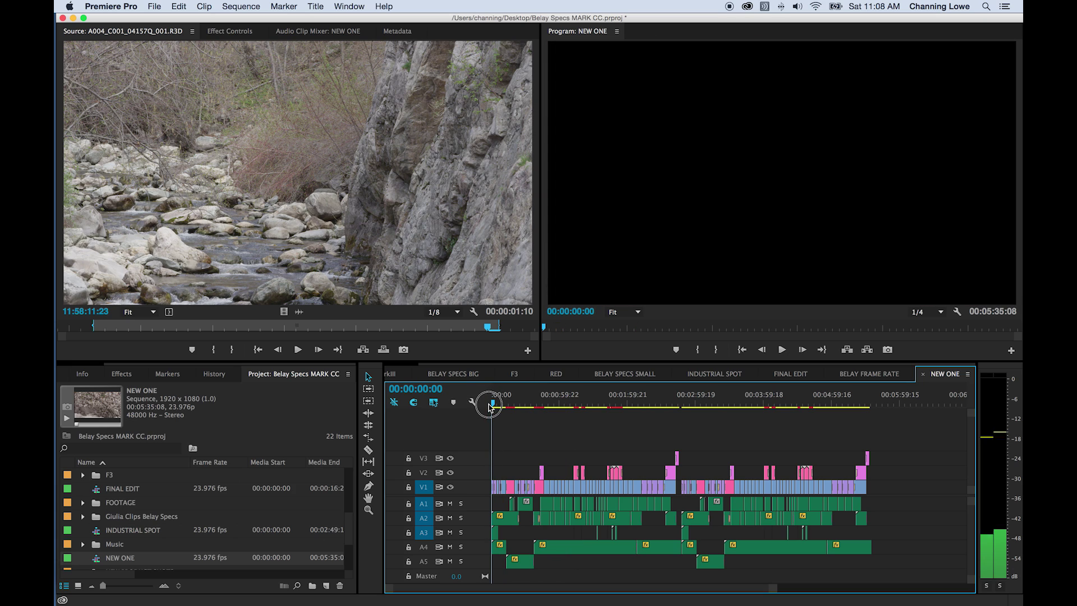
Look over the FINAL EDIT and BELAY FRAME RATE sequences and return to the NEW ONE sequence.
{"action": "left_click", "coordinate": [783, 373]}
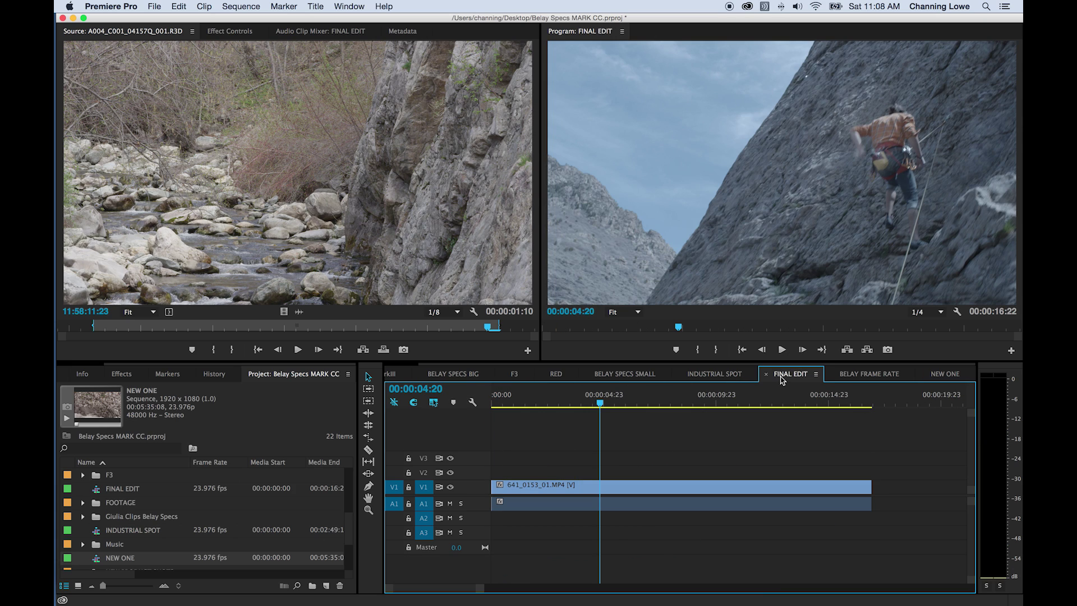
{"action": "left_click", "coordinate": [867, 373]}
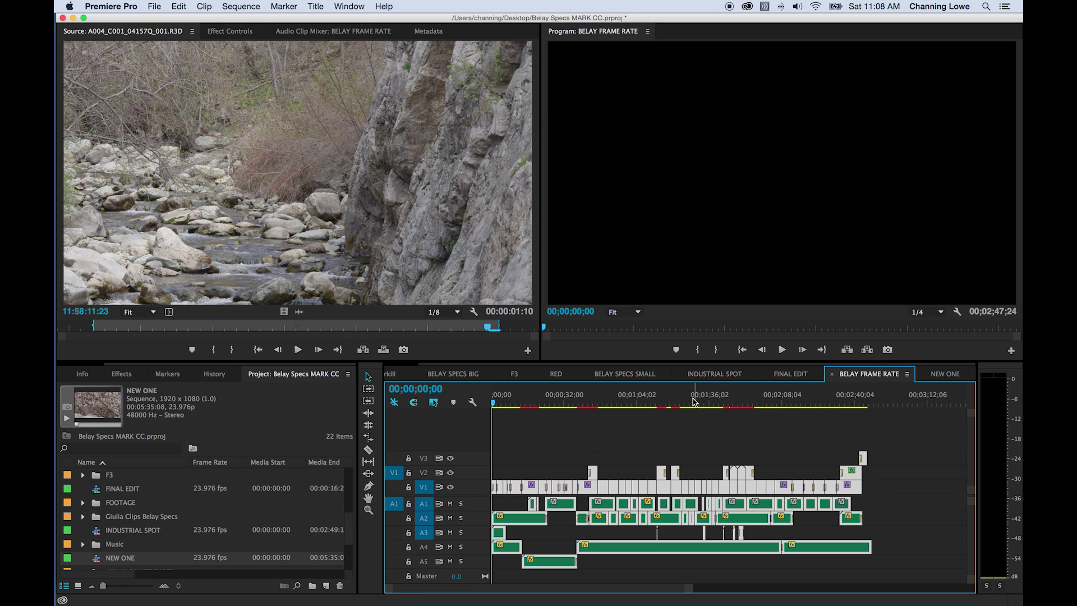
{"action": "left_click", "coordinate": [937, 374]}
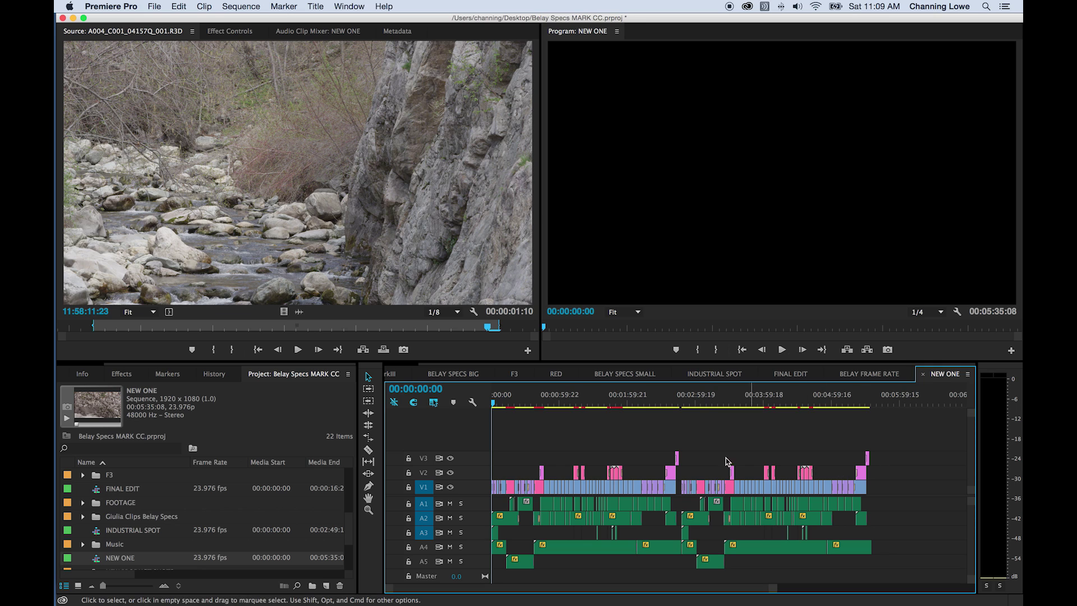
Go to 00:01:00:11 in NEW ONE and check the Scale to Frame Size option on all its video clips.
{"action": "left_click", "coordinate": [561, 401]}
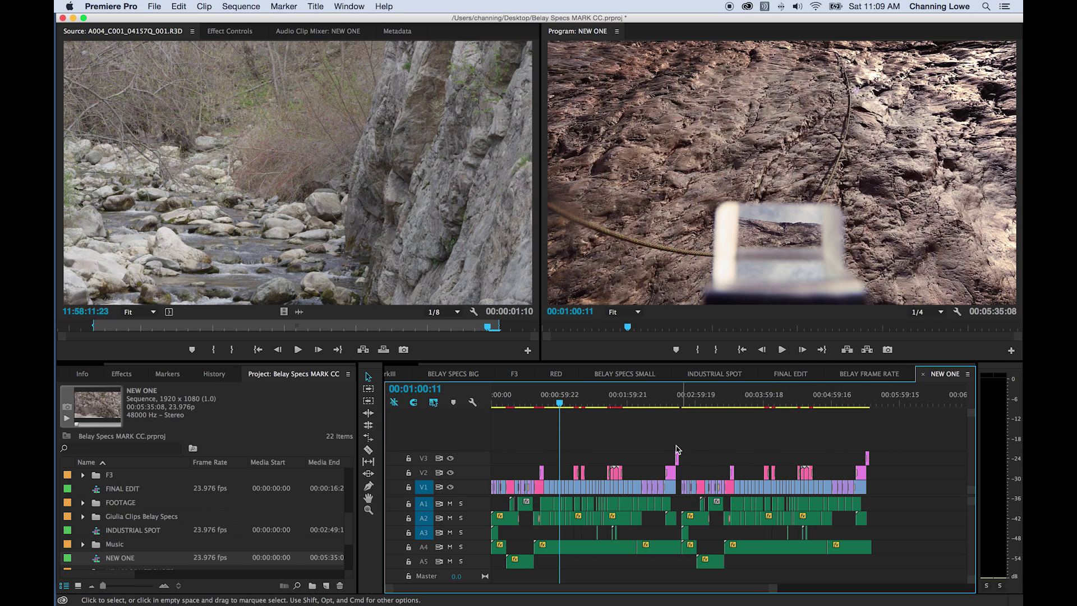
{"action": "left_click_drag", "start_coordinate": [894, 440], "coordinate": [470, 486]}
{"action": "right_click", "coordinate": [546, 488]}
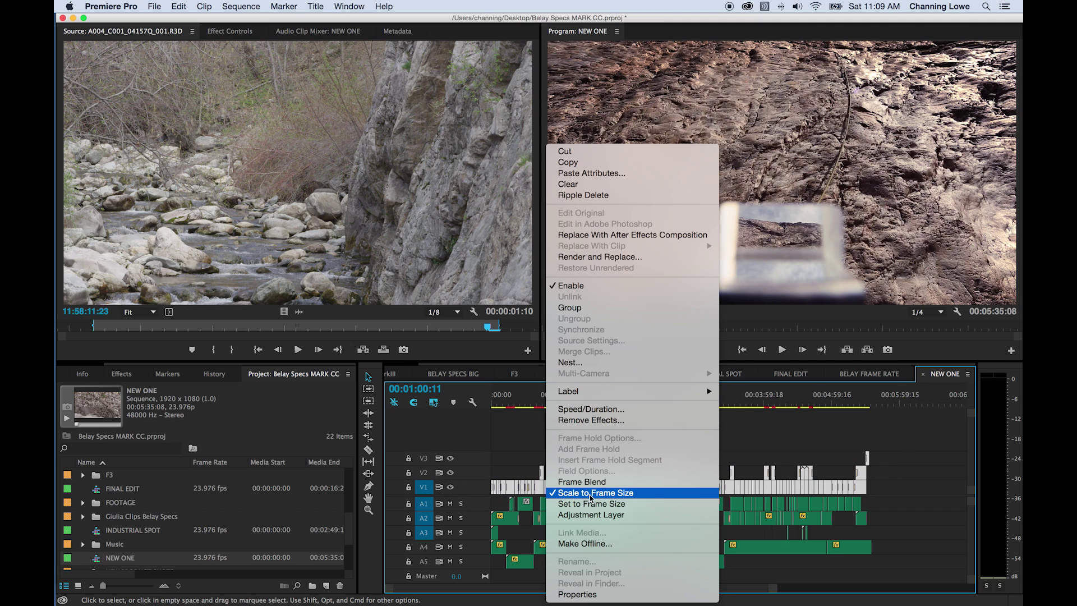
{"action": "left_click", "coordinate": [529, 449]}
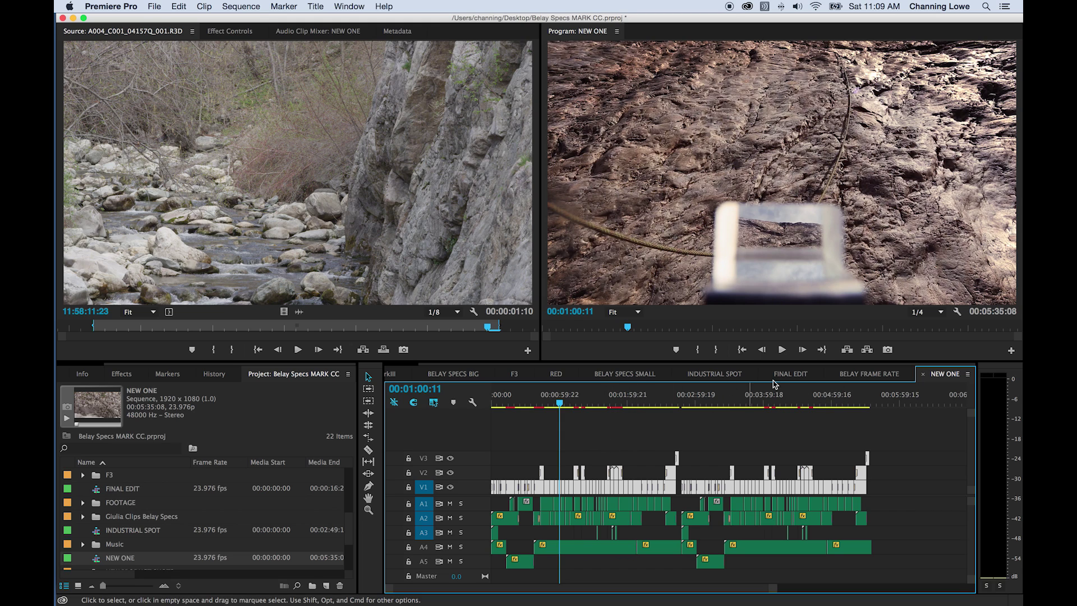
Open the BELAY SPECS SMALL sequence and move the playhead to 00;01;00;23.
{"action": "left_click", "coordinate": [562, 374]}
{"action": "left_click", "coordinate": [622, 374]}
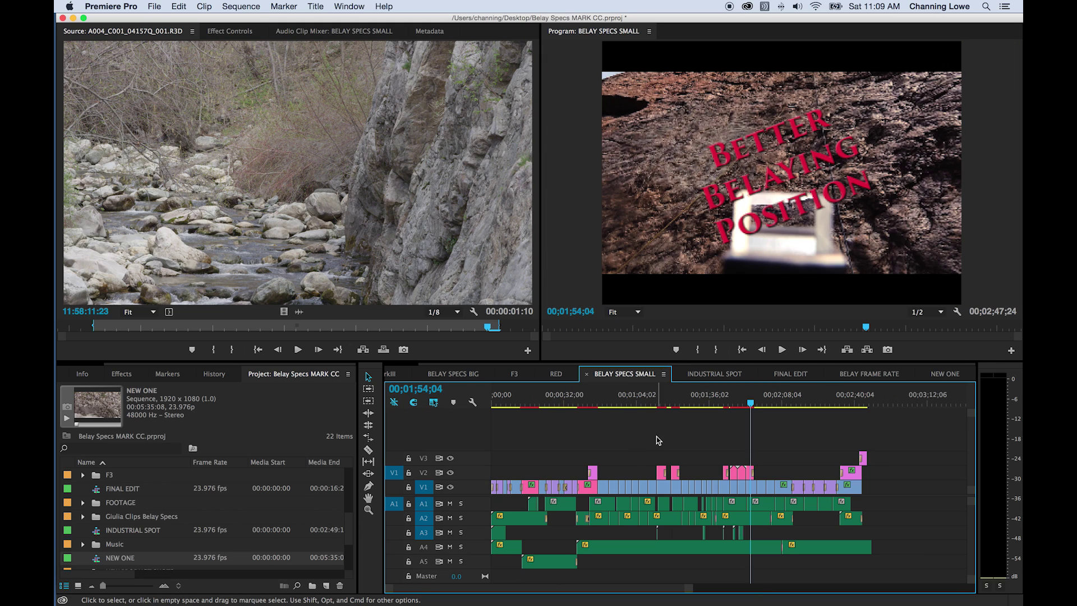
{"action": "left_click", "coordinate": [645, 405]}
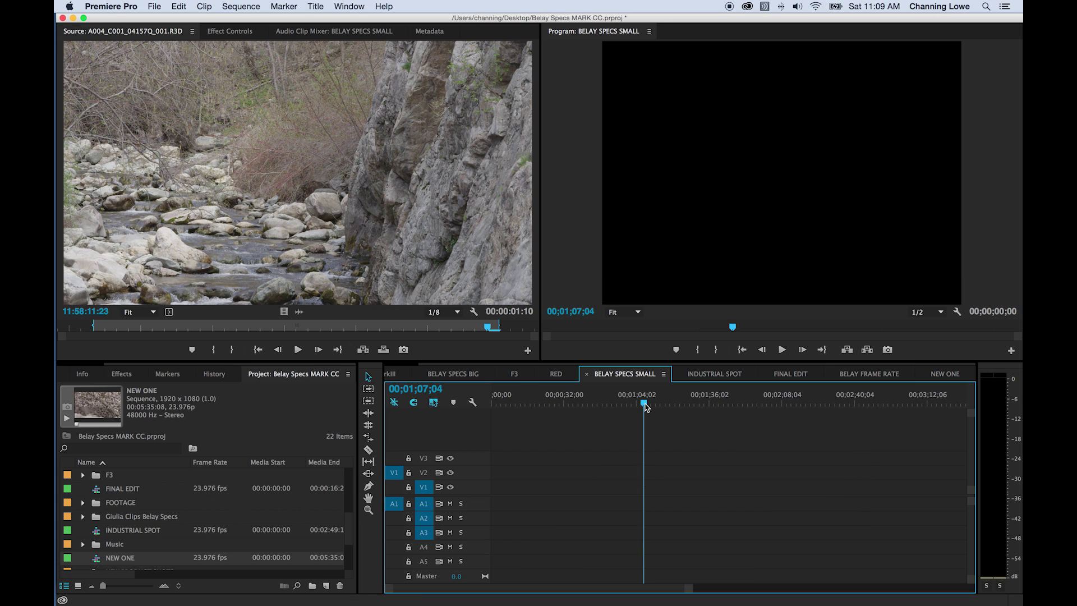
{"action": "key", "text": "Home"}
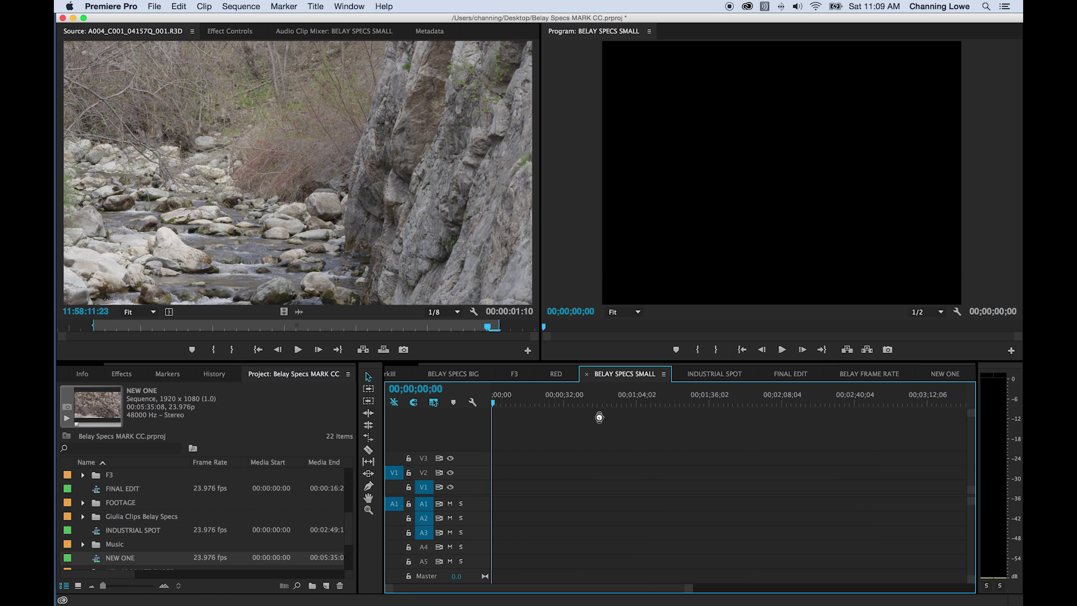
{"action": "left_click_drag", "start_coordinate": [586, 405], "coordinate": [629, 403]}
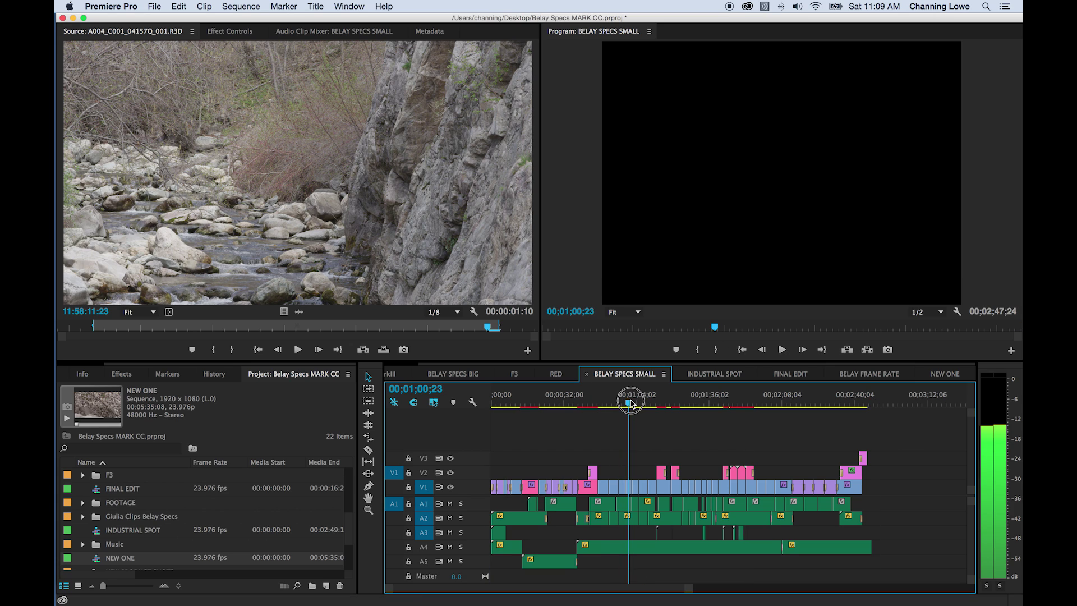
{"action": "key", "text": "space"}
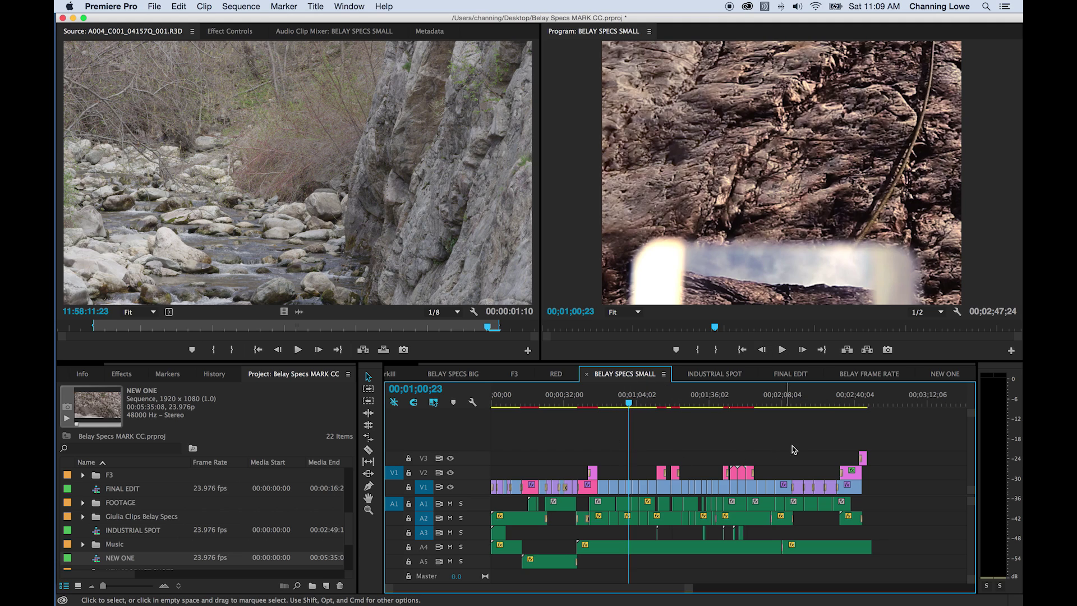
Apply Scale to Frame Size to all clips in BELAY SPECS SMALL and check the picture at 00;01;27;06.
{"action": "key", "text": "super+a"}
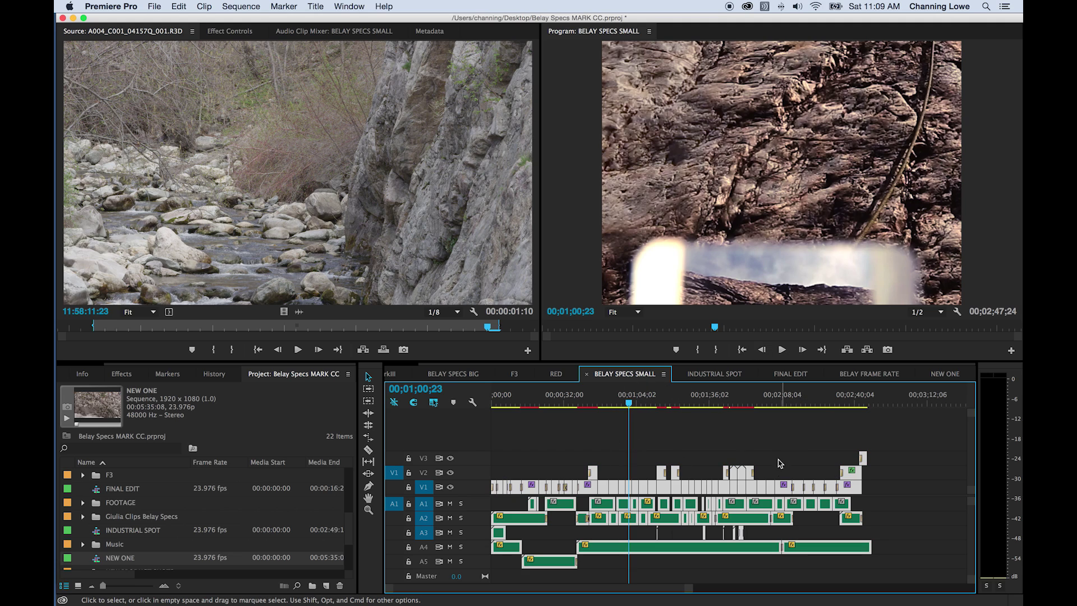
{"action": "right_click", "coordinate": [646, 489]}
{"action": "left_click", "coordinate": [671, 485]}
{"action": "right_click", "coordinate": [630, 492]}
{"action": "left_click", "coordinate": [648, 485]}
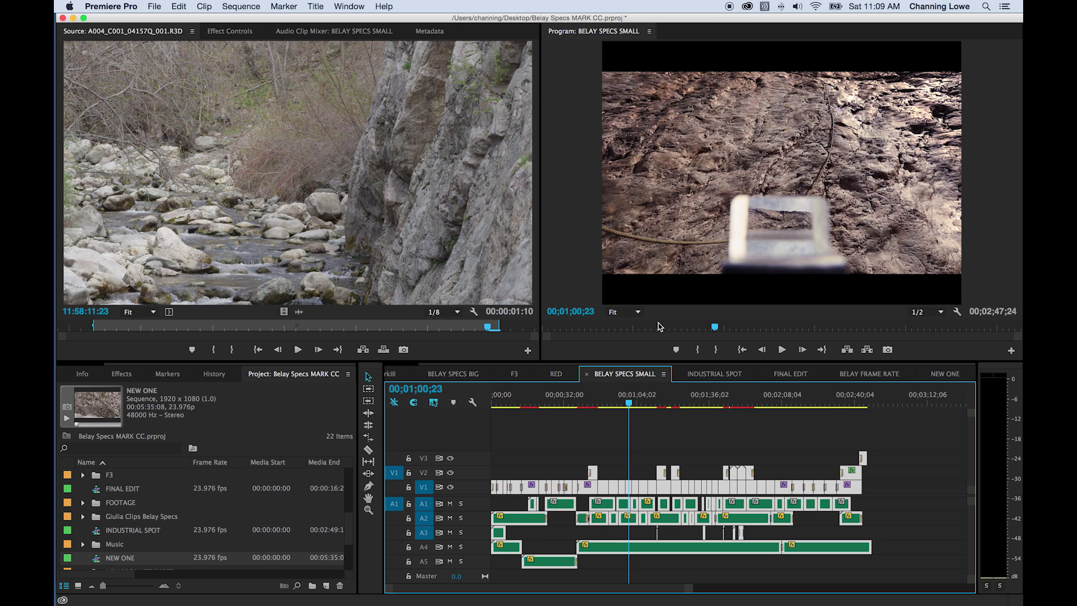
{"action": "left_click_drag", "start_coordinate": [665, 405], "coordinate": [688, 405]}
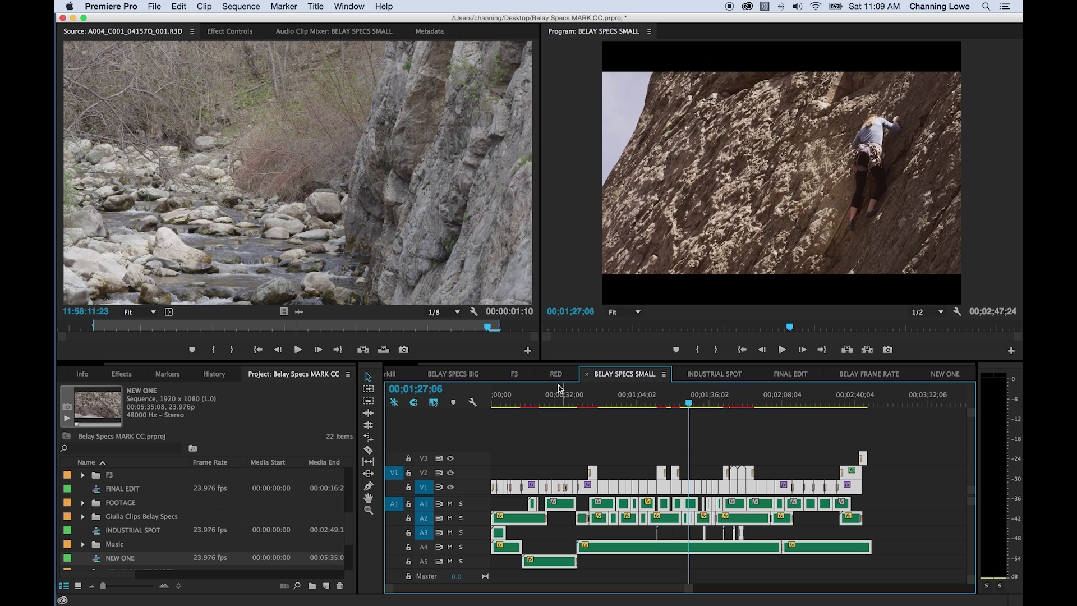
Open the BELAY SPECS BIG sequence and move the playhead to 00:01:35:10.
{"action": "left_click", "coordinate": [482, 375]}
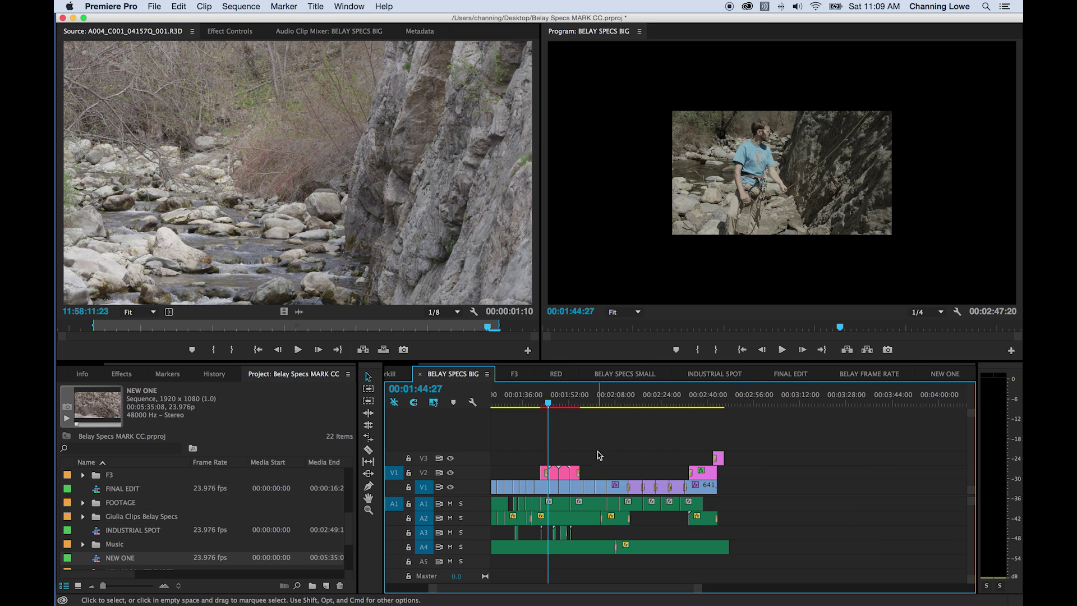
{"action": "mouse_move", "coordinate": [547, 399]}
{"action": "left_mouse_down"}
{"action": "mouse_move", "coordinate": [505, 397]}
{"action": "mouse_move", "coordinate": [526, 399]}
{"action": "left_mouse_up"}
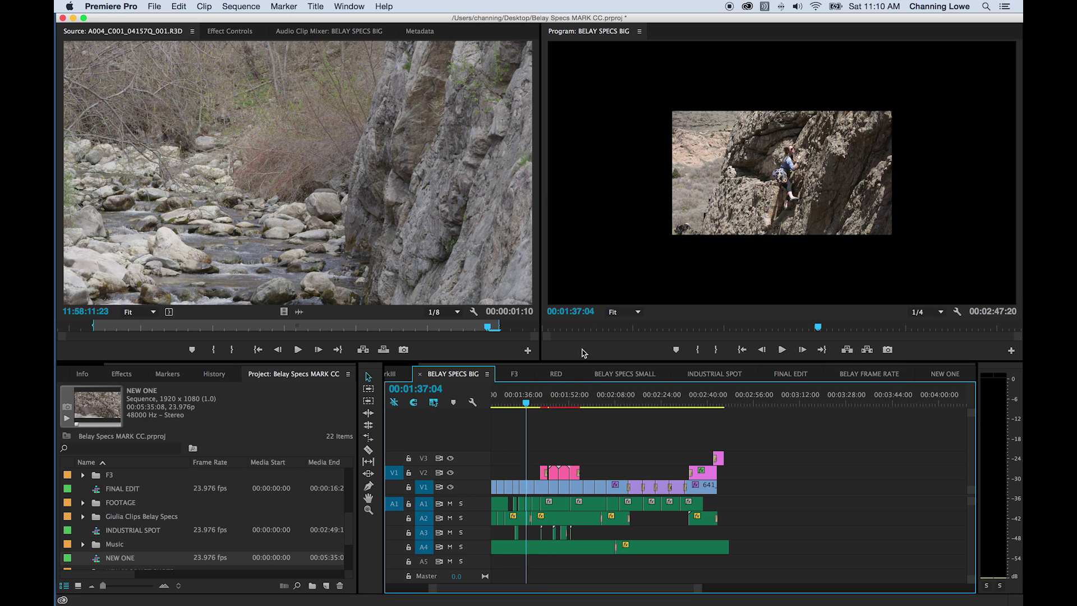
{"action": "left_click", "coordinate": [533, 402]}
{"action": "left_click_drag", "start_coordinate": [533, 402], "coordinate": [520, 402]}
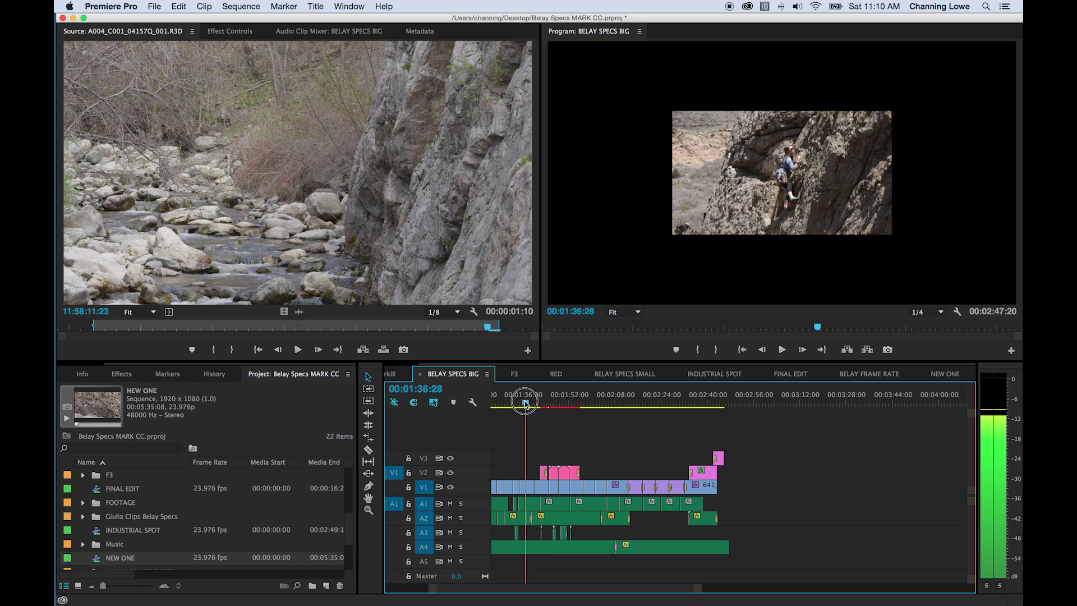
Scale all clips in the BELAY SPECS BIG sequence to the frame size.
{"action": "key", "text": "cmd+a"}
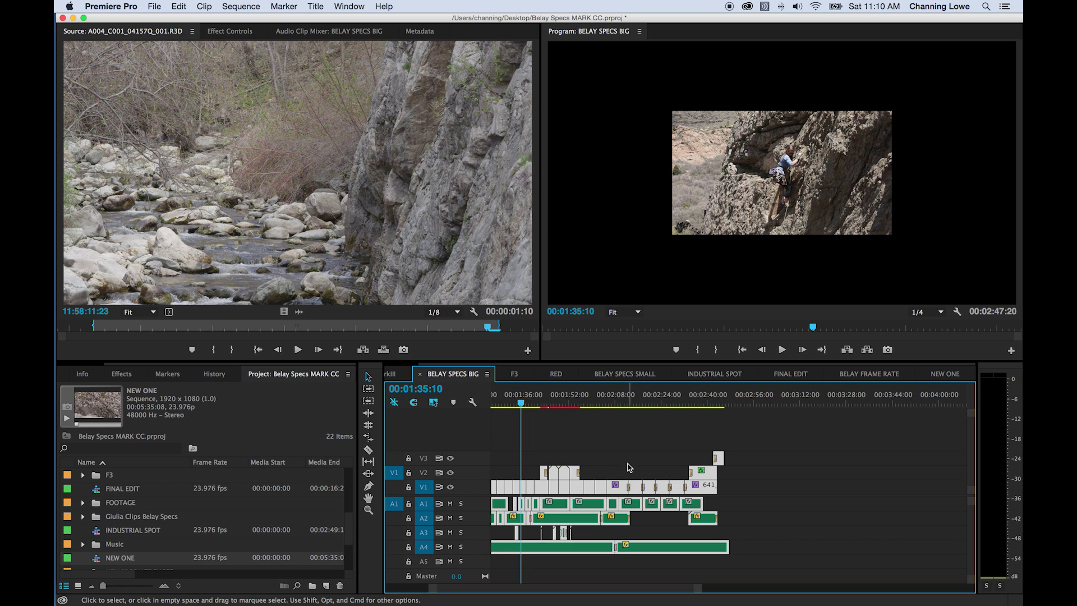
{"action": "right_click", "coordinate": [617, 493]}
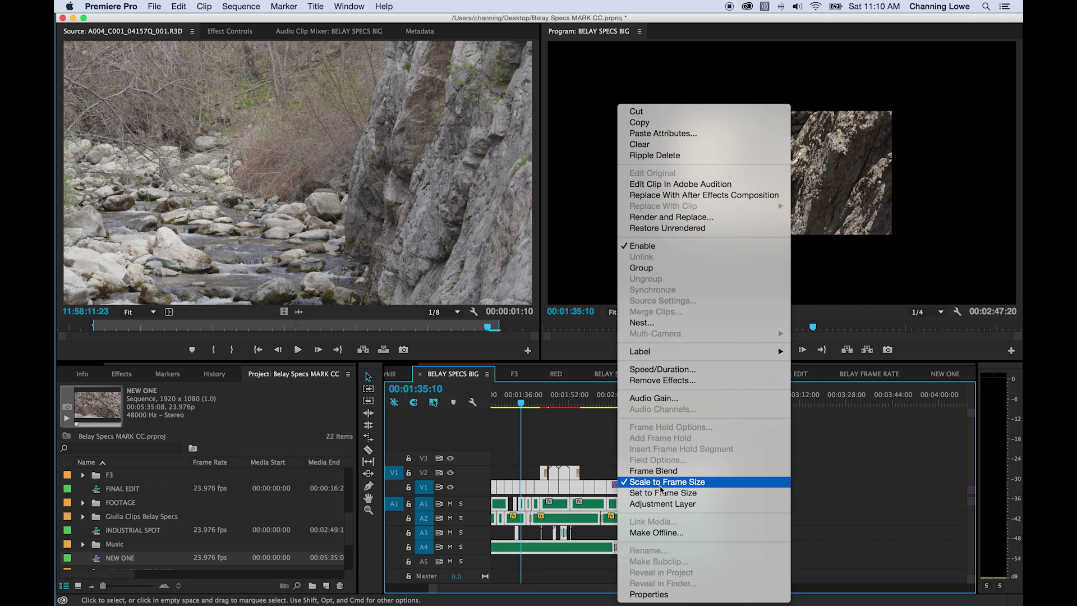
{"action": "left_click", "coordinate": [665, 483]}
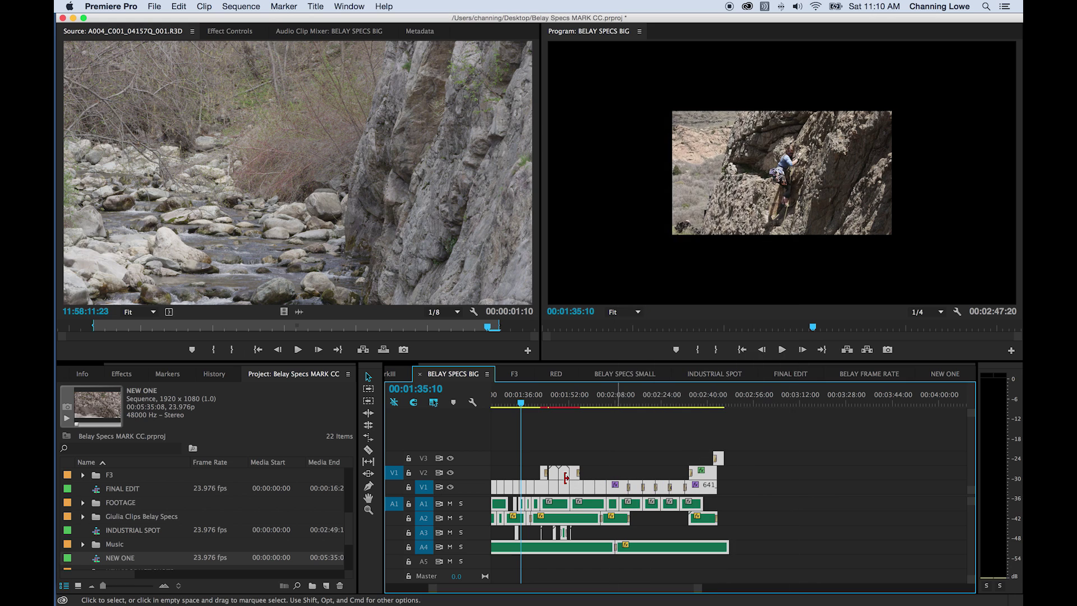
{"action": "right_click", "coordinate": [532, 489]}
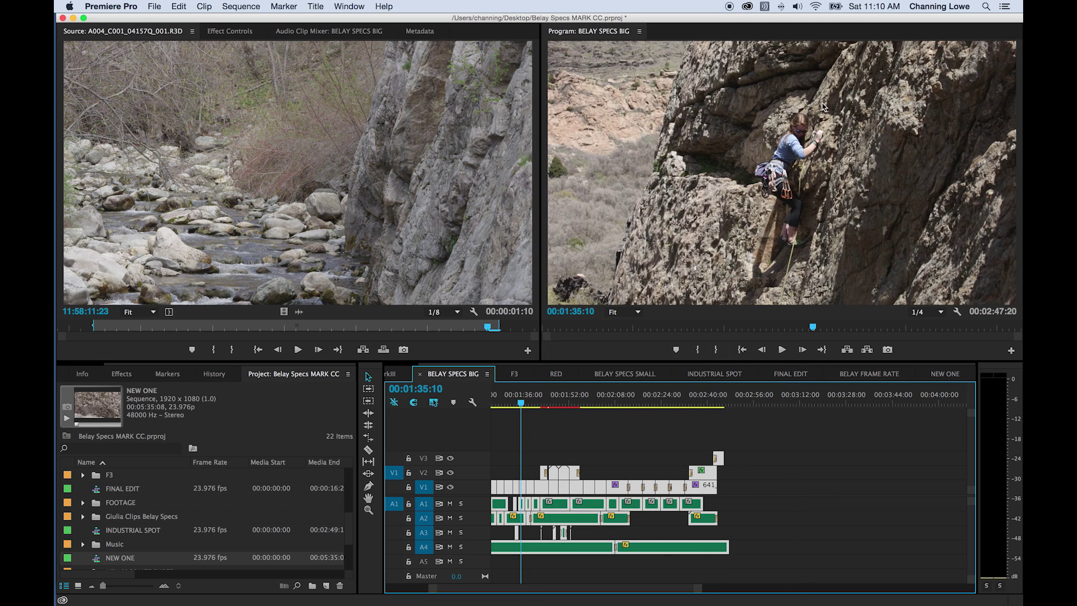
Check the scaled clips of BELAY SPECS BIG at 00:02:21:08 and go back to 00:00:53:23.
{"action": "left_click", "coordinate": [619, 402]}
{"action": "left_click", "coordinate": [653, 402]}
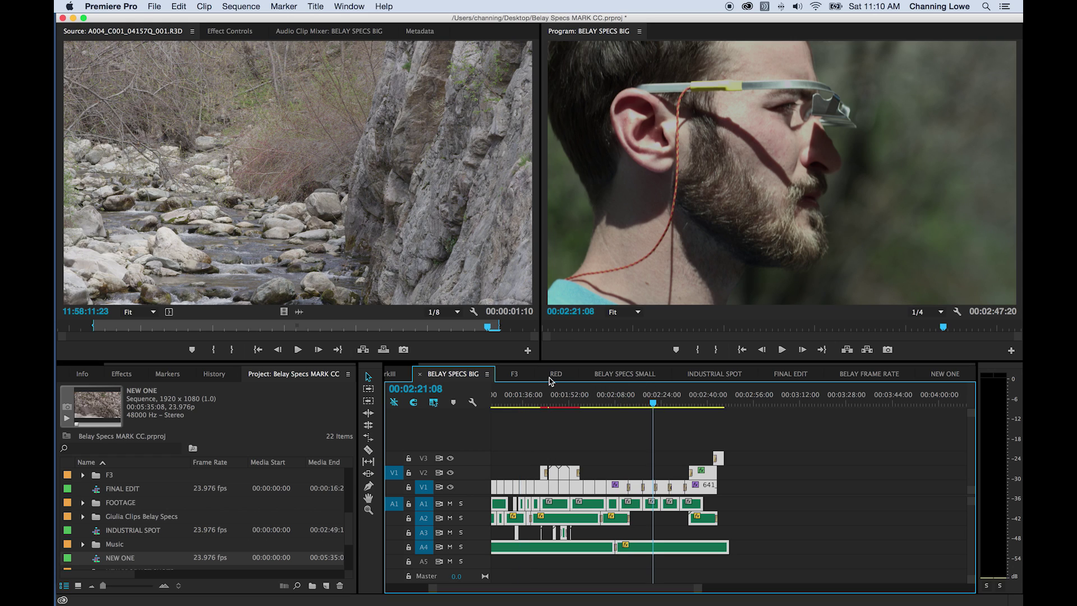
{"action": "scroll", "coordinate": [449, 370], "scroll_direction": "up", "scroll_amount": 2}
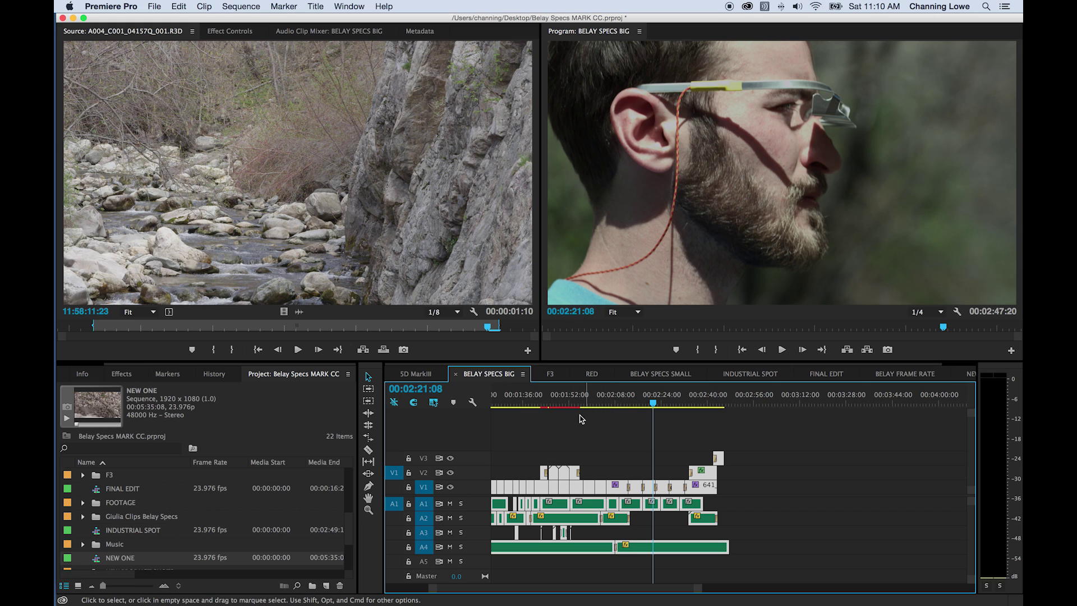
{"action": "left_click_drag", "start_coordinate": [587, 406], "coordinate": [465, 401]}
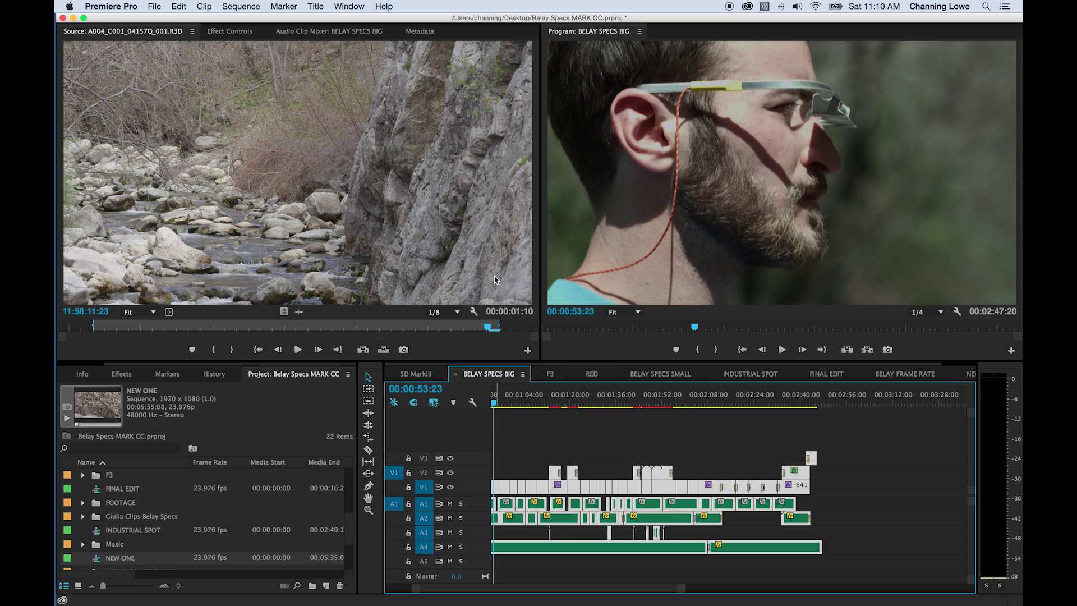
{"action": "key", "text": "super+m"}
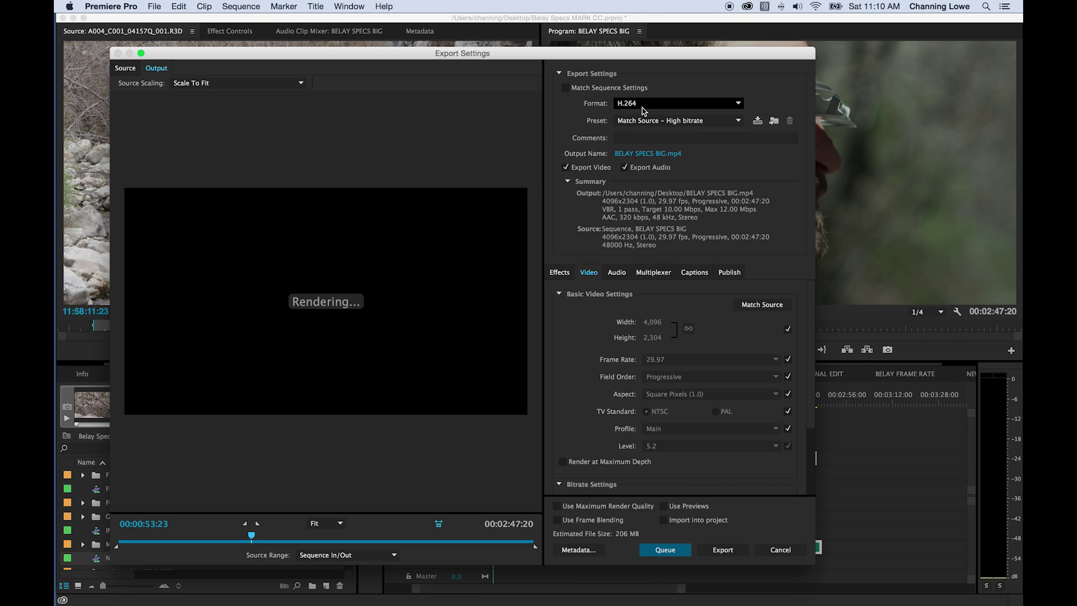
{"action": "left_click", "coordinate": [665, 107]}
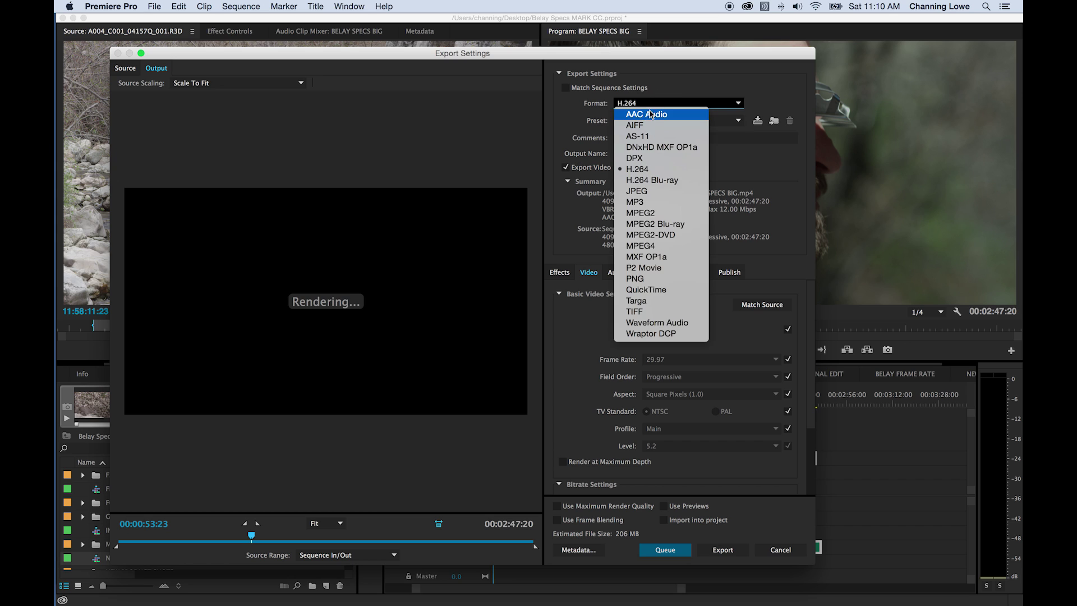
{"action": "left_click", "coordinate": [655, 170]}
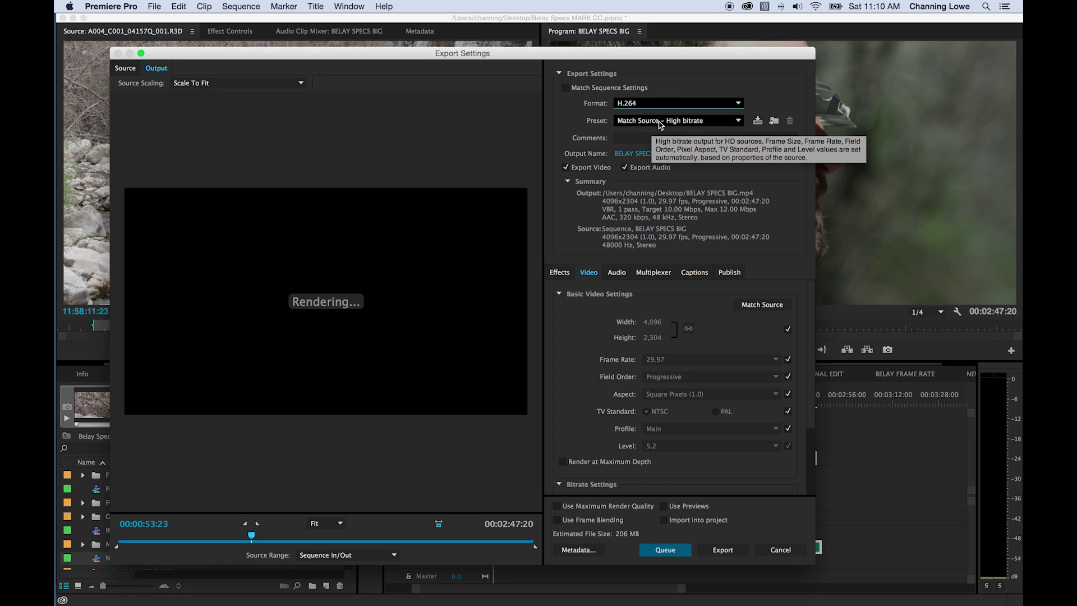
{"action": "left_click", "coordinate": [660, 124]}
{"action": "scroll", "coordinate": [689, 336], "scroll_direction": "down", "scroll_amount": 10}
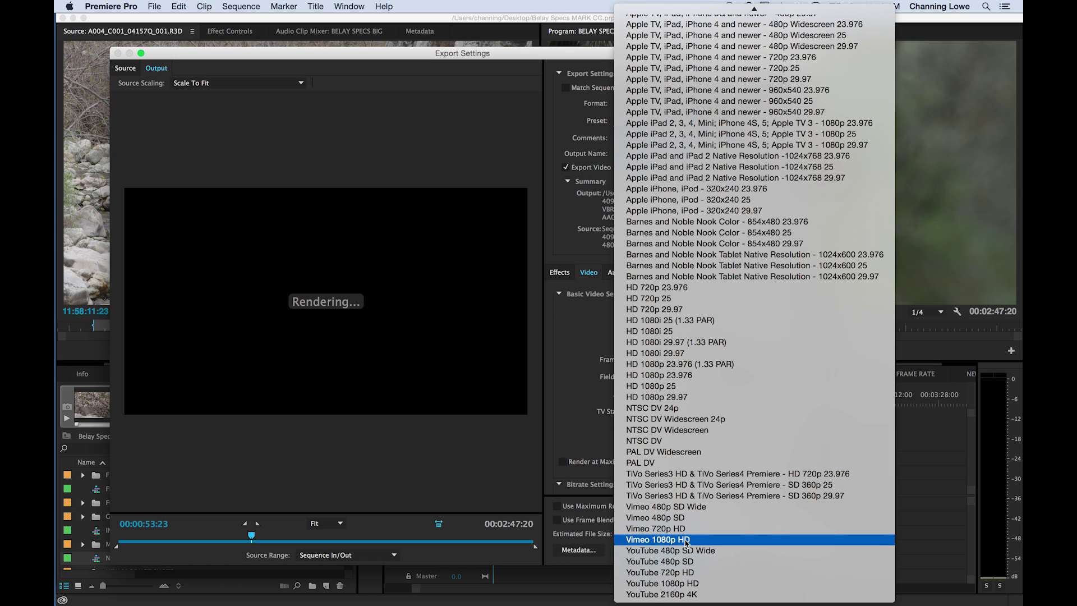
{"action": "left_click", "coordinate": [685, 584]}
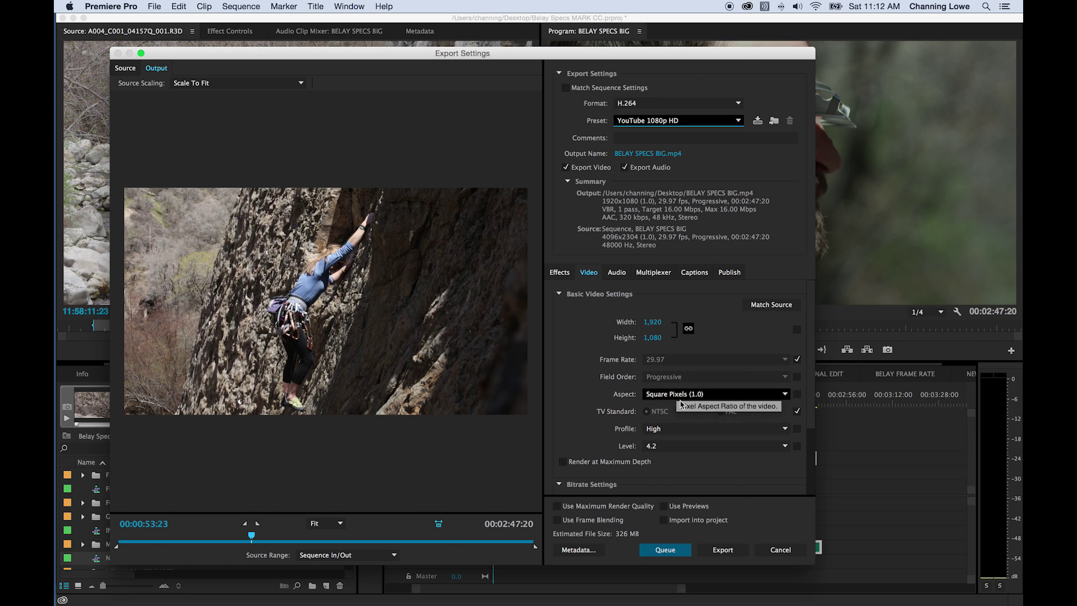
{"action": "key", "text": "Escape"}
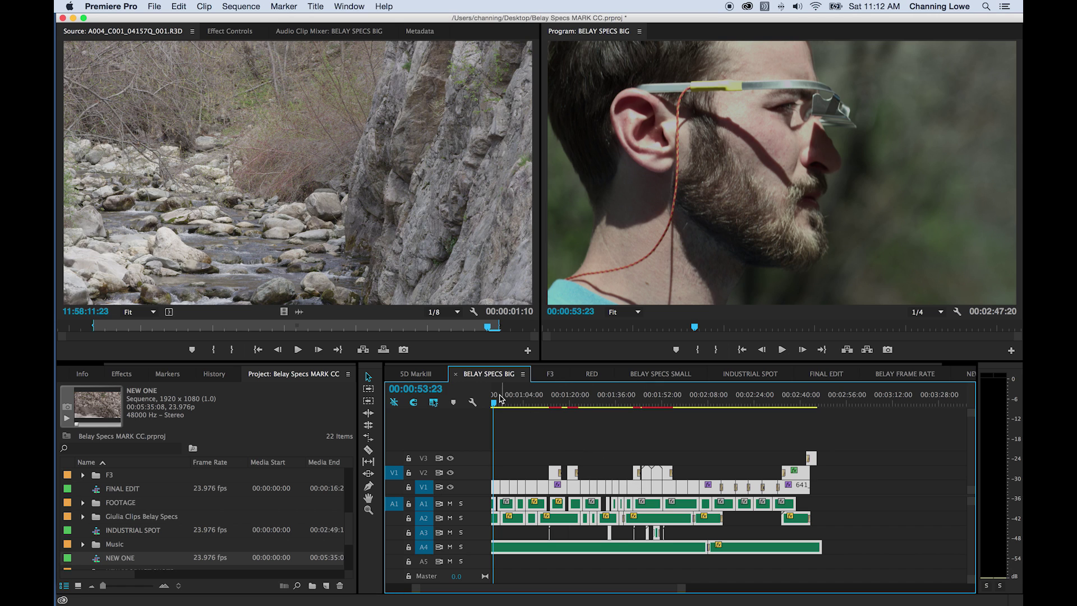
Return BELAY SPECS BIG to its start and check its frame rate and frame size in the enlarged project list.
{"action": "left_click_drag", "start_coordinate": [500, 399], "coordinate": [488, 399]}
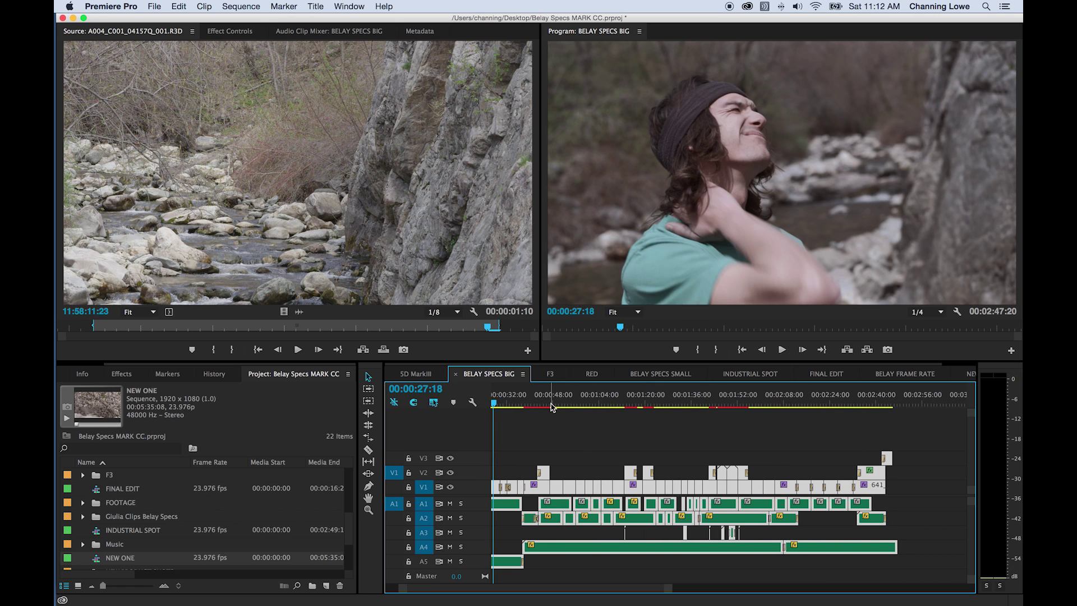
{"action": "key", "text": "Home"}
{"action": "key", "text": "minus"}
{"action": "key", "text": "minus"}
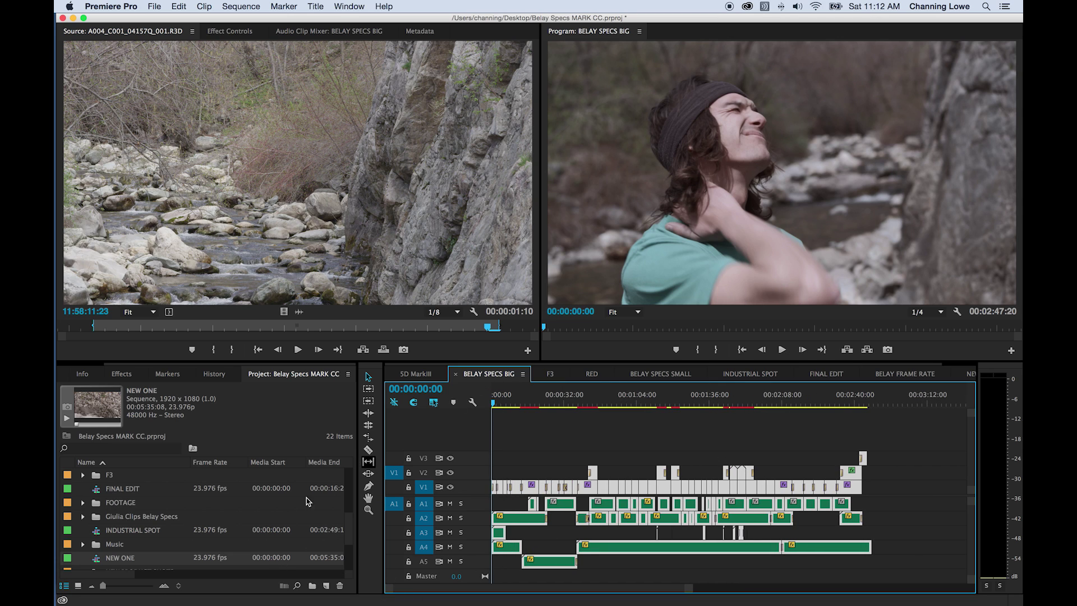
{"action": "key", "text": "grave"}
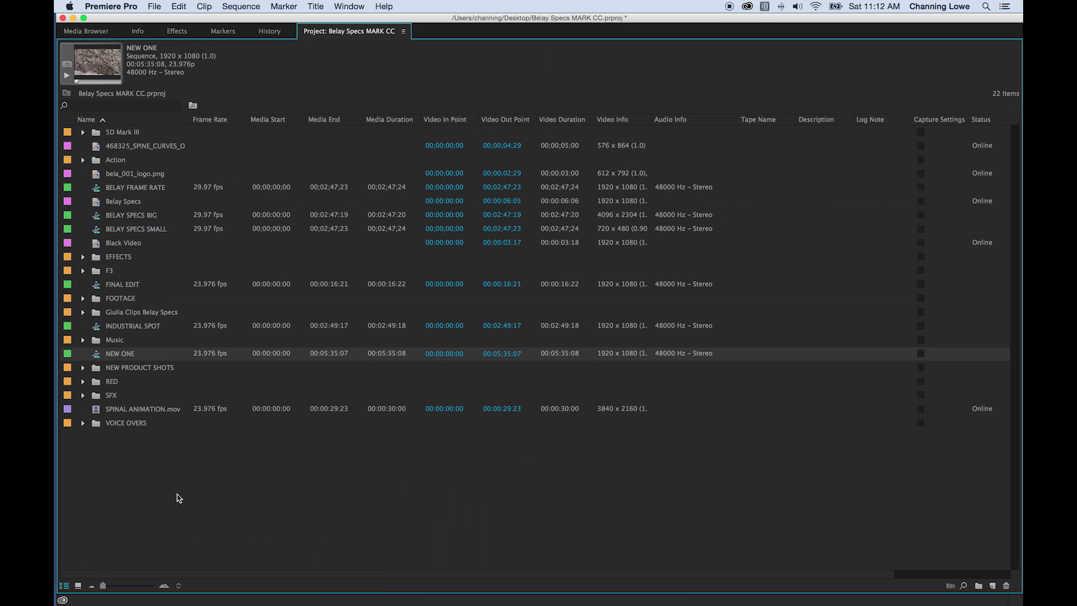
{"action": "left_click", "coordinate": [135, 218]}
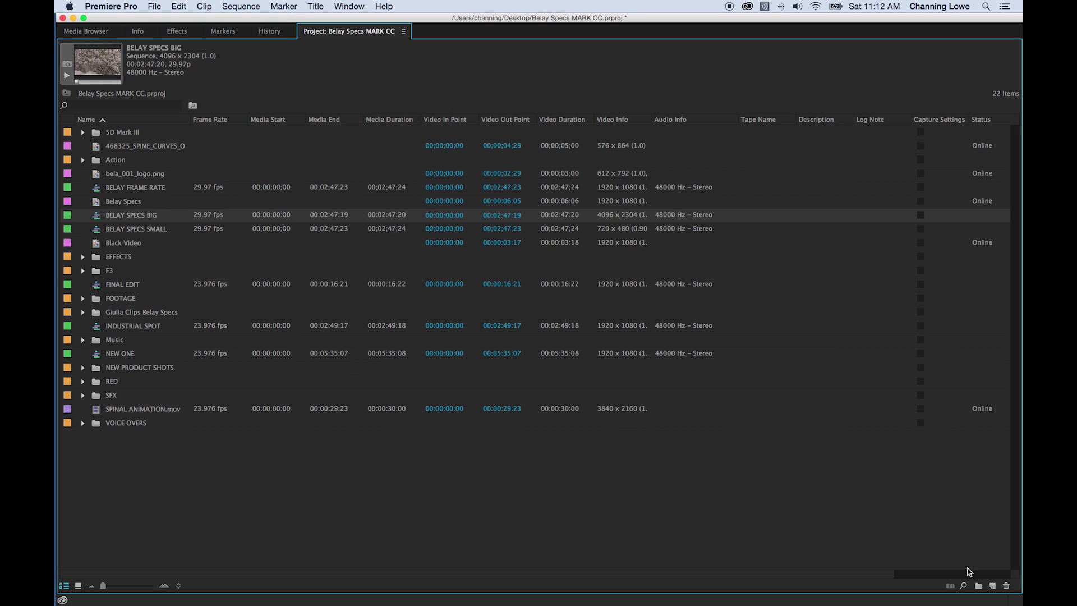
Create a new sequence named FINAL 4K from the RED R3D preset 4K HD 16x9 23.976.
{"action": "left_click", "coordinate": [992, 585]}
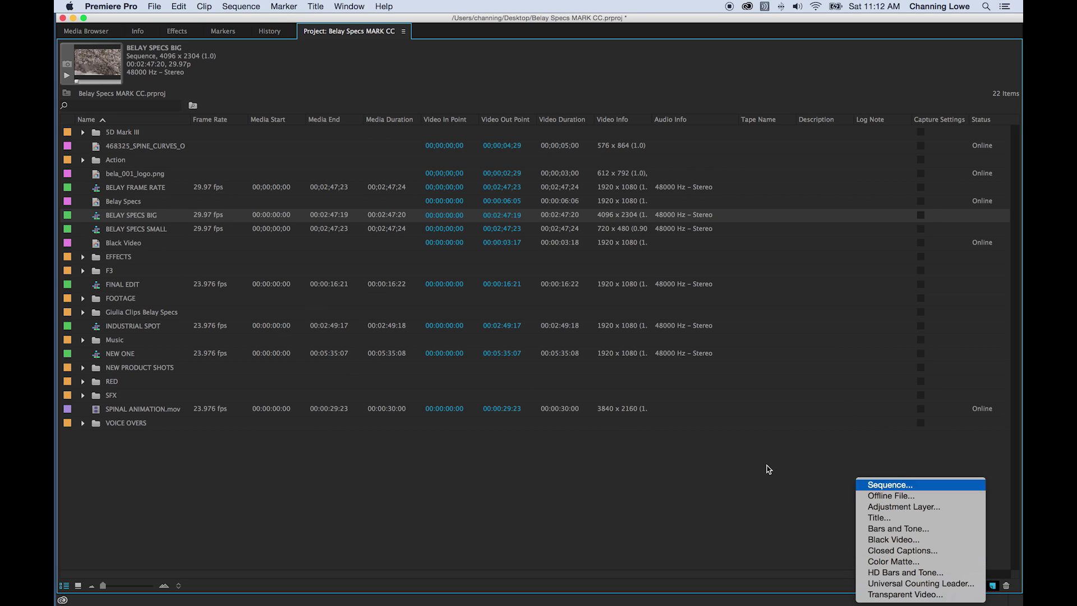
{"action": "key", "text": "Return"}
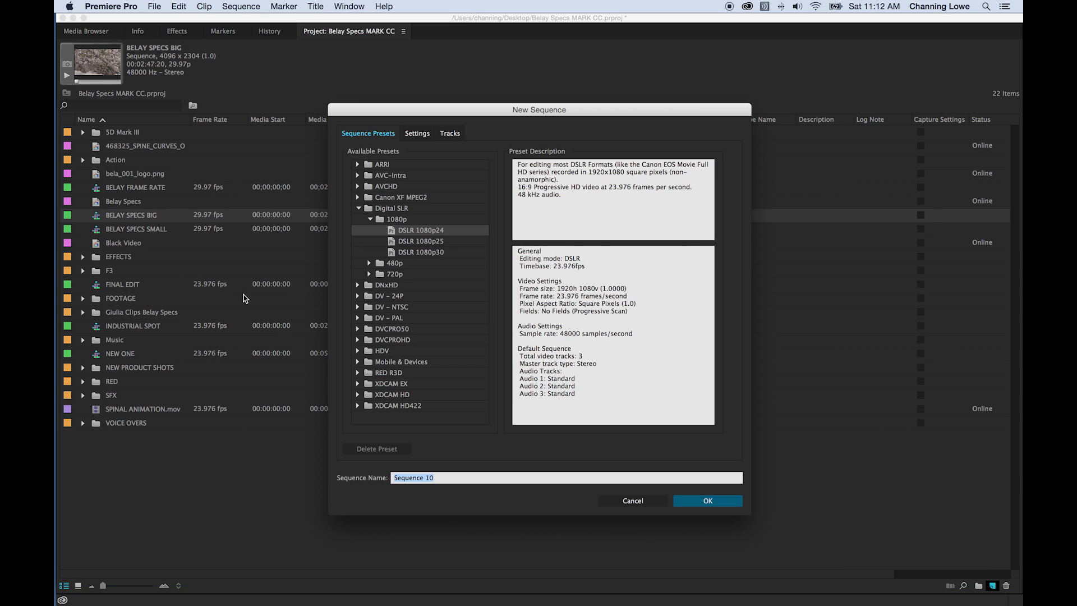
{"action": "left_click", "coordinate": [358, 373]}
{"action": "scroll", "coordinate": [423, 375], "scroll_direction": "down", "scroll_amount": 5}
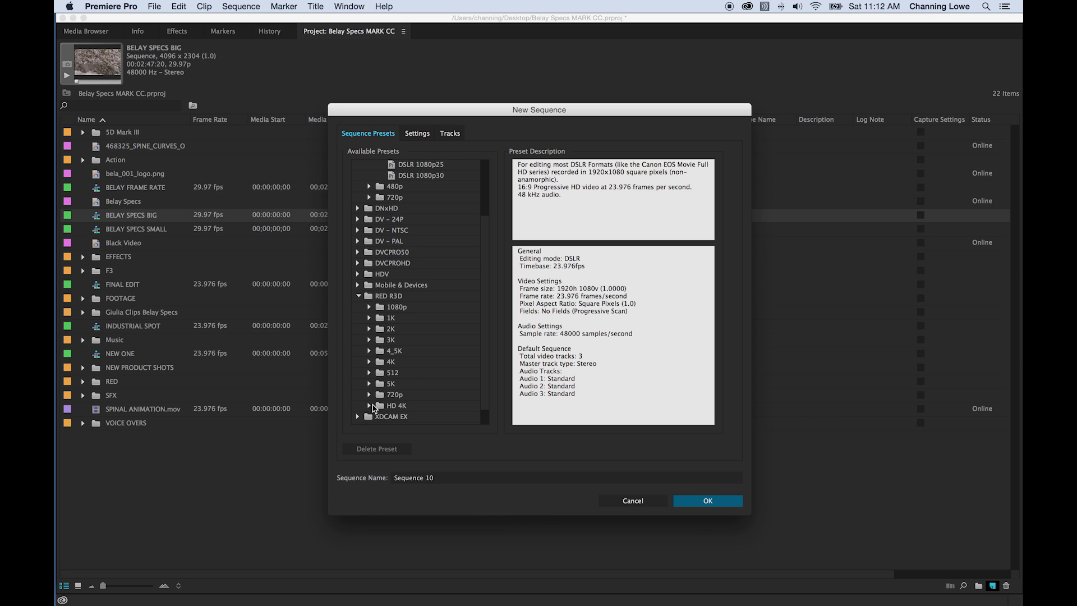
{"action": "left_click", "coordinate": [370, 405]}
{"action": "scroll", "coordinate": [399, 398], "scroll_direction": "down", "scroll_amount": 4}
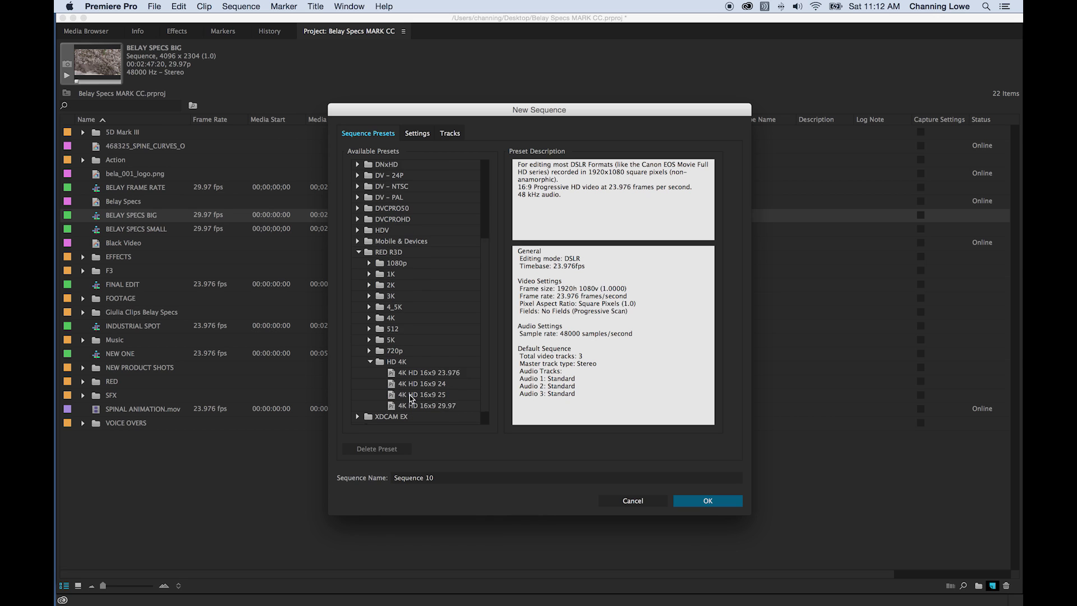
{"action": "left_click", "coordinate": [423, 363]}
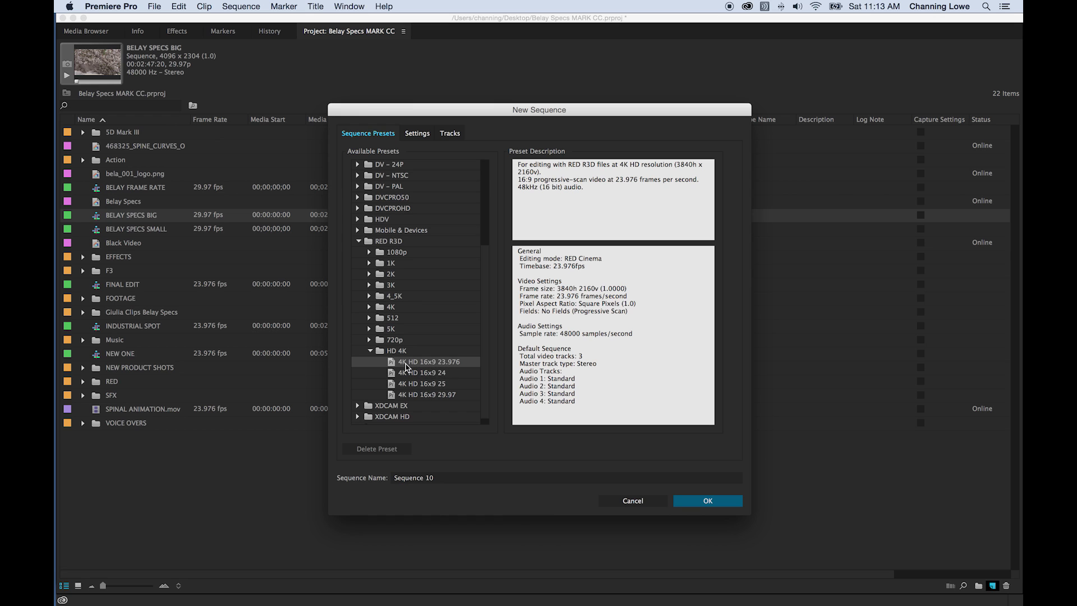
{"action": "left_click", "coordinate": [449, 477]}
{"action": "type", "text": "FINAL 4K"}
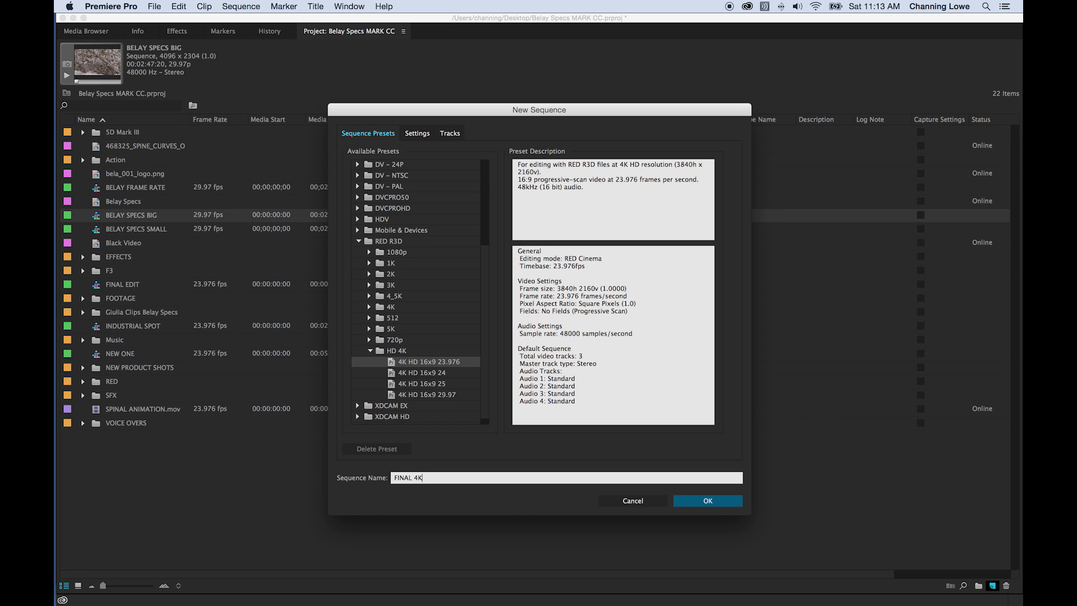
{"action": "key", "text": "Return"}
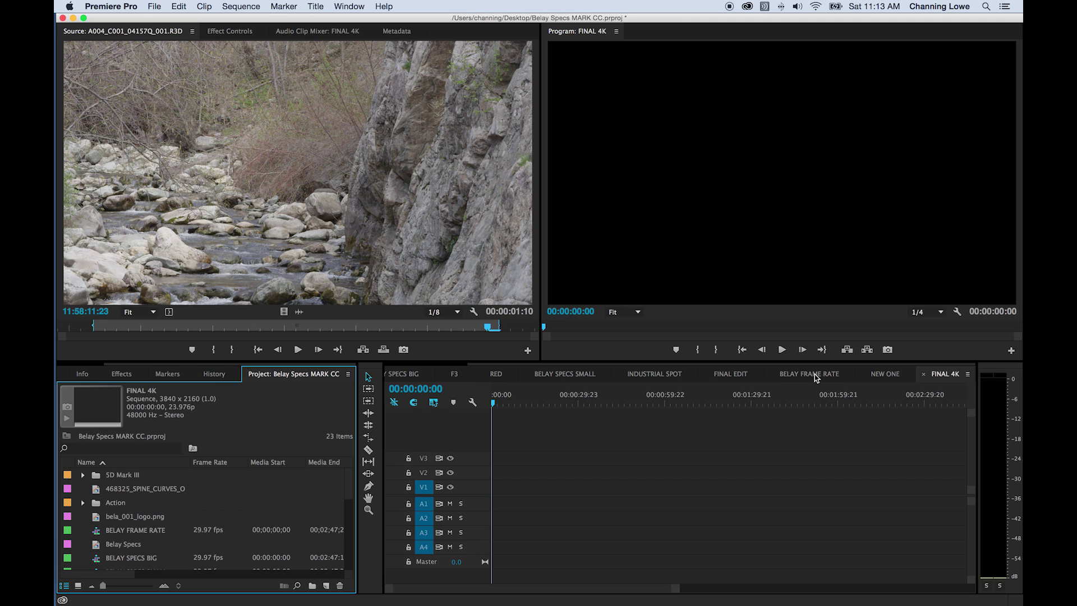
Copy all clips of BELAY SPECS BIG and paste them at the start of the FINAL 4K sequence.
{"action": "left_click", "coordinate": [404, 373]}
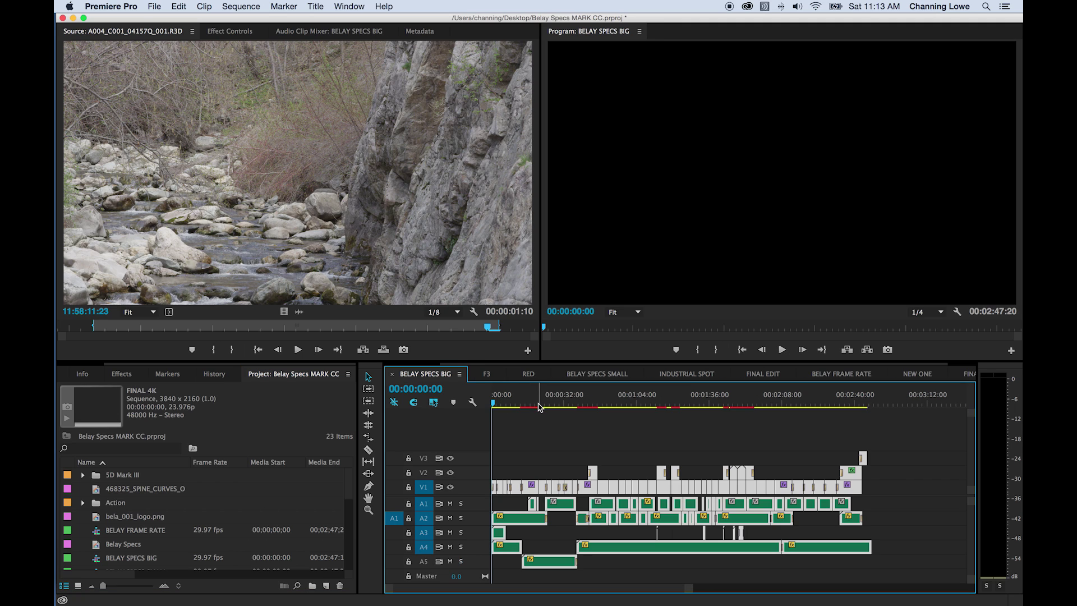
{"action": "left_click", "coordinate": [963, 374]}
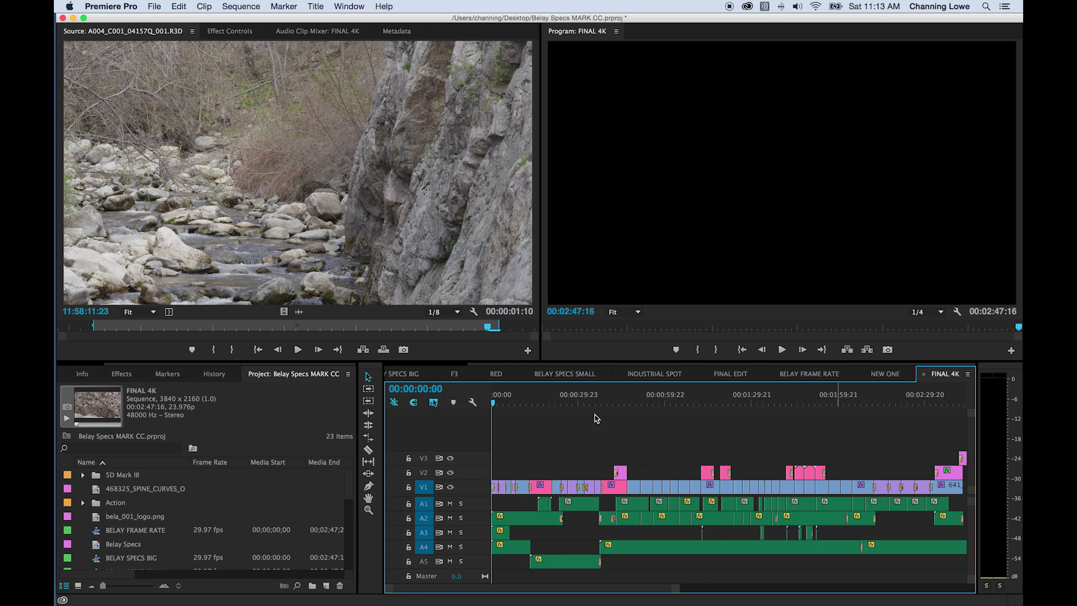
{"action": "key", "text": "End"}
Check the picture of the FINAL 4K sequence at 00:02:08:12, 00:00:27:04 and 00:01:08:08.
{"action": "left_click", "coordinate": [618, 403]}
{"action": "key", "text": "backslash"}
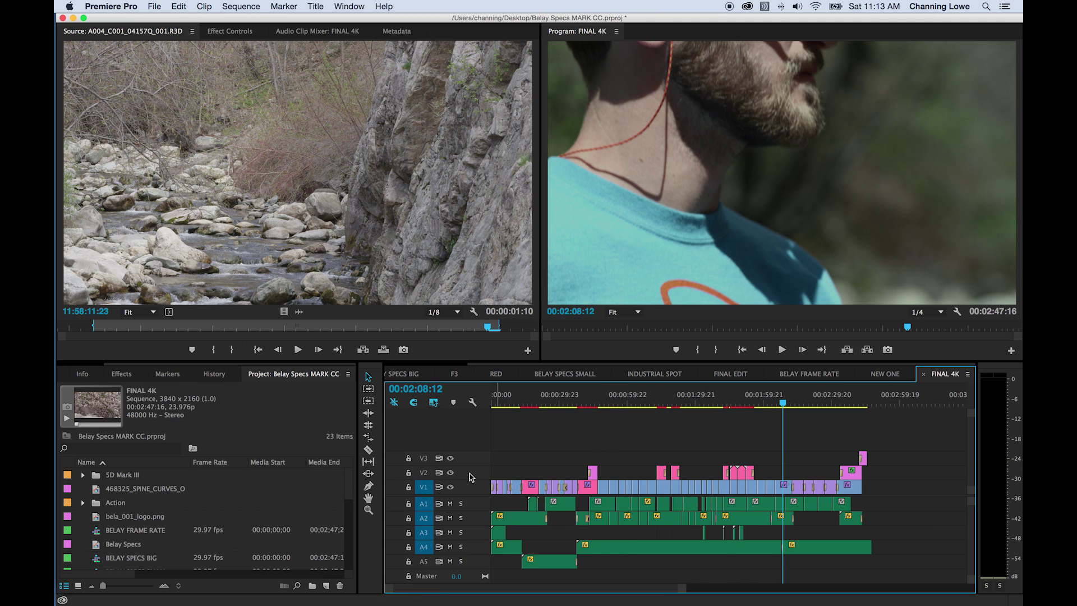
{"action": "key", "text": "Home"}
{"action": "left_click", "coordinate": [552, 399]}
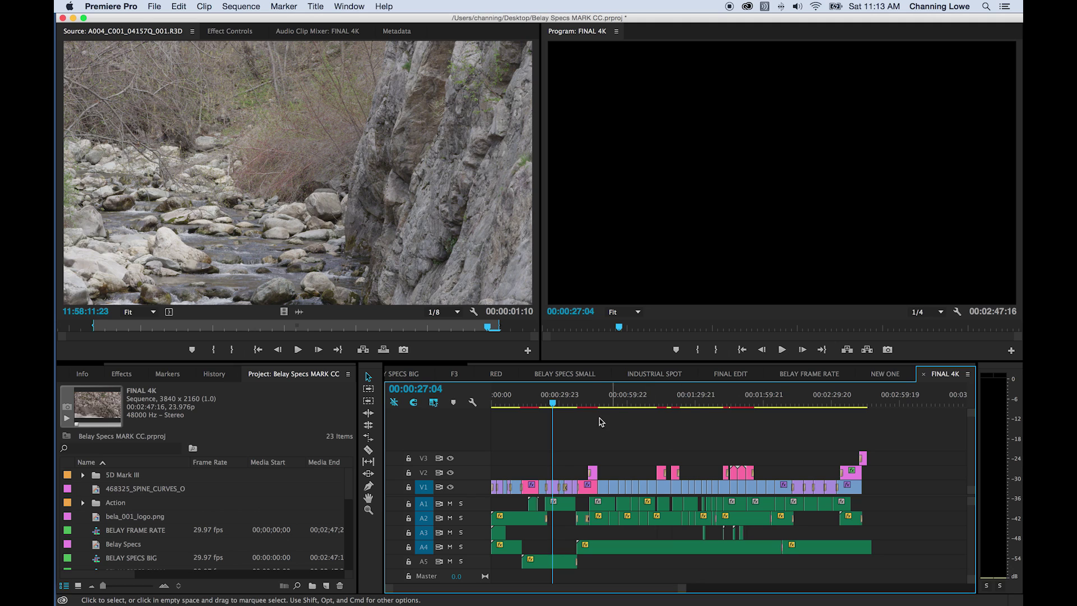
{"action": "left_click", "coordinate": [569, 402]}
{"action": "left_click", "coordinate": [641, 404]}
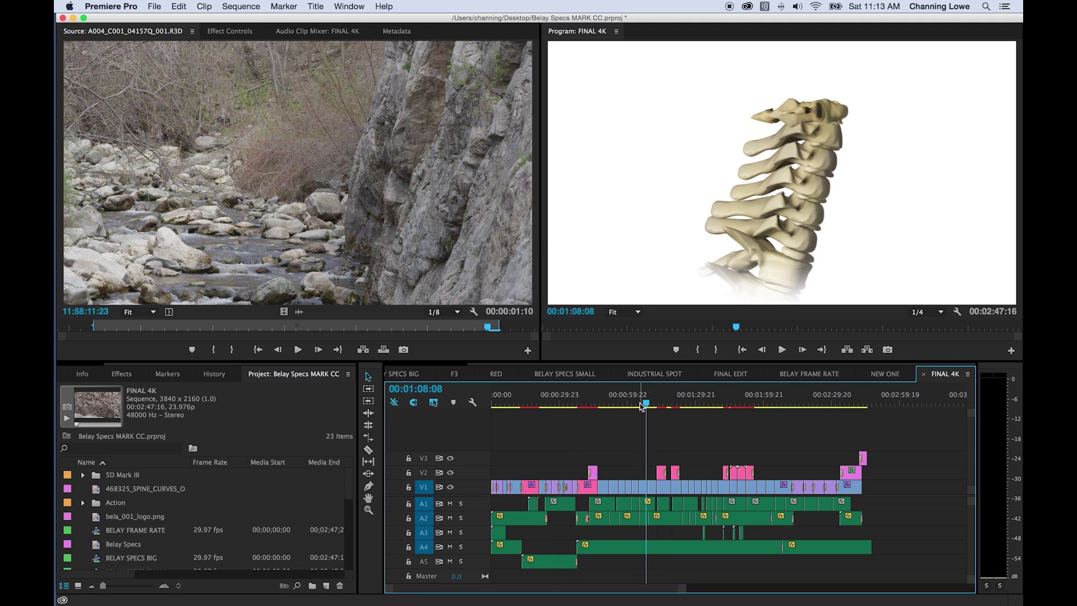
Set up the media export of FINAL 4K as H.264 with the YouTube 1080p HD preset.
{"action": "key", "text": "super+m"}
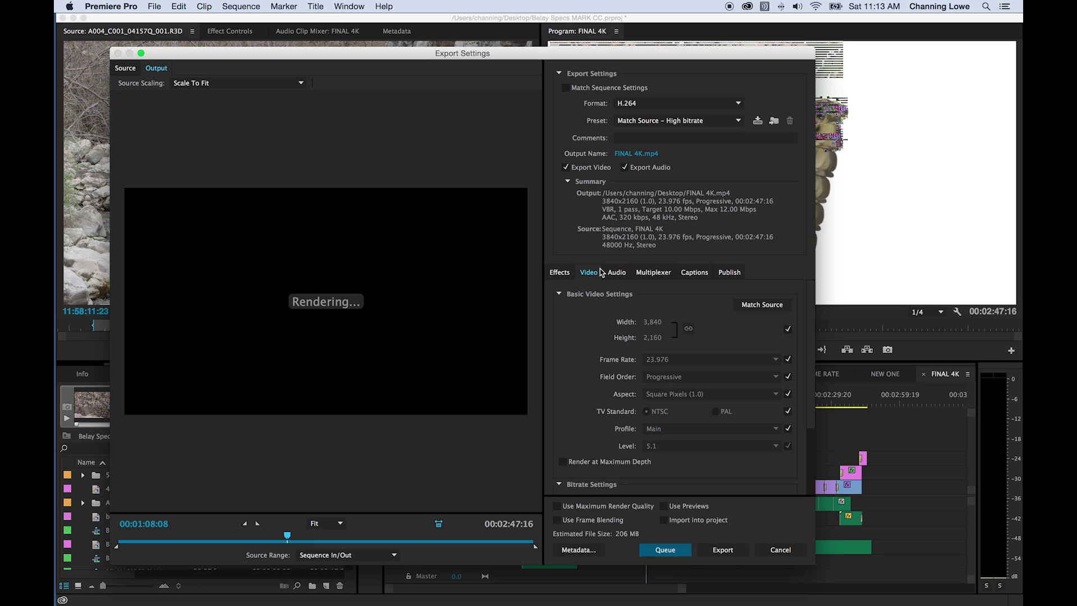
{"action": "left_click", "coordinate": [641, 105]}
{"action": "left_click", "coordinate": [739, 121]}
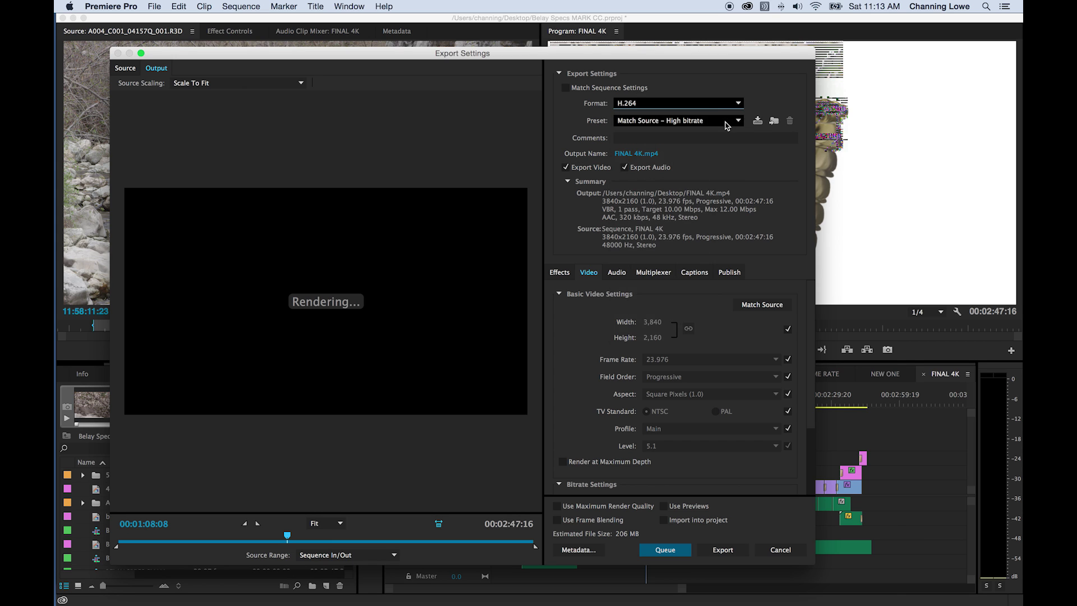
{"action": "left_click", "coordinate": [738, 120]}
{"action": "left_click", "coordinate": [690, 584]}
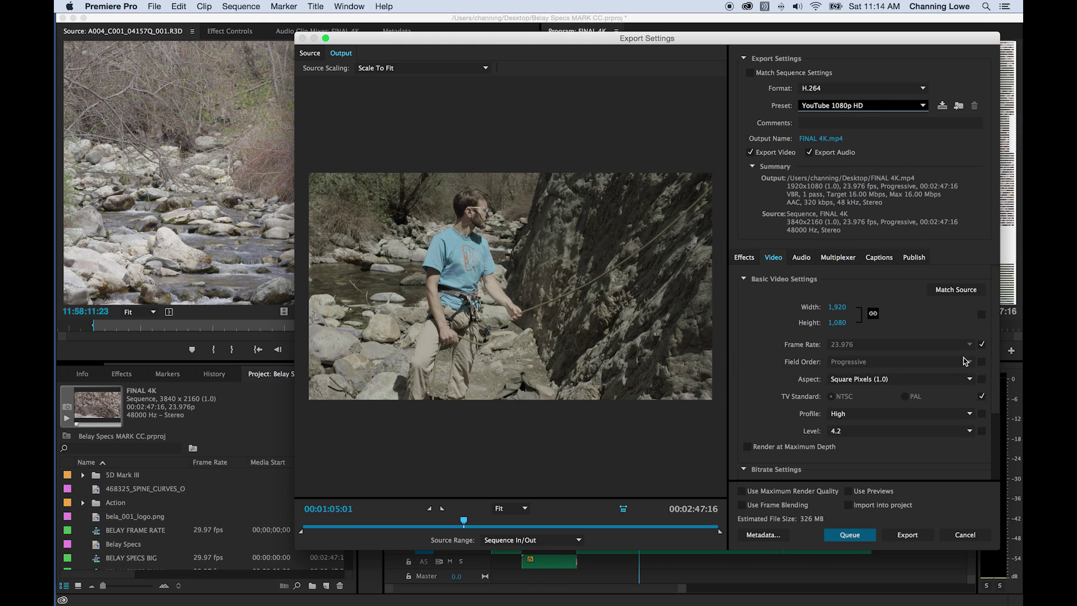
Try matching the export's video settings to the source, and switch back to the YouTube 1080p HD preset.
{"action": "left_click", "coordinate": [954, 290]}
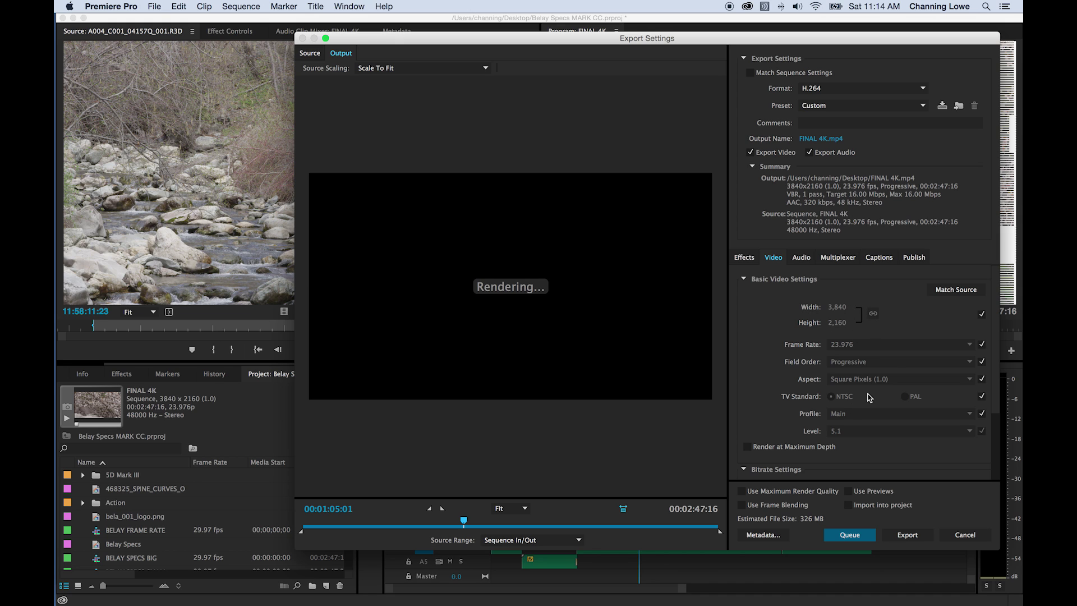
{"action": "left_click", "coordinate": [820, 109]}
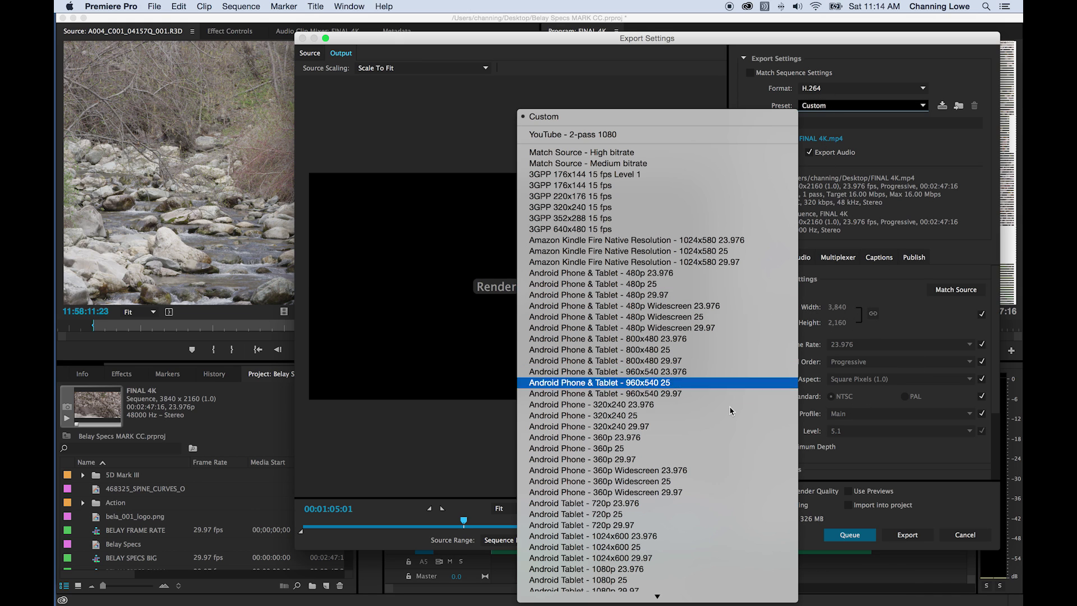
{"action": "scroll", "coordinate": [670, 581], "scroll_direction": "down", "scroll_amount": 5}
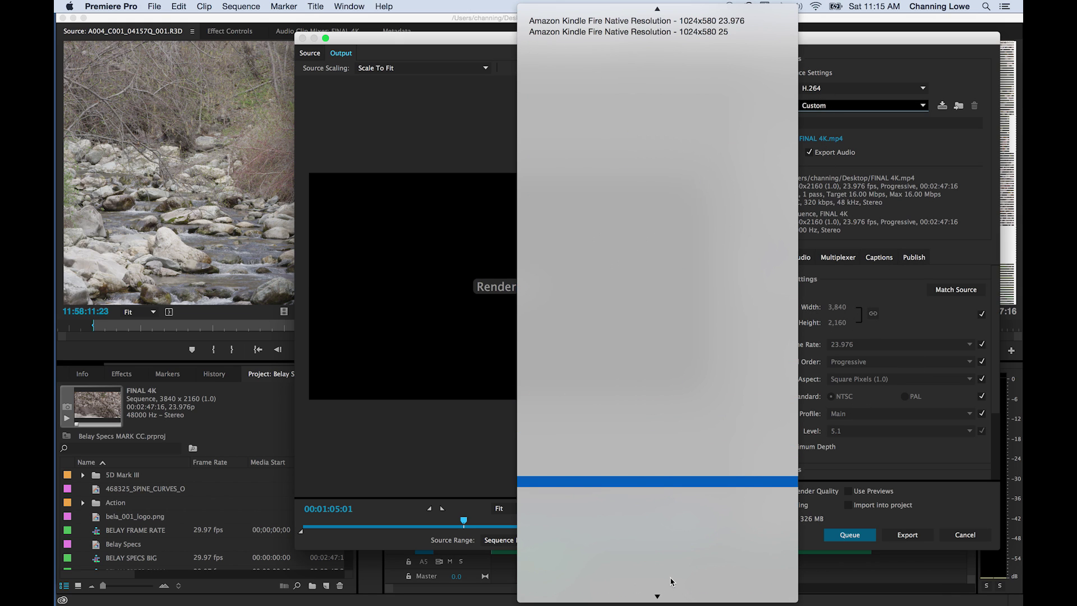
{"action": "scroll", "coordinate": [669, 581], "scroll_direction": "down", "scroll_amount": 9}
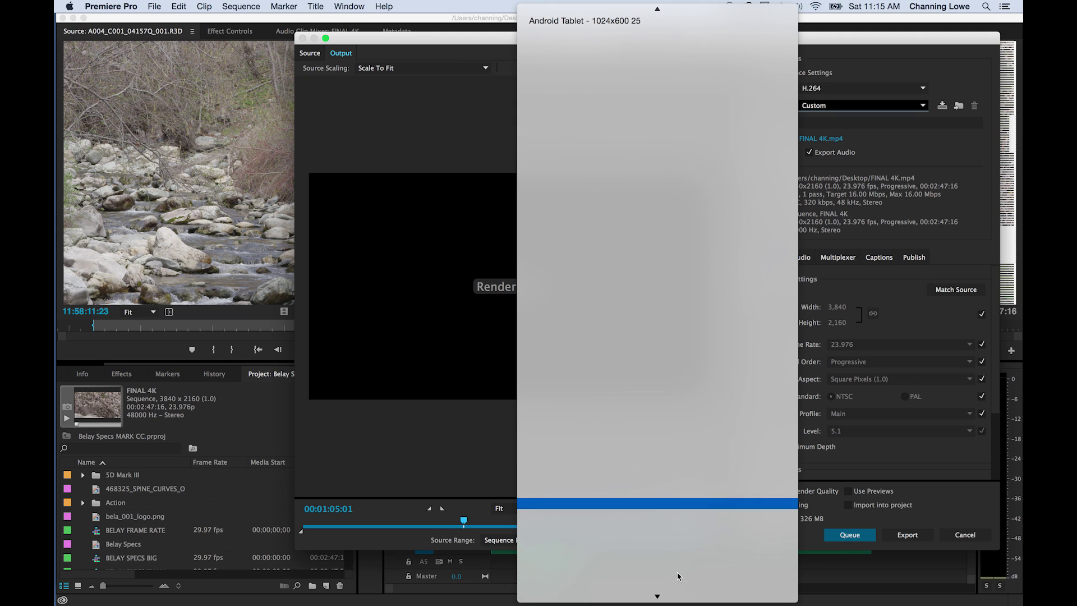
{"action": "scroll", "coordinate": [686, 570], "scroll_direction": "down", "scroll_amount": 5}
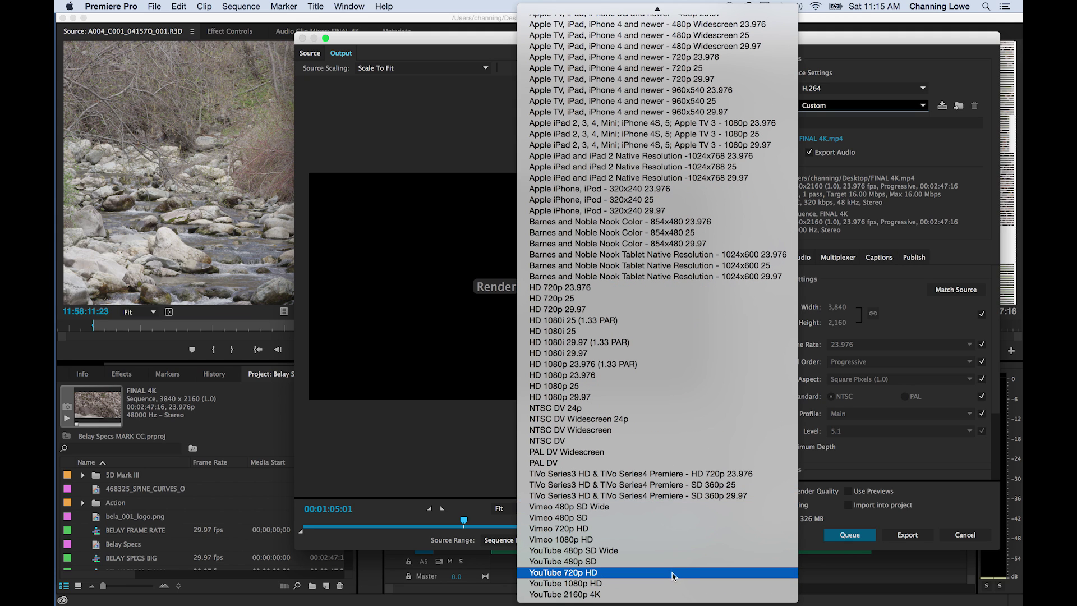
{"action": "left_click", "coordinate": [673, 584]}
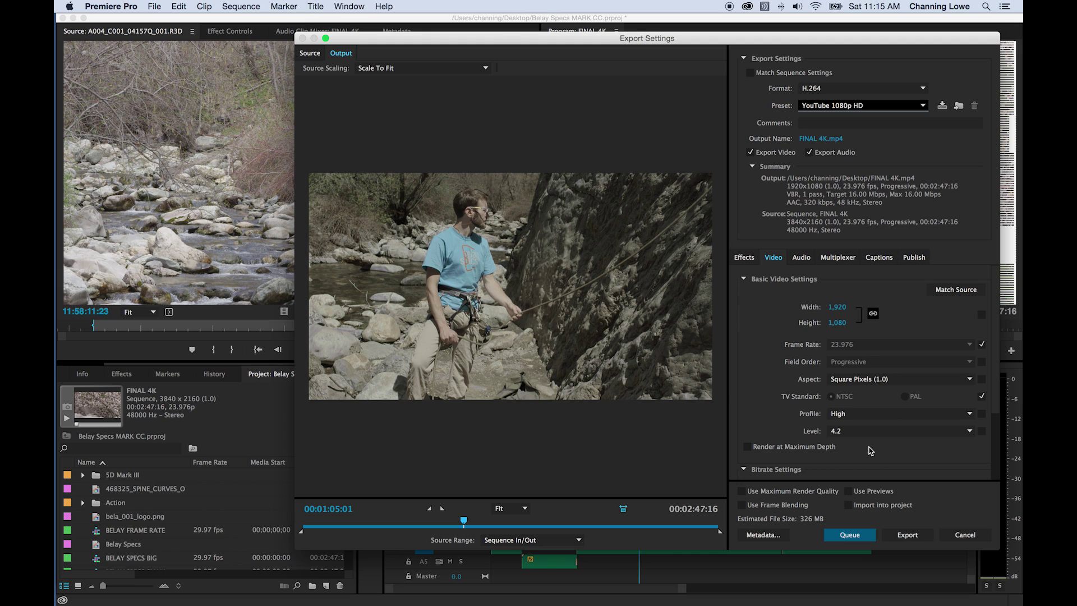
{"action": "mouse_move", "coordinate": [996, 399]}
{"action": "left_mouse_down"}
{"action": "mouse_move", "coordinate": [996, 469]}
{"action": "mouse_move", "coordinate": [995, 380]}
{"action": "left_mouse_up"}
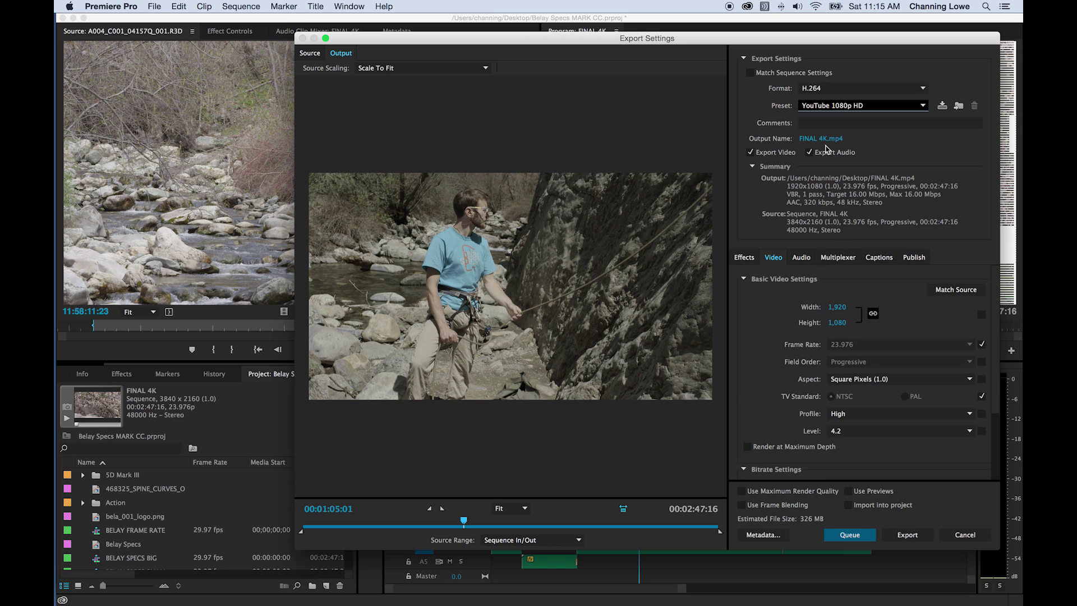